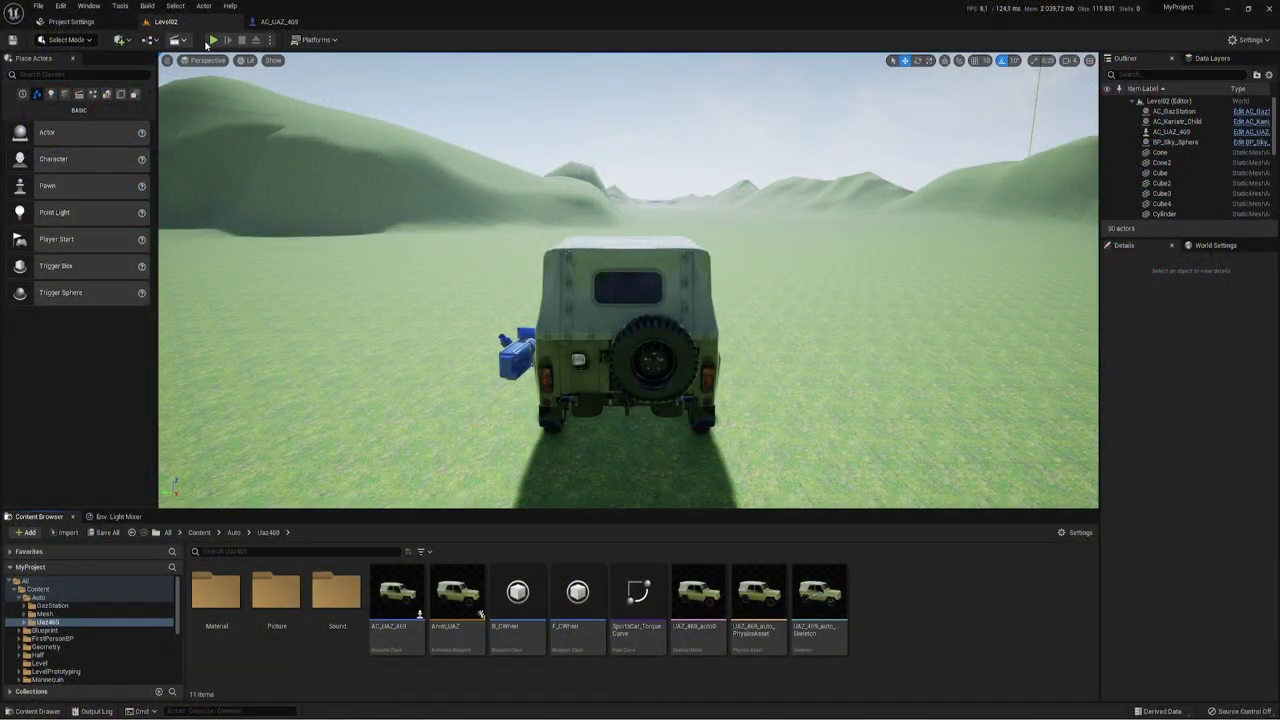
# Play-test Level02 fullscreen, driving the UAZ jeep with W, A and D, then release the mouse
pyautogui.click(212, 40)
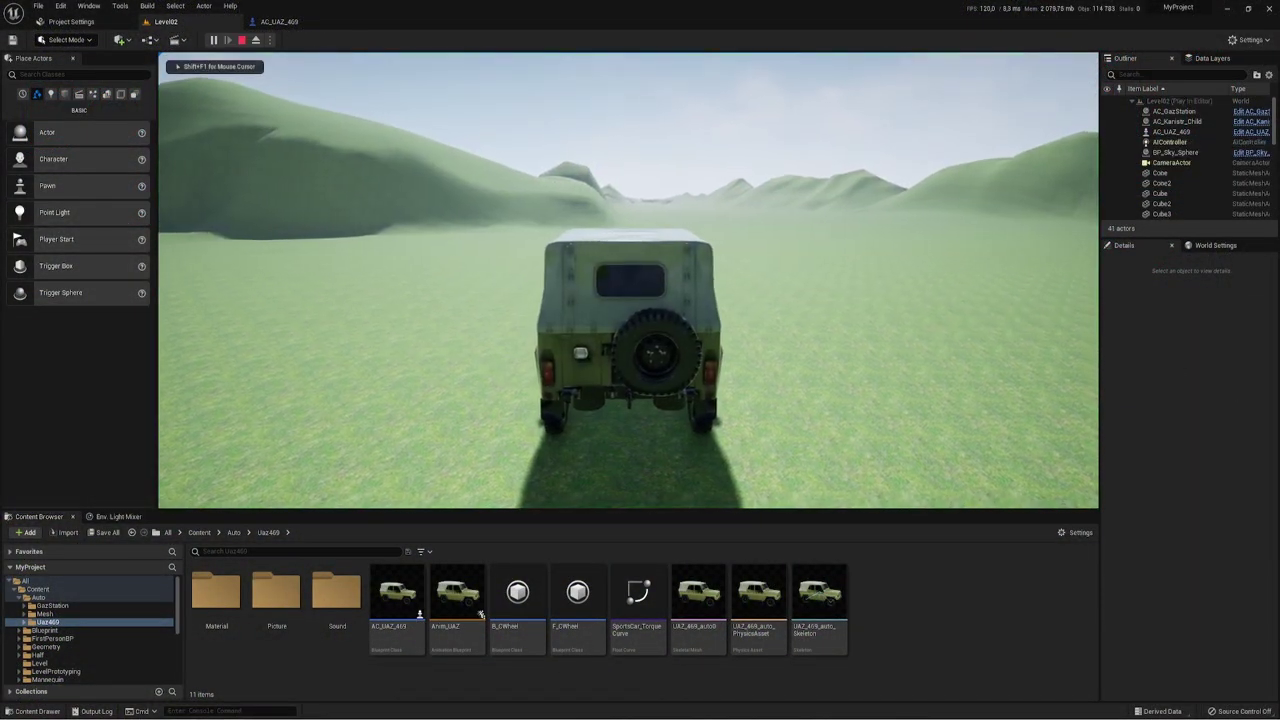
pyautogui.press('F11')
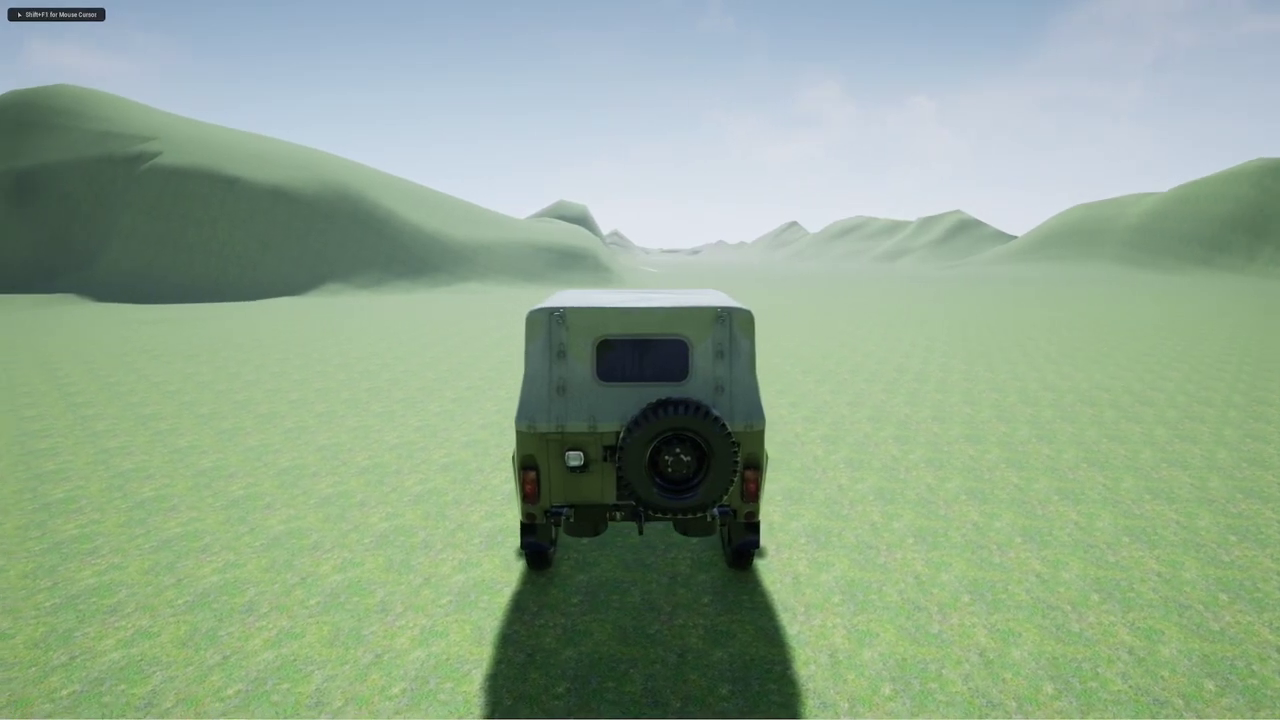
pyautogui.press('w')
pyautogui.press('d')
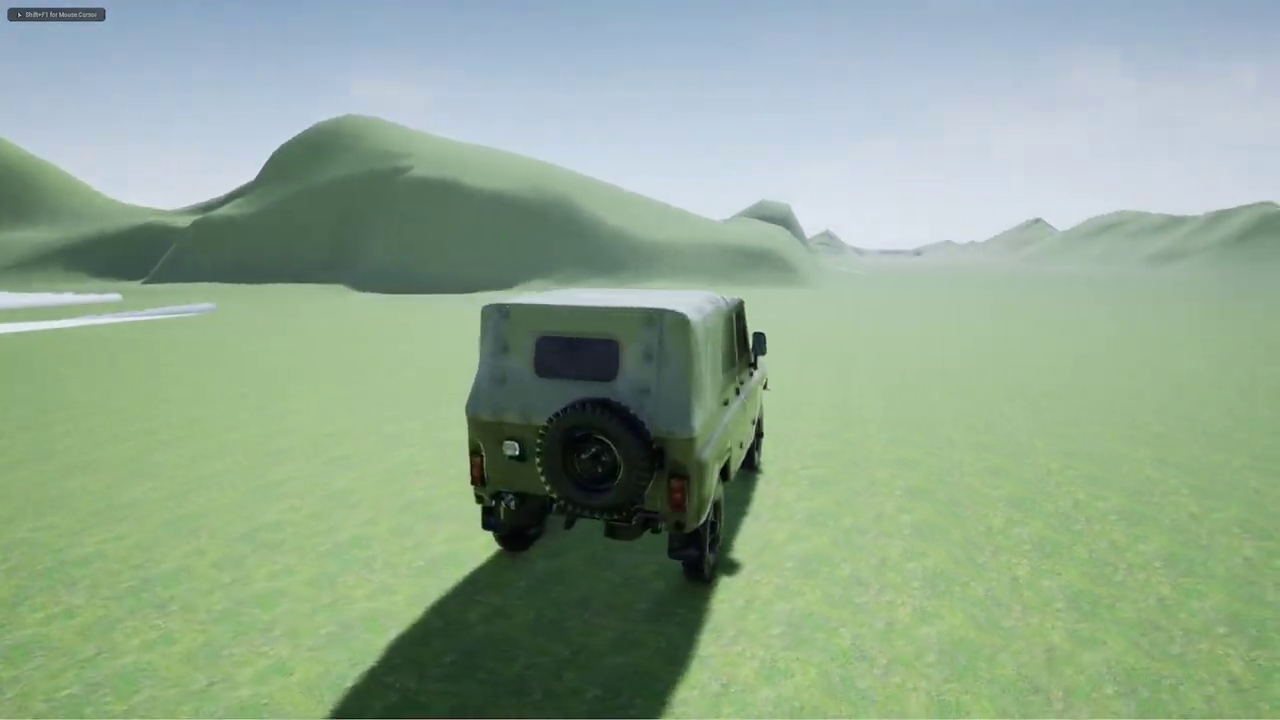
pyautogui.press('a')
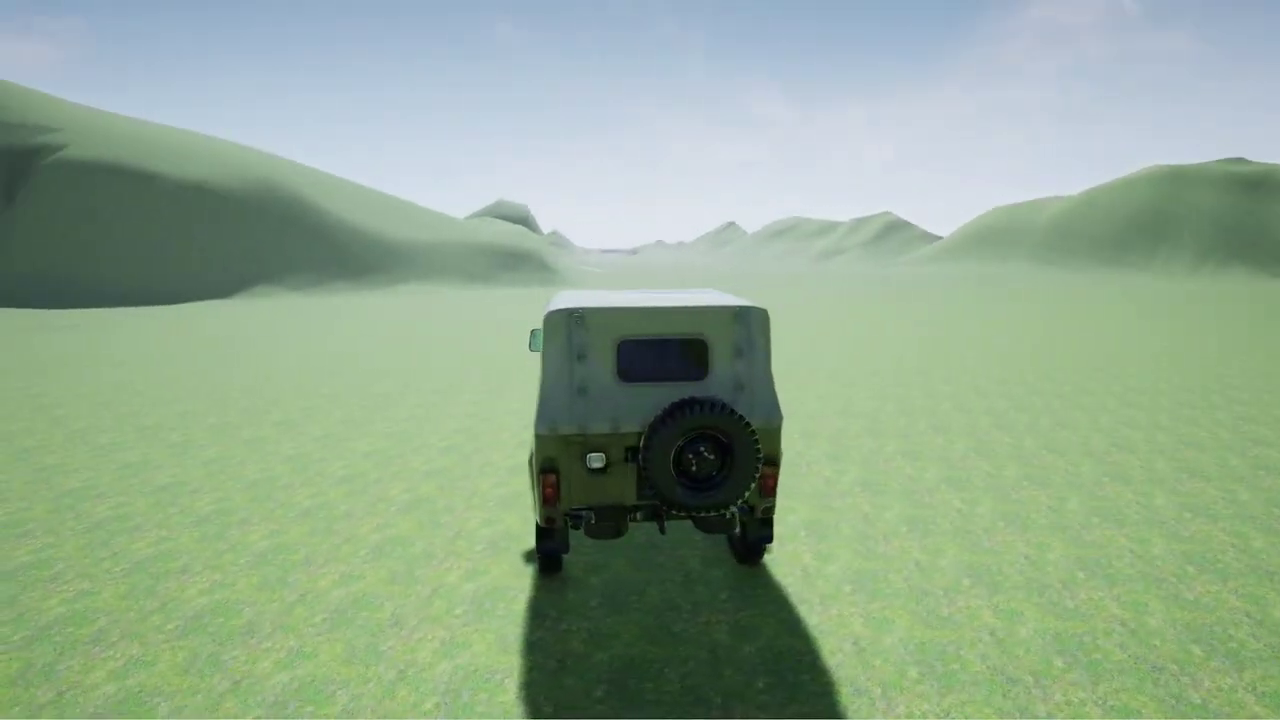
pyautogui.press('d')
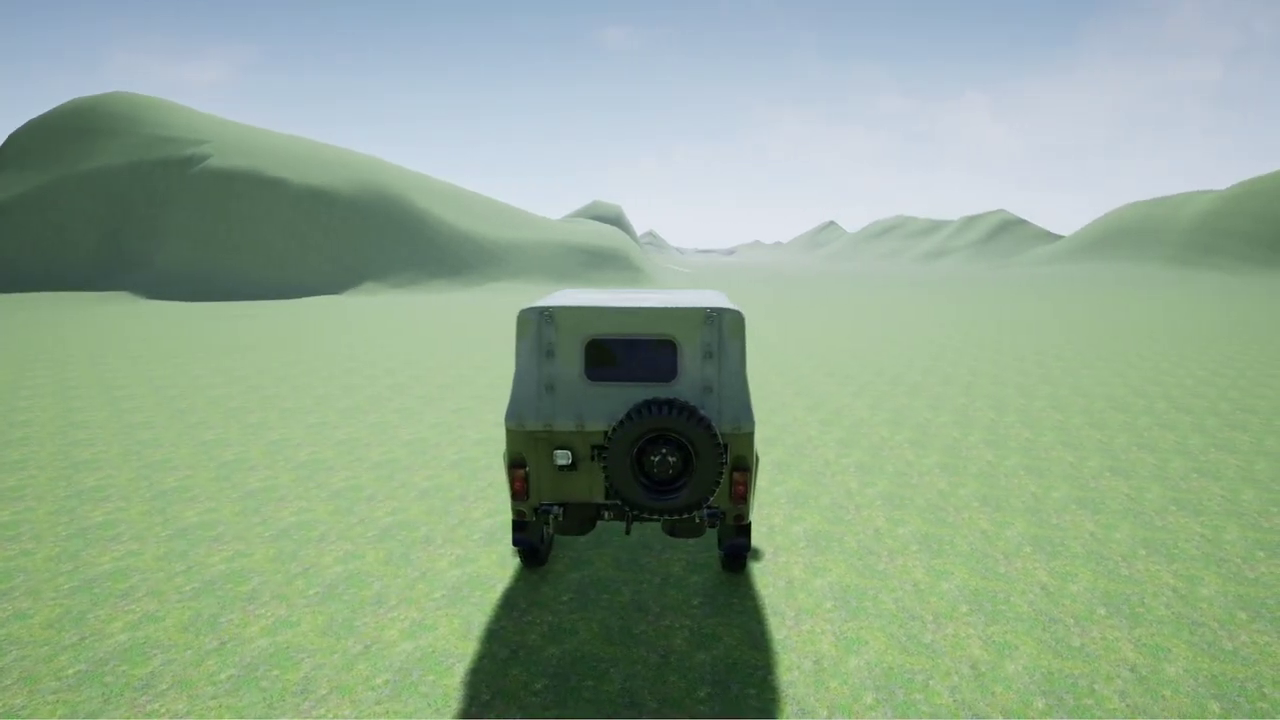
pyautogui.hotkey('shift', 'F1')
pyautogui.press('F11')
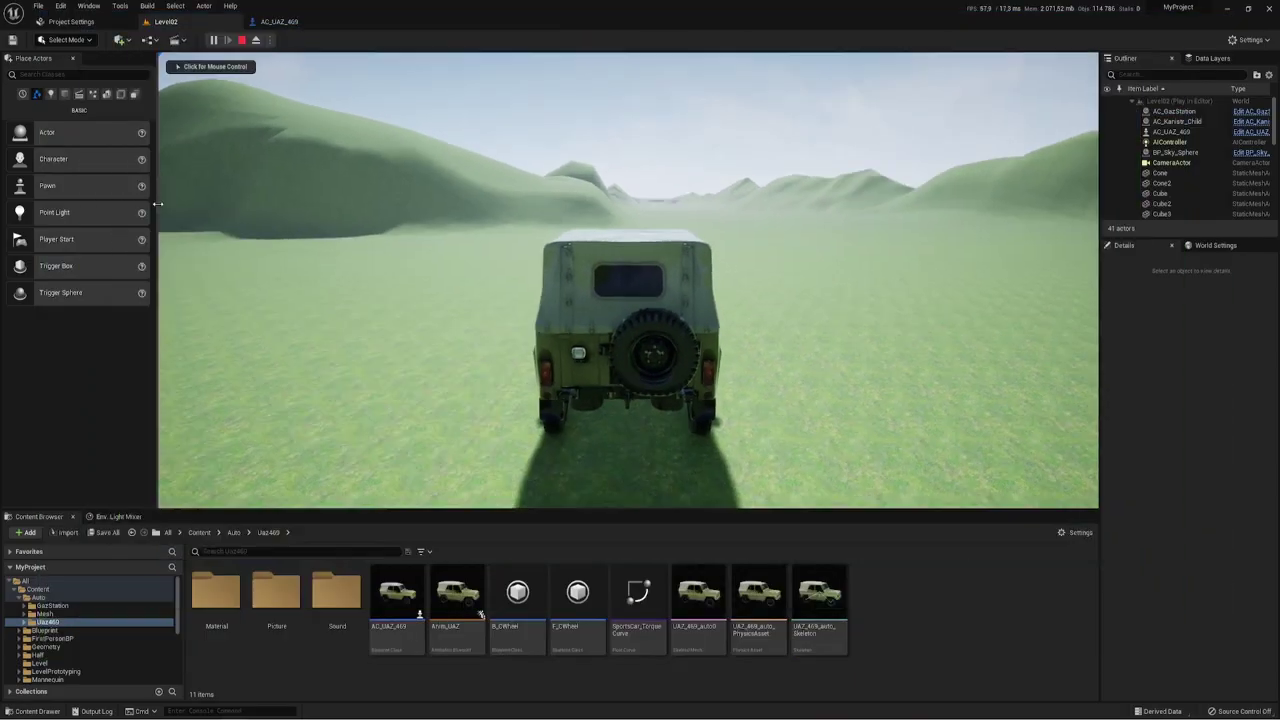
# Stop the session, open AC_UAZ_469, look over its Event Graph, then show the Mesh preview
pyautogui.click(241, 40)
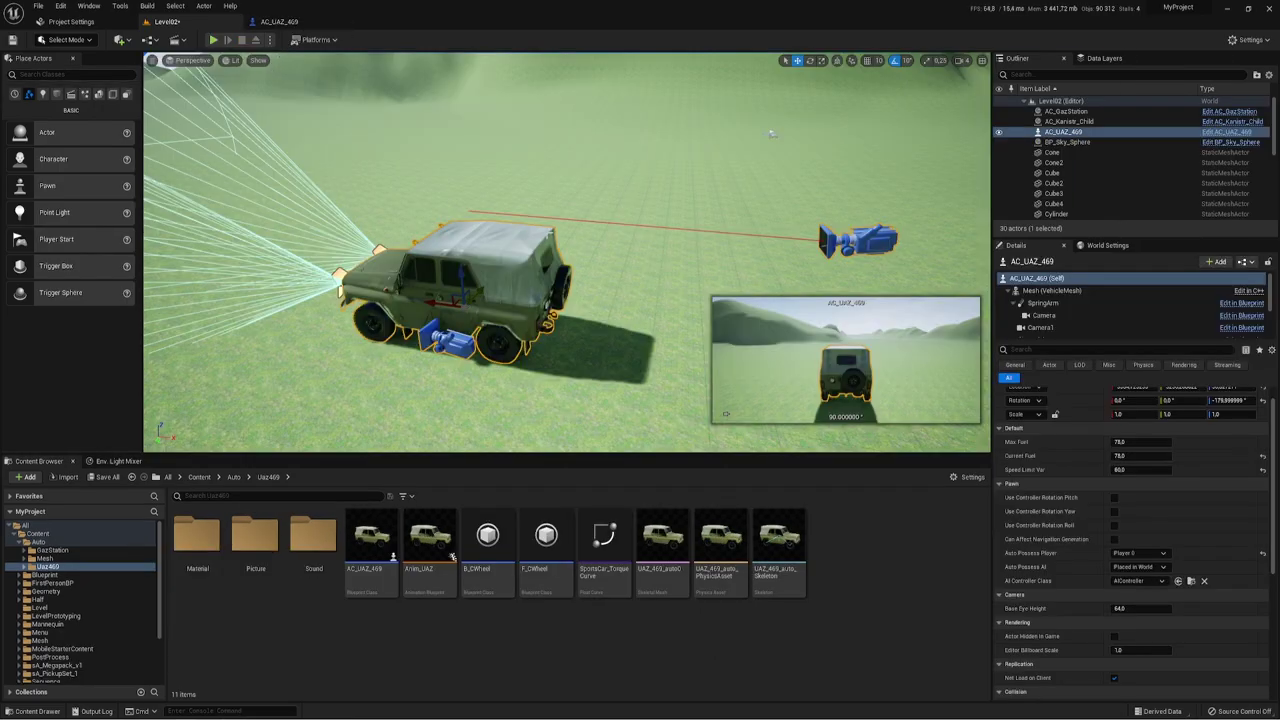
pyautogui.click(276, 21)
pyautogui.moveTo(753, 293); pyautogui.dragTo(669, 355, button='right')
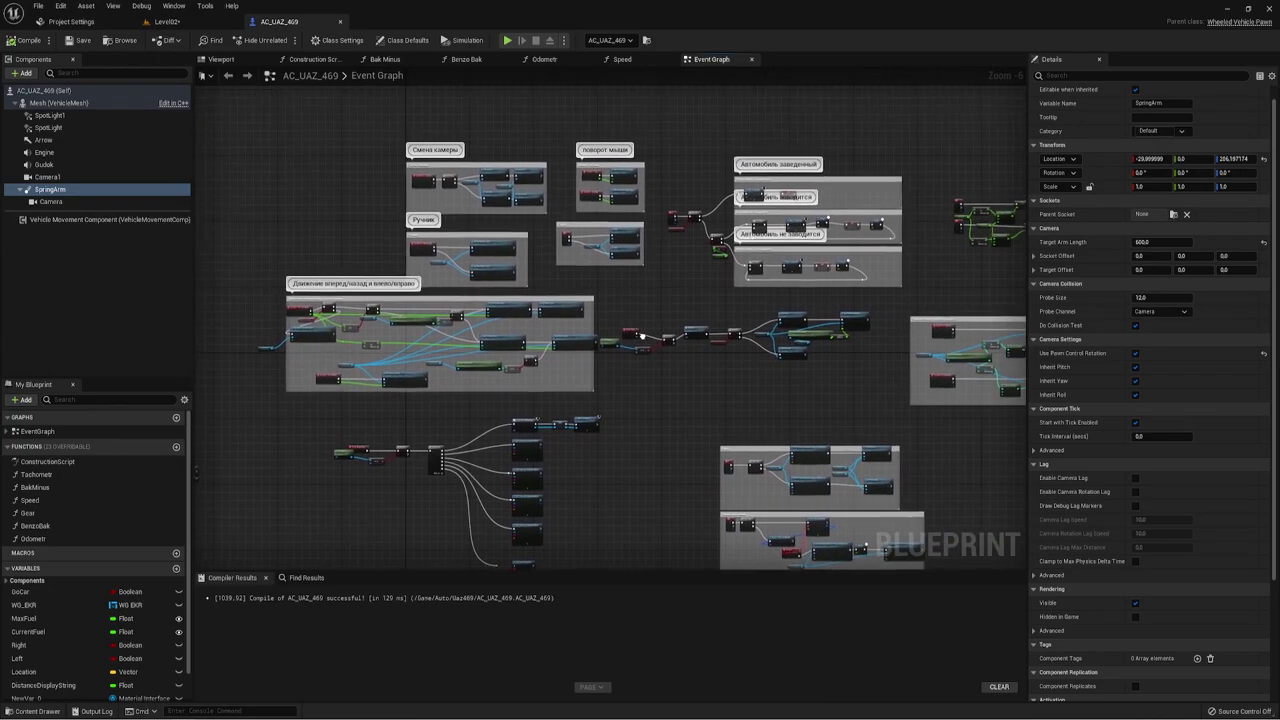
pyautogui.moveTo(601, 378); pyautogui.dragTo(494, 300, button='right')
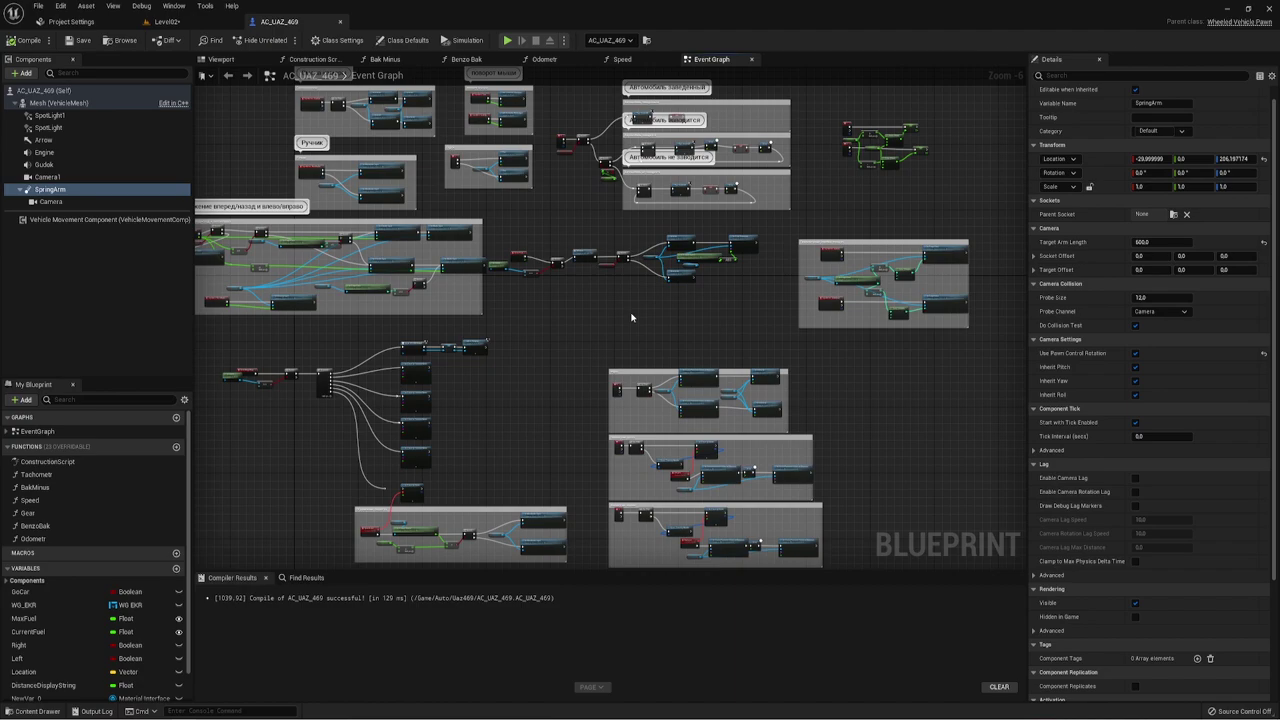
pyautogui.moveTo(614, 337); pyautogui.dragTo(591, 394, button='right')
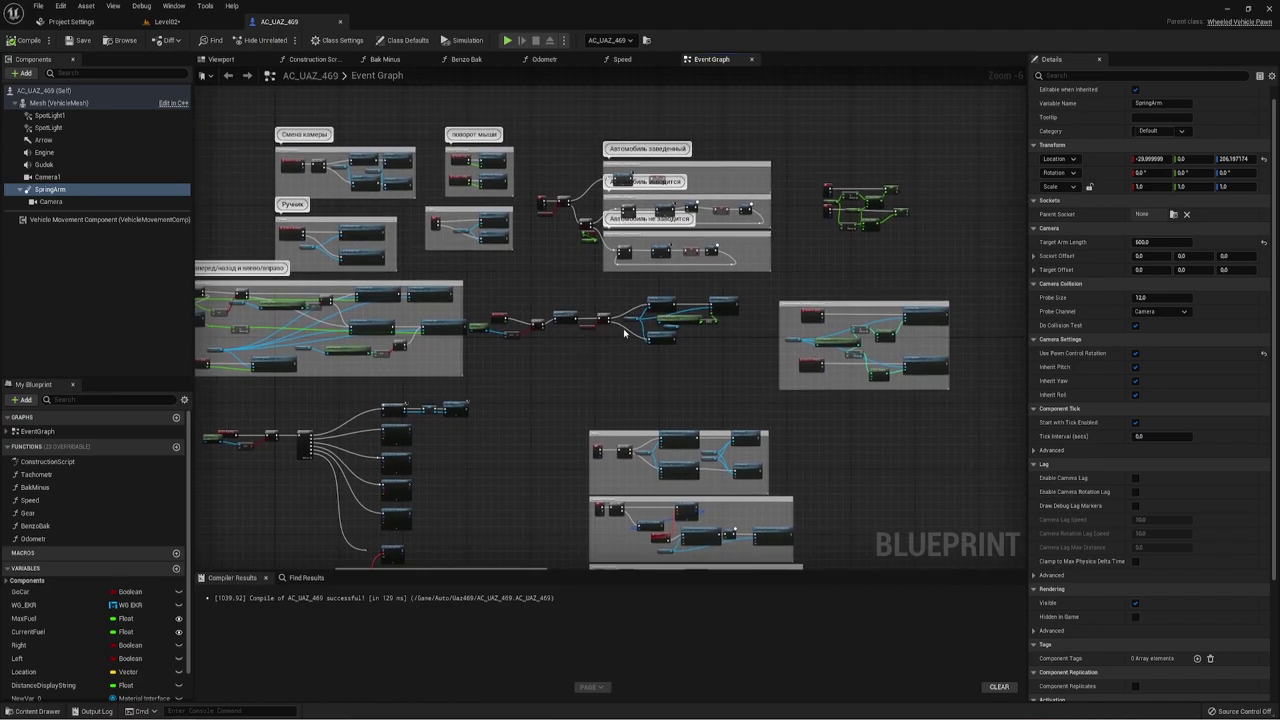
pyautogui.moveTo(558, 291); pyautogui.dragTo(514, 277, button='right')
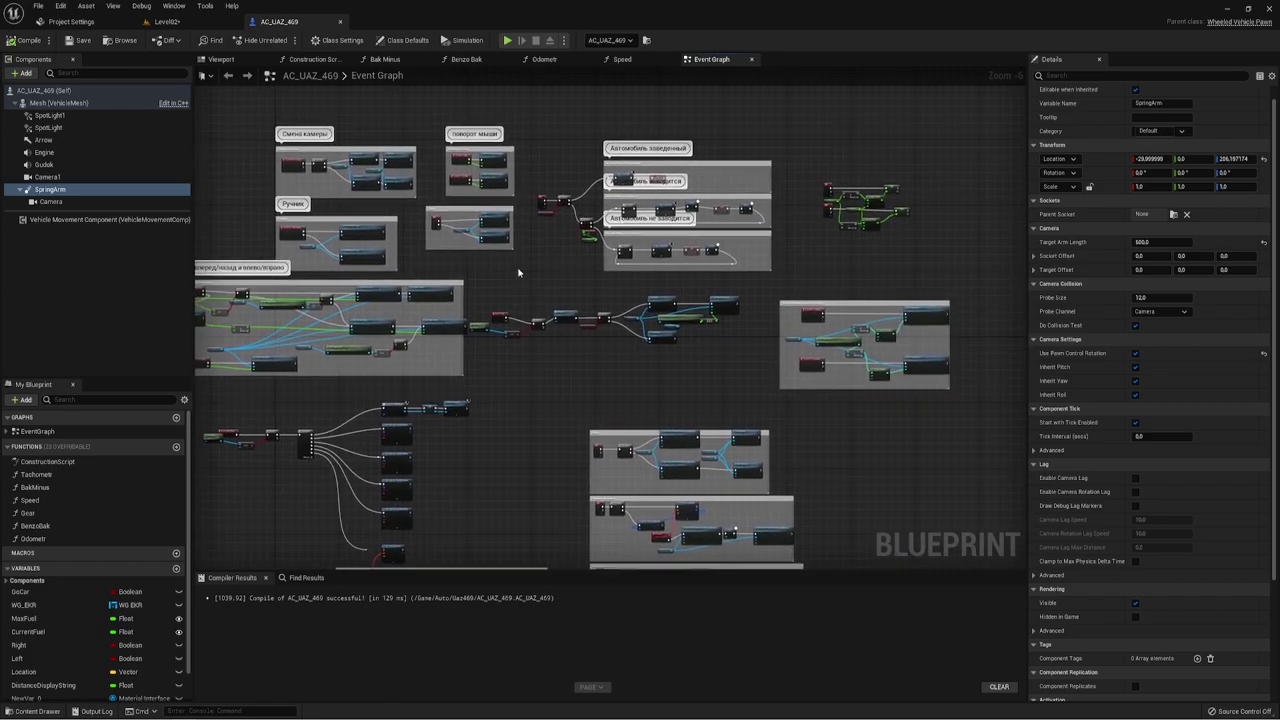
pyautogui.click(40, 102)
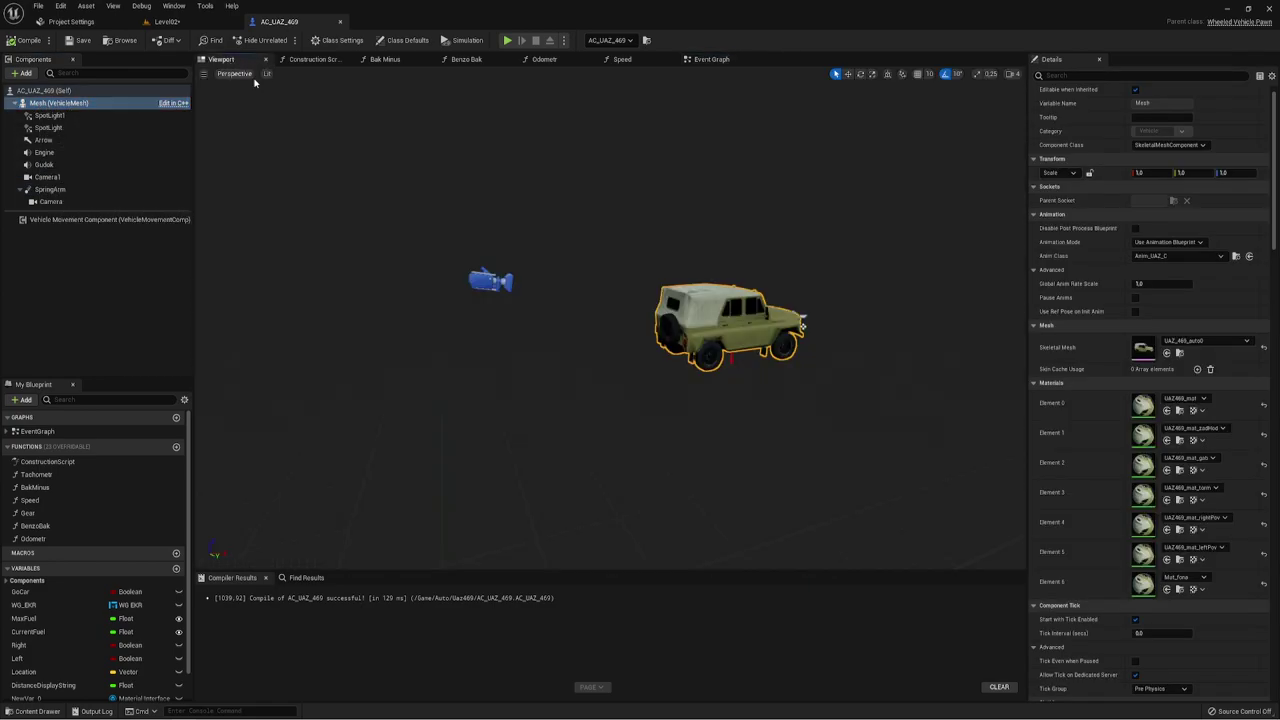
# Orbit the jeep preview, inspect the SpringArm's camera and lag settings, then return to the Event Graph
pyautogui.moveTo(743, 300); pyautogui.dragTo(812, 322)
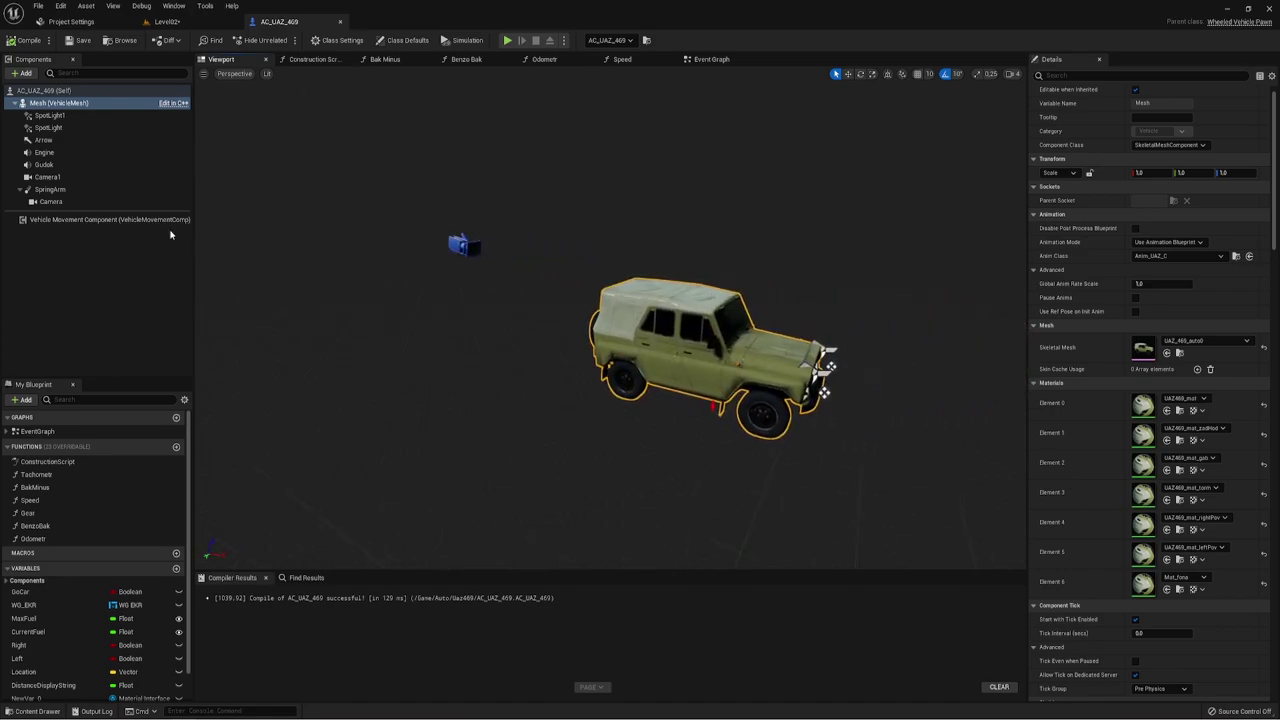
pyautogui.click(80, 190)
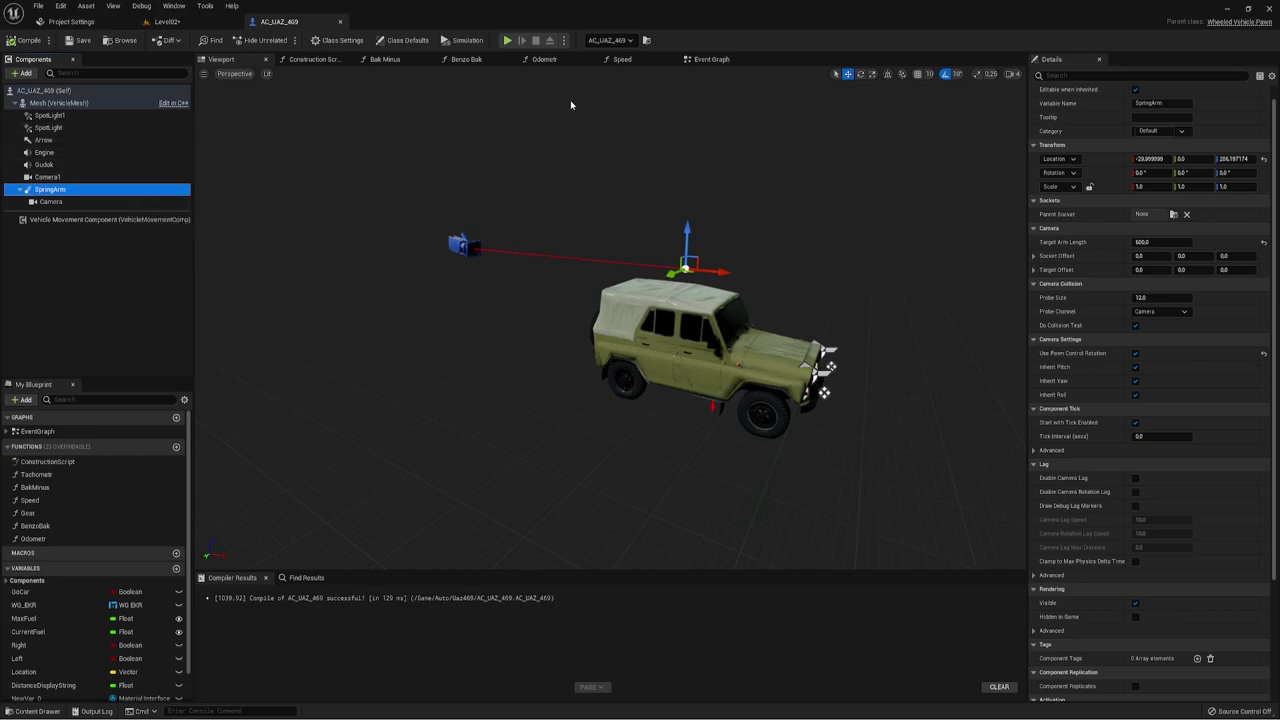
pyautogui.click(706, 61)
# Find the Event Tick node and drag it down below its Branch chain
pyautogui.moveTo(549, 230); pyautogui.dragTo(572, 214, button='right')
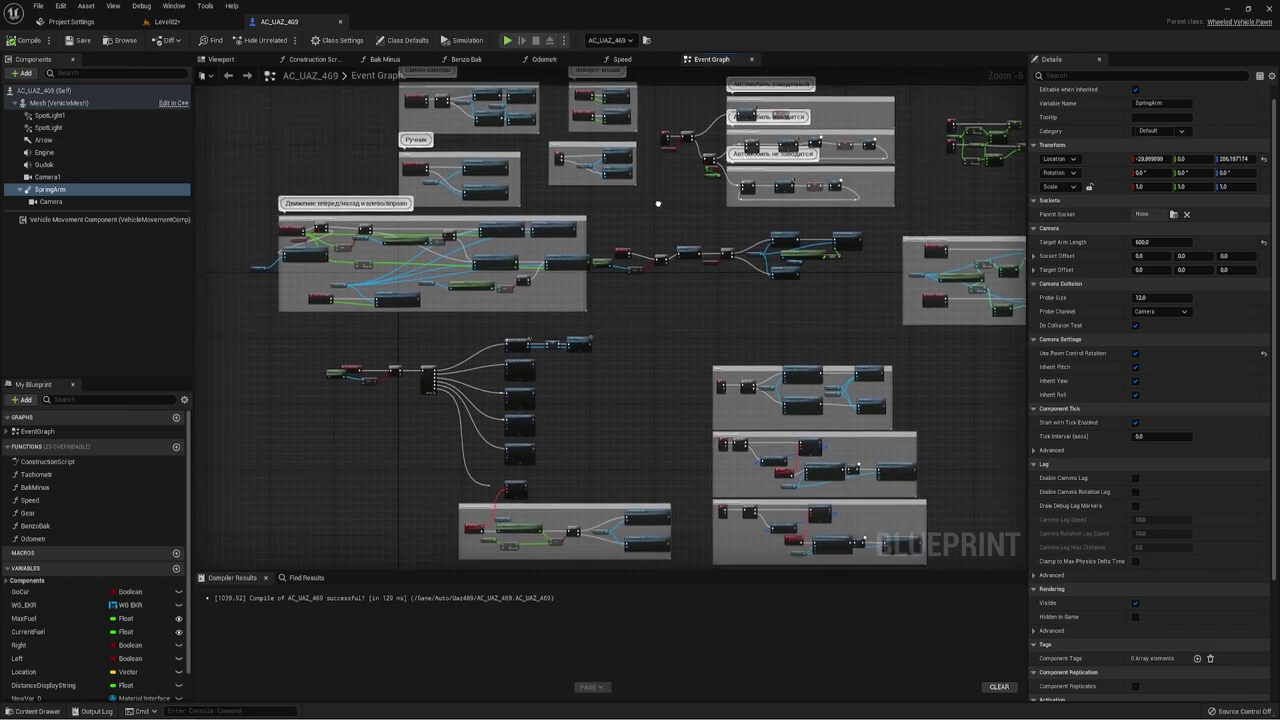
pyautogui.scroll(3, 548, 236)
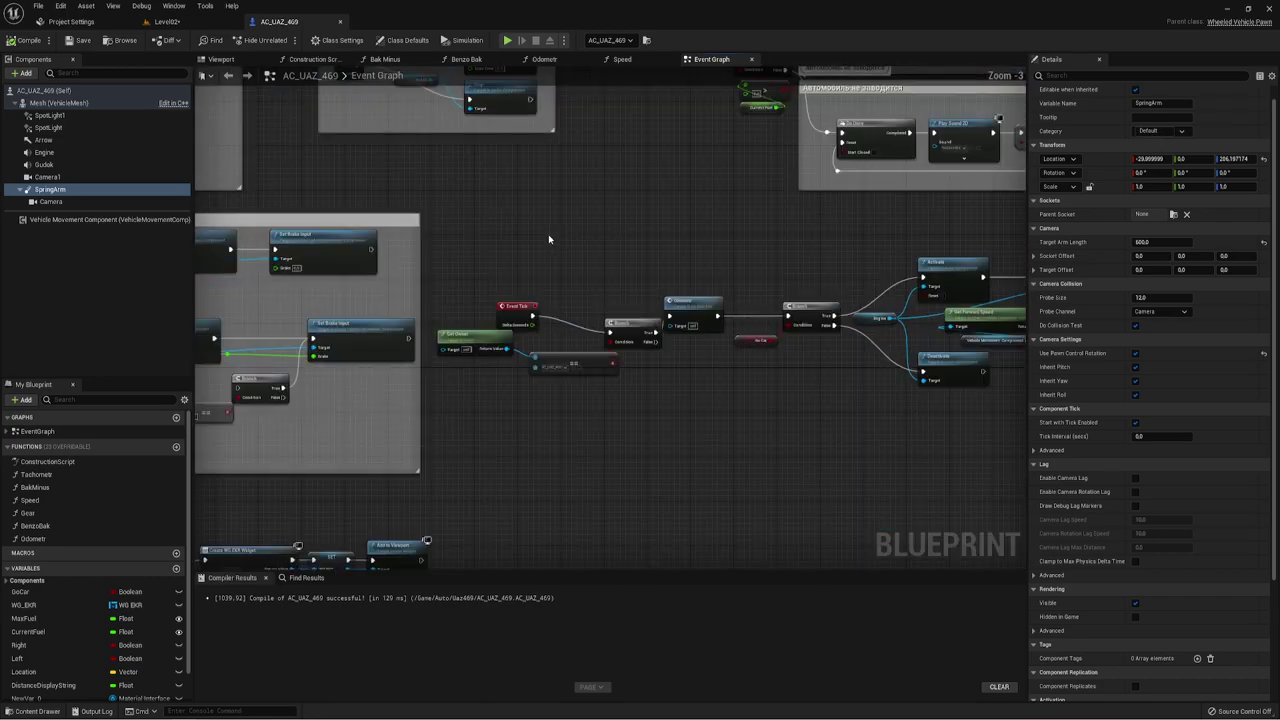
pyautogui.moveTo(677, 268); pyautogui.dragTo(433, 236, button='right')
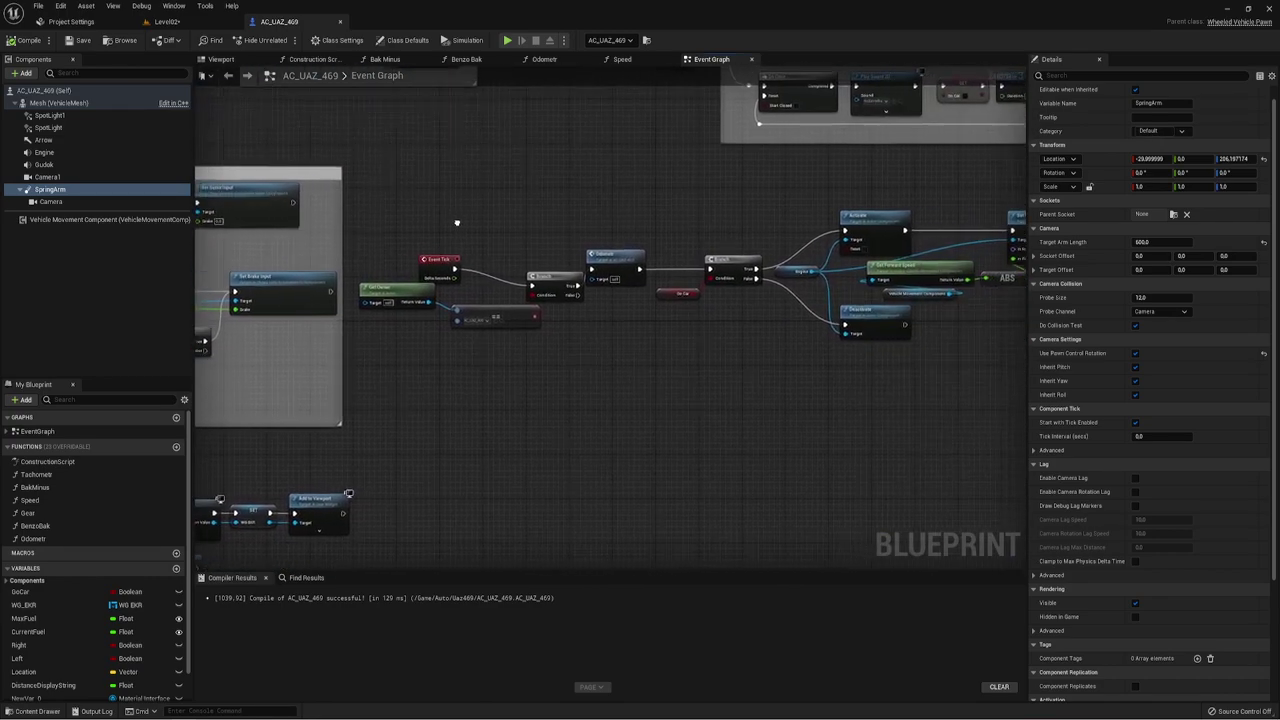
pyautogui.scroll(1, 433, 236)
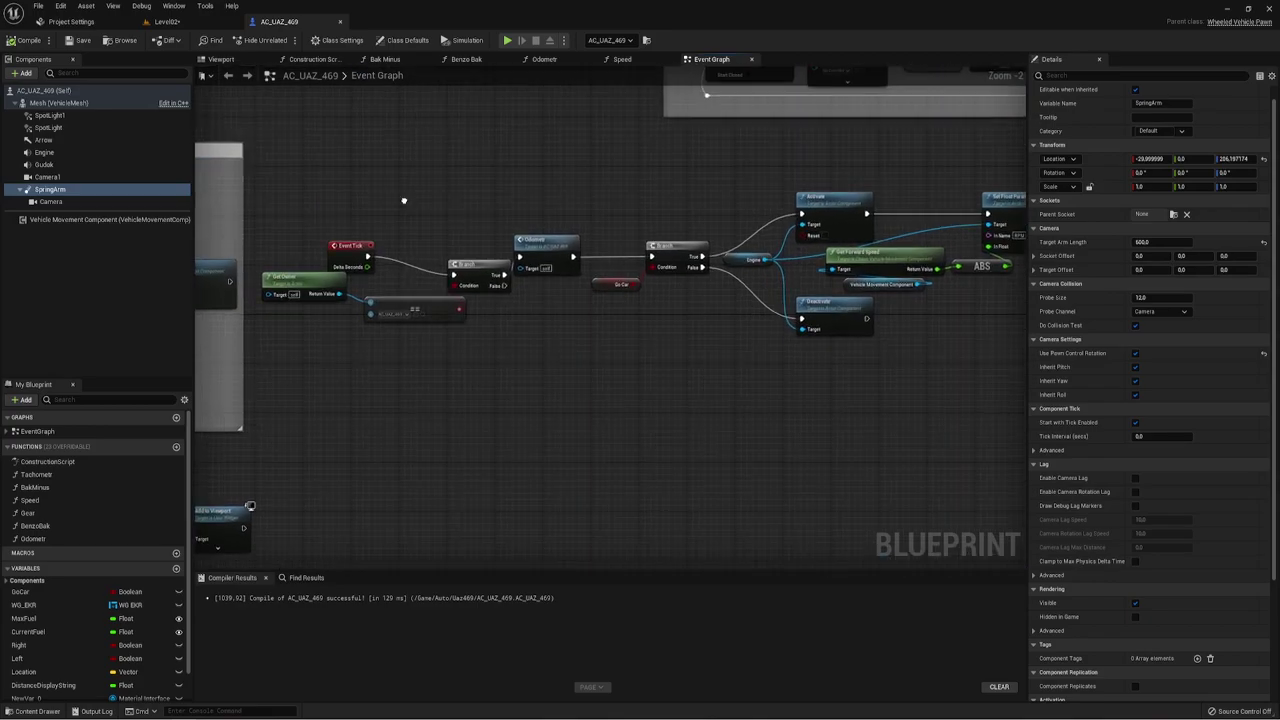
pyautogui.rightClick(404, 212)
pyautogui.click(345, 246)
pyautogui.moveTo(345, 246); pyautogui.dragTo(337, 372)
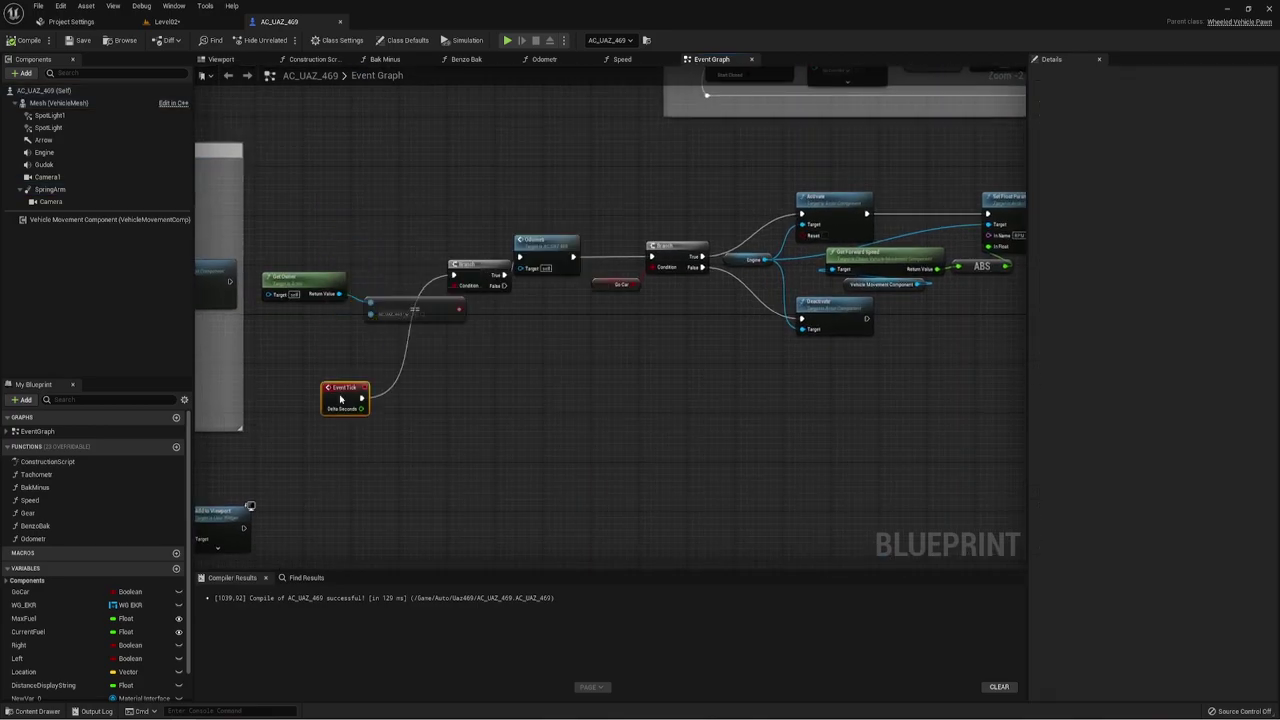
# Break Event Tick's exec link to the Branch and move it into empty graph space
pyautogui.keyDown('alt'); pyautogui.click(403, 344); pyautogui.keyUp('alt')
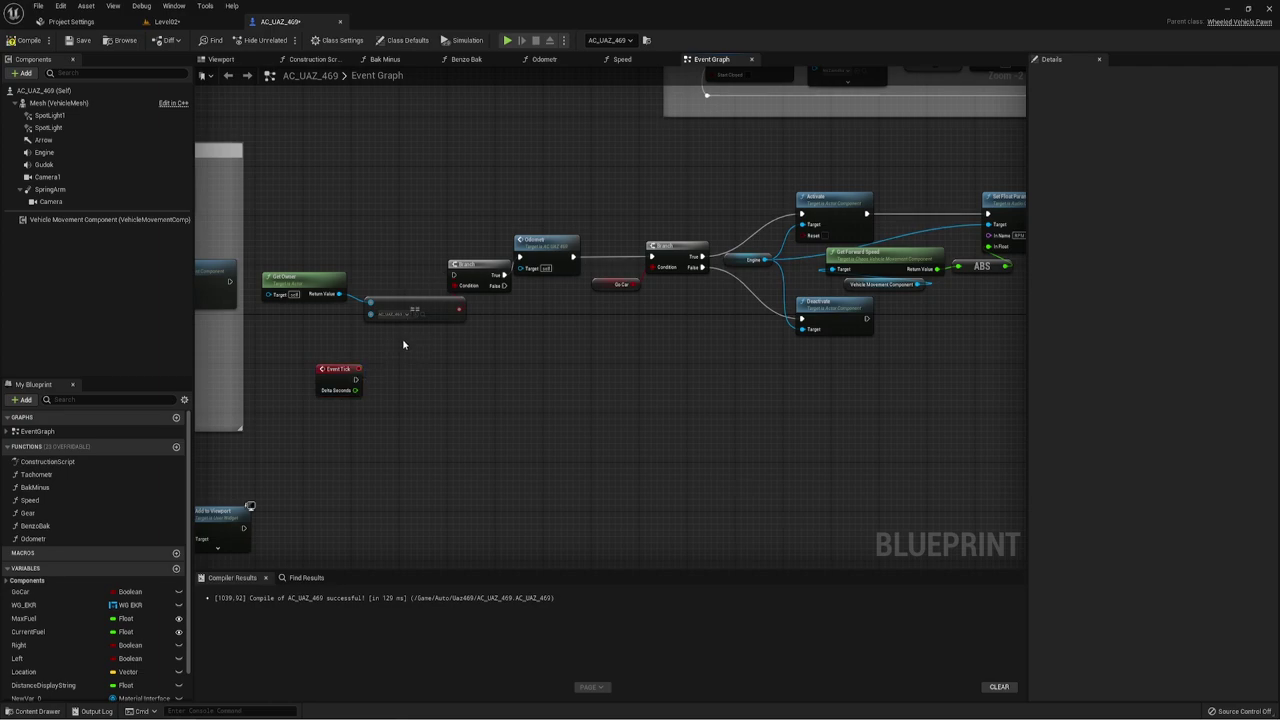
pyautogui.scroll(-1, 508, 349)
pyautogui.scroll(2, 674, 323)
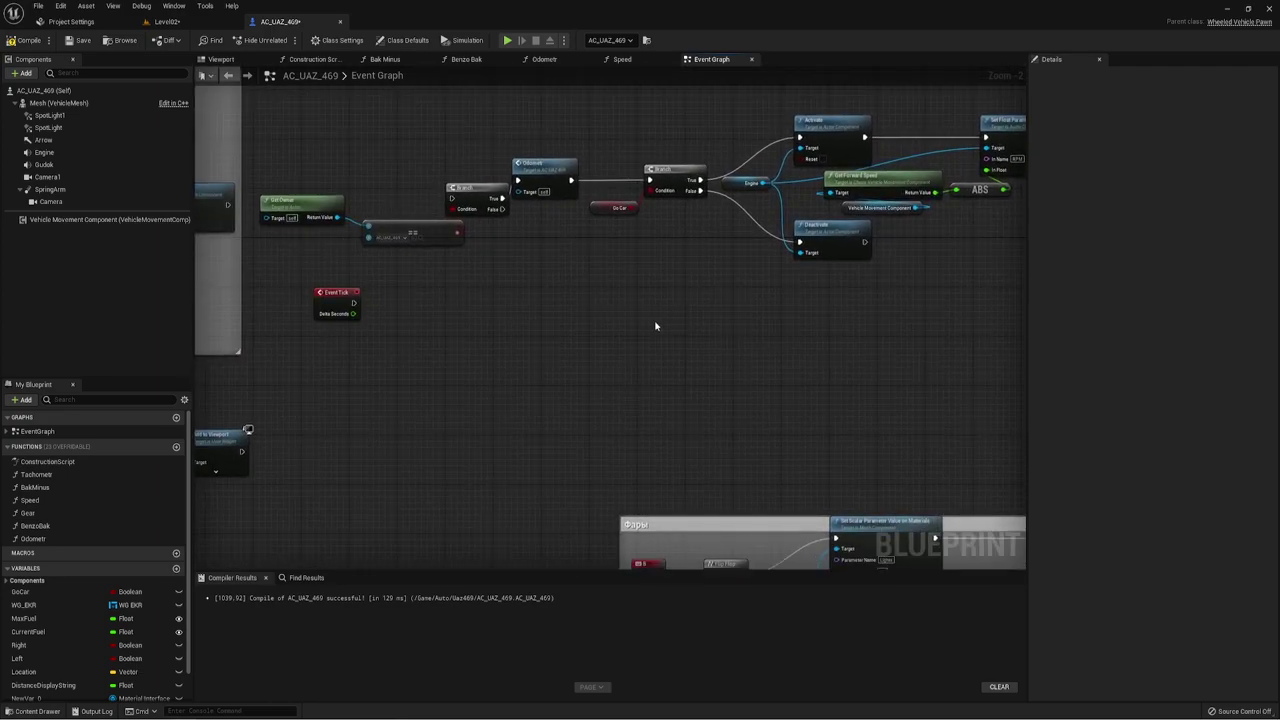
pyautogui.scroll(1, 654, 326)
pyautogui.moveTo(467, 329); pyautogui.dragTo(682, 250, button='right')
pyautogui.moveTo(457, 209); pyautogui.dragTo(542, 277)
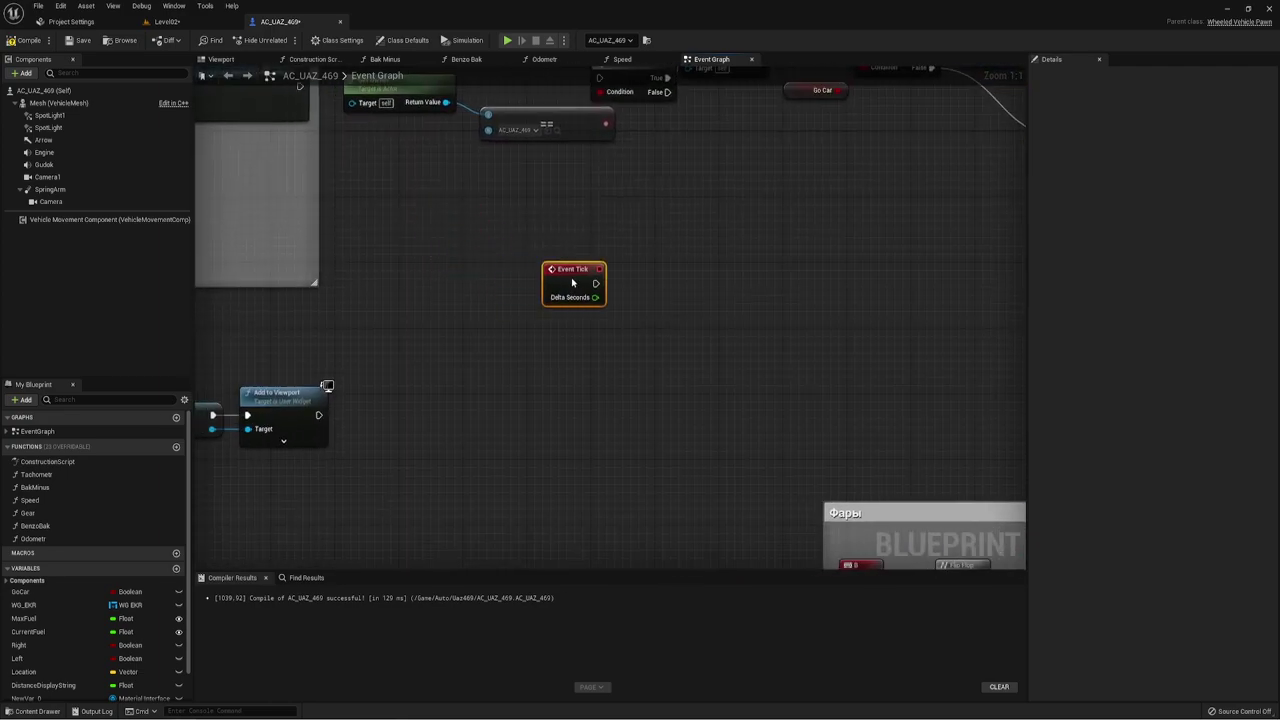
pyautogui.moveTo(695, 295)
pyautogui.mouseDown(button='right')
pyautogui.moveTo(652, 279)
pyautogui.moveTo(483, 300)
pyautogui.moveTo(518, 271)
pyautogui.mouseUp(button='right')
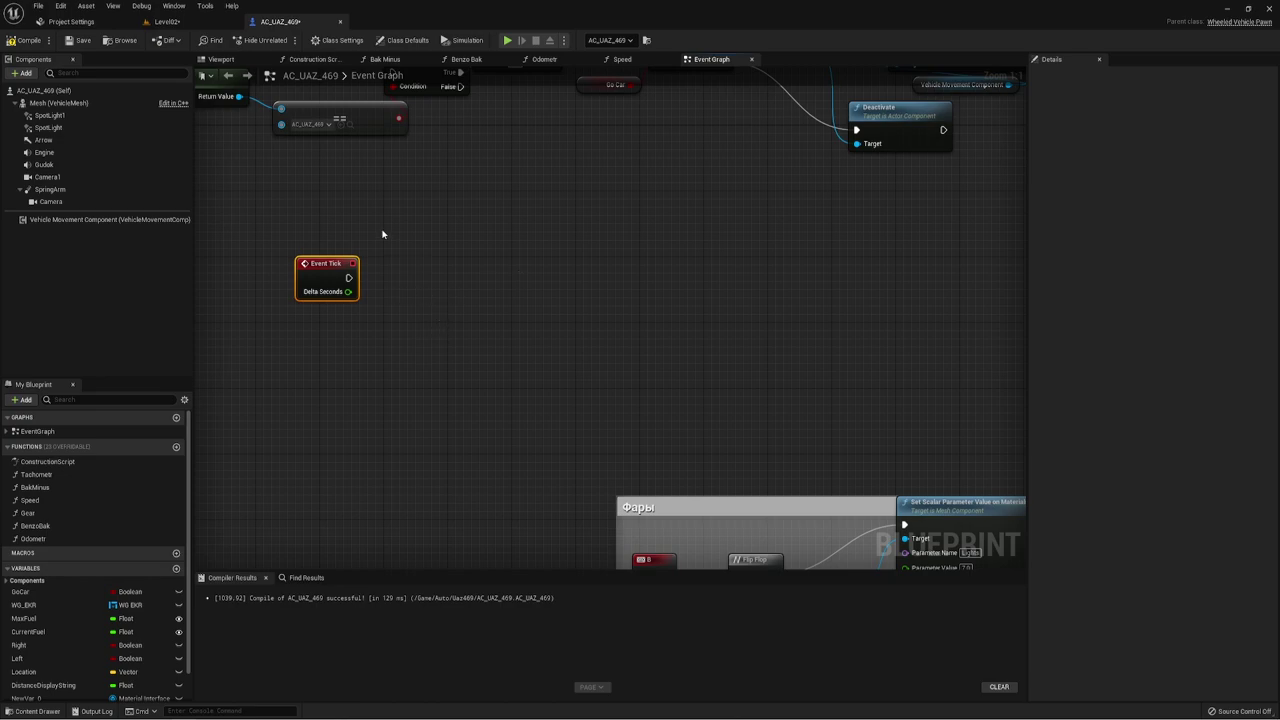
# Place a SpringArm reference beside Event Tick and add a Get Relative Rotation node from it
pyautogui.rightClick(386, 375)
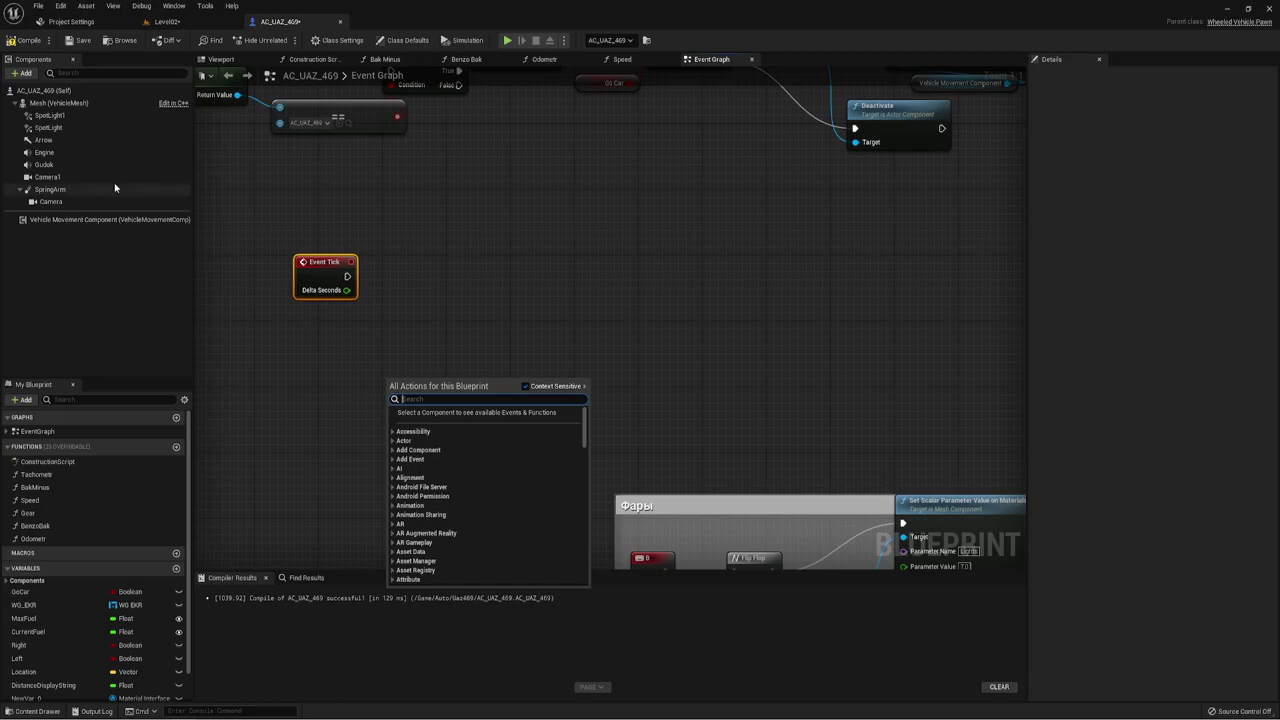
pyautogui.click(55, 190)
pyautogui.moveTo(55, 190); pyautogui.dragTo(356, 354)
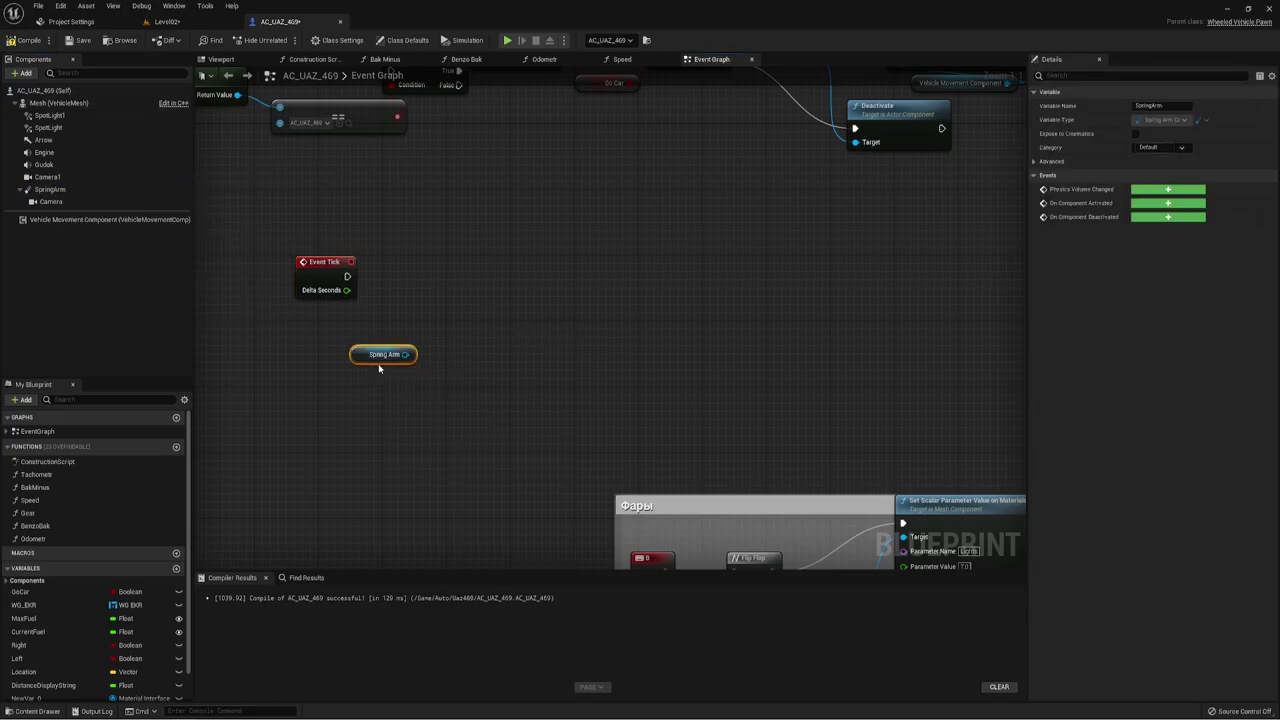
pyautogui.moveTo(405, 355); pyautogui.dragTo(503, 356)
pyautogui.write('mys')
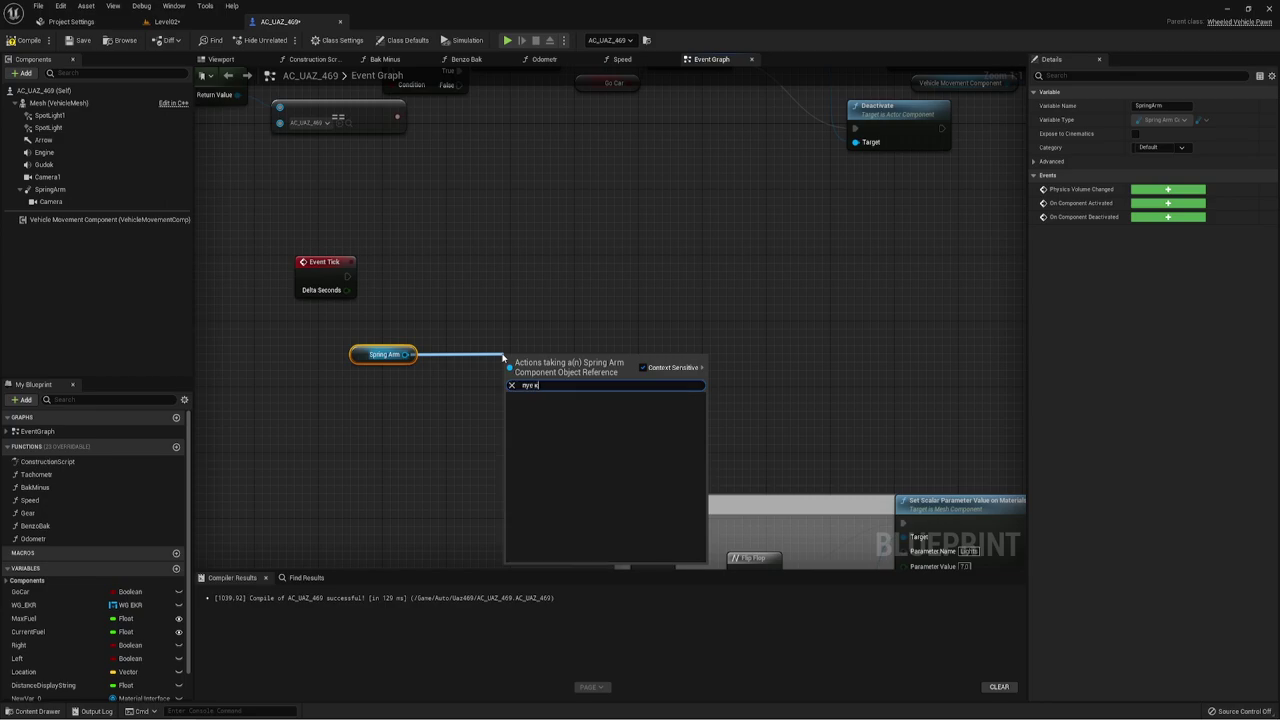
pyautogui.press('BackSpace')
pyautogui.press('BackSpace')
pyautogui.press('BackSpace')
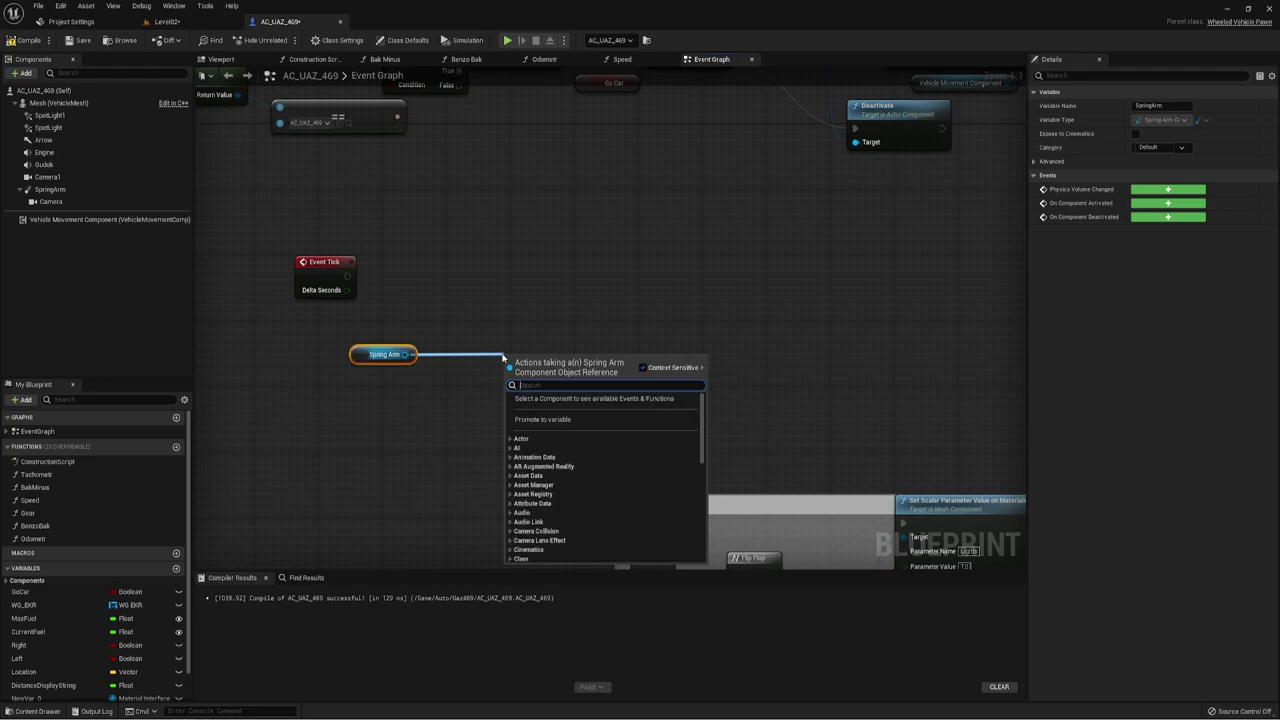
pyautogui.write('get re')
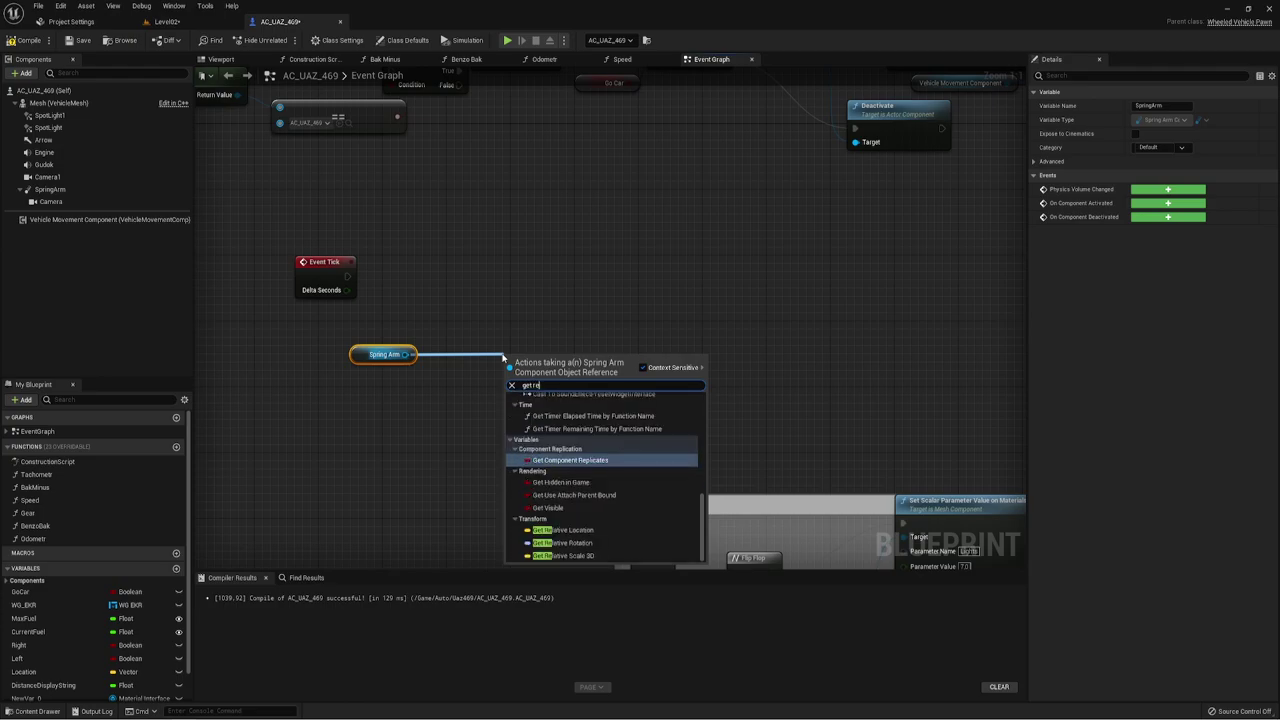
pyautogui.write('la')
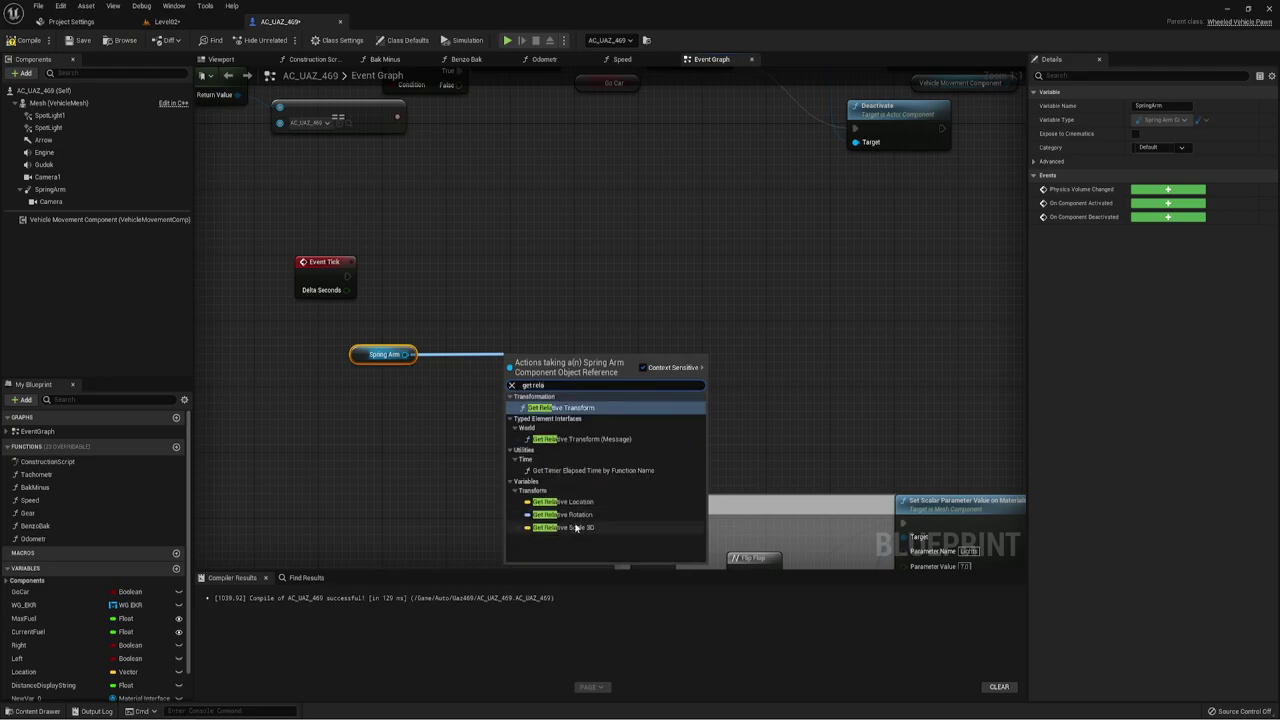
pyautogui.click(563, 514)
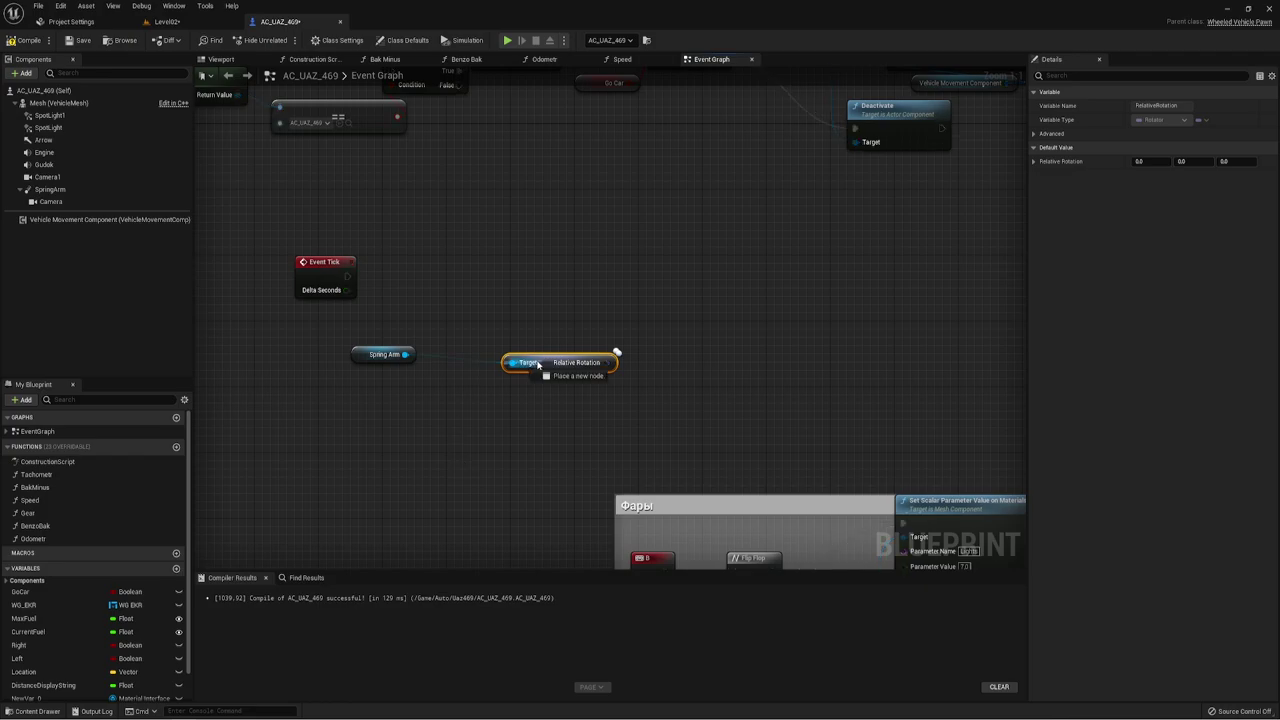
pyautogui.moveTo(512, 362); pyautogui.dragTo(547, 359)
pyautogui.press('Escape')
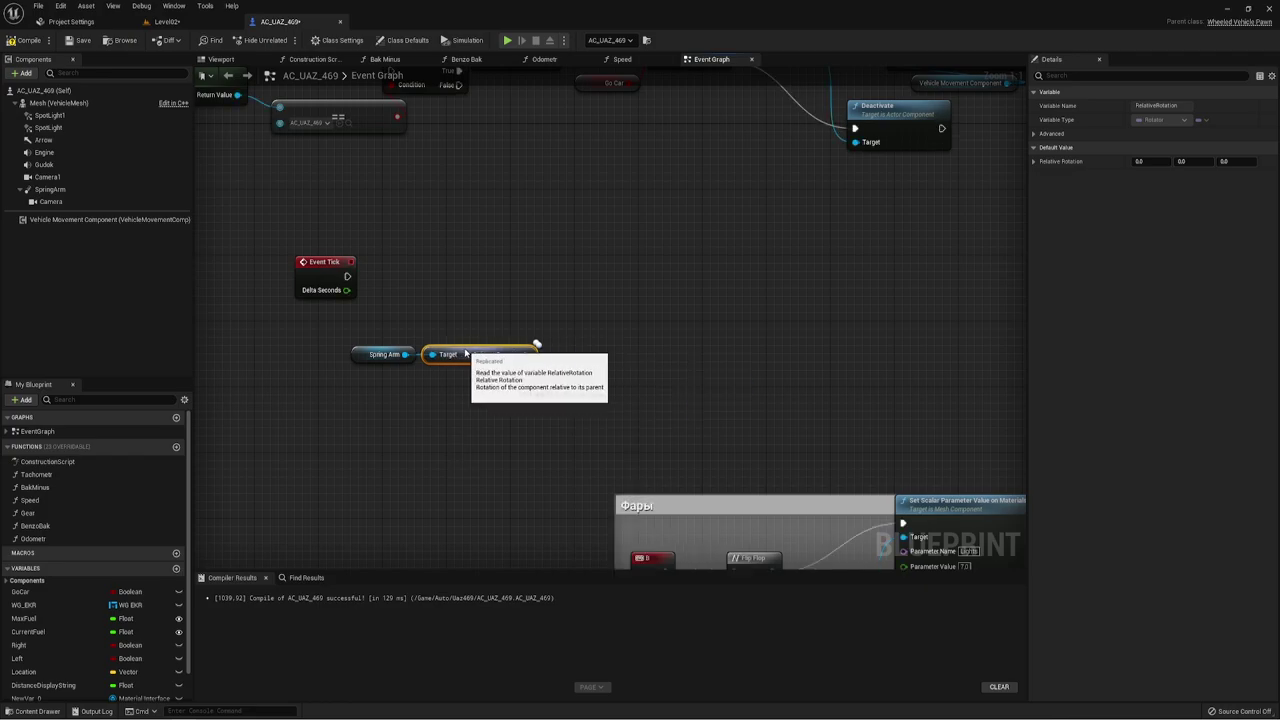
# In the Viewport, rotate the SpringArm about -40 degrees in yaw to check the camera turn
pyautogui.click(231, 60)
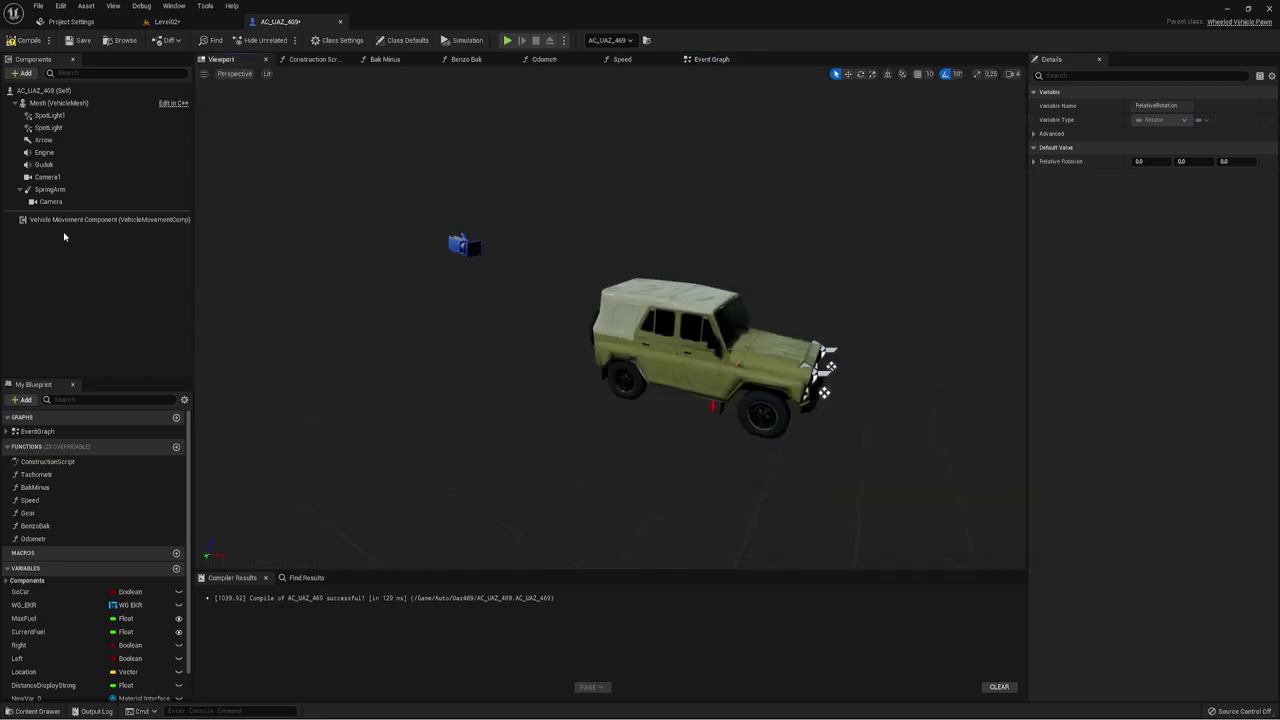
pyautogui.click(55, 189)
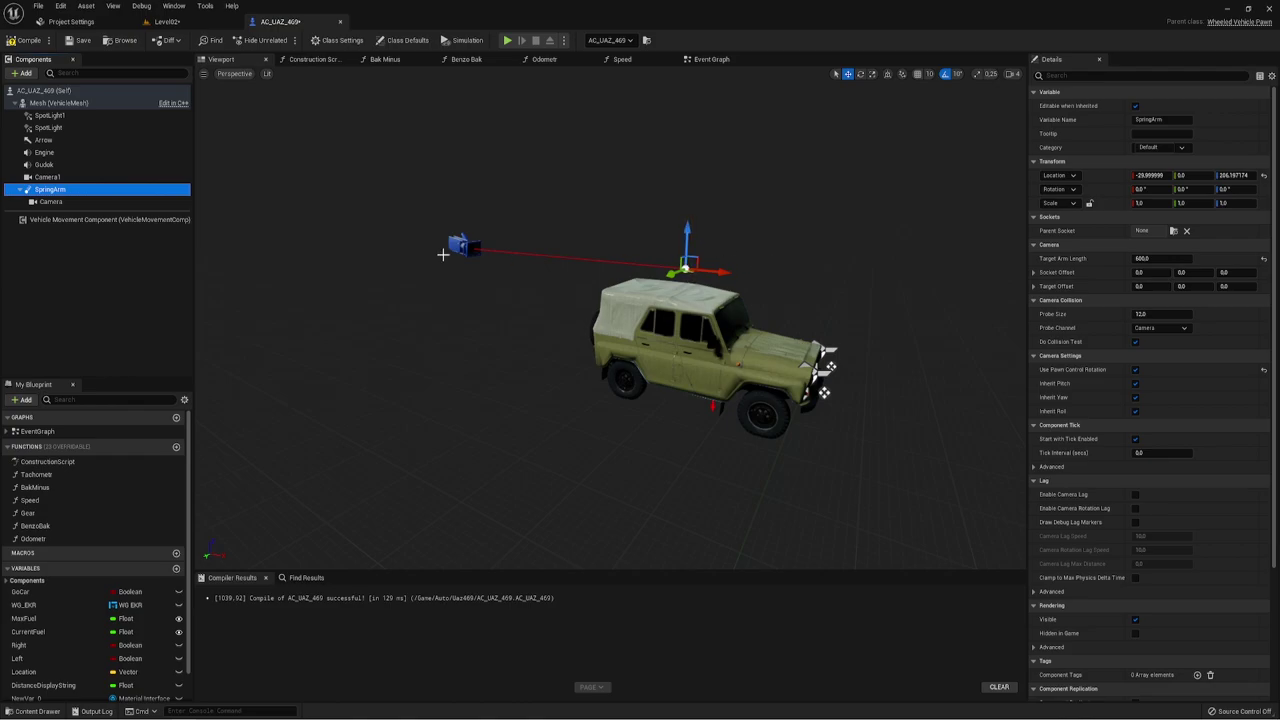
pyautogui.click(860, 74)
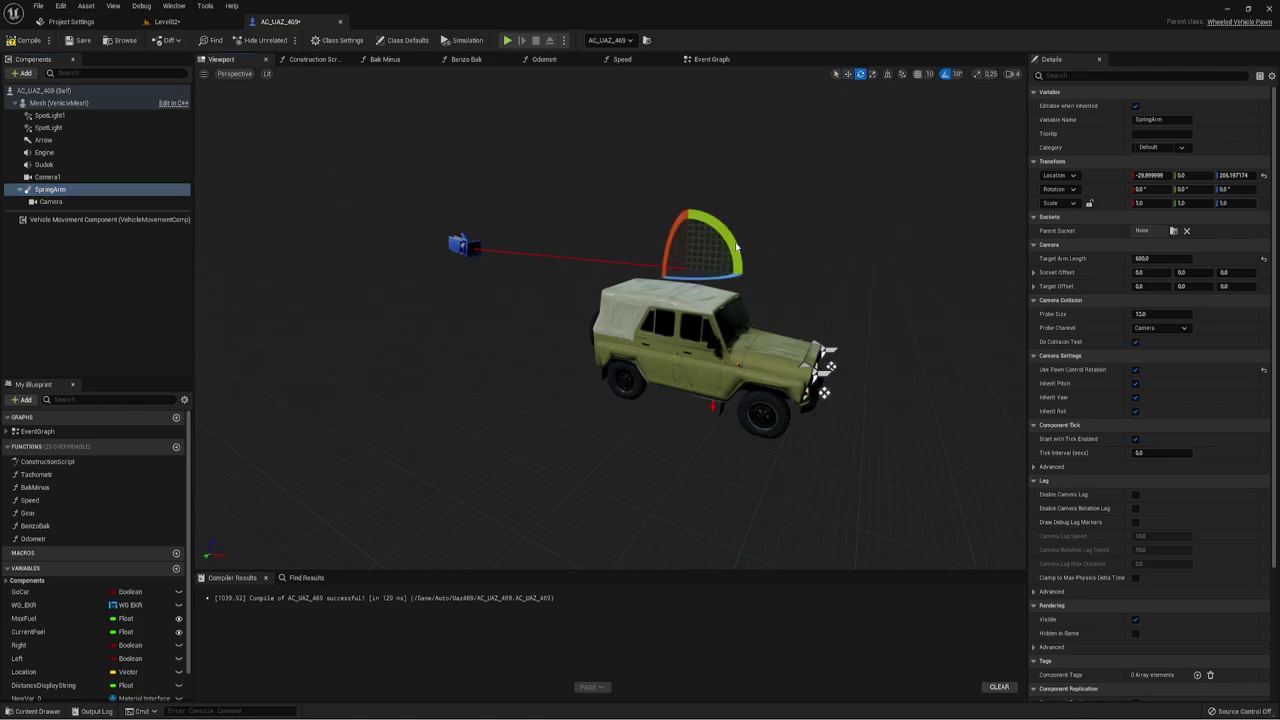
pyautogui.moveTo(702, 275); pyautogui.dragTo(748, 272)
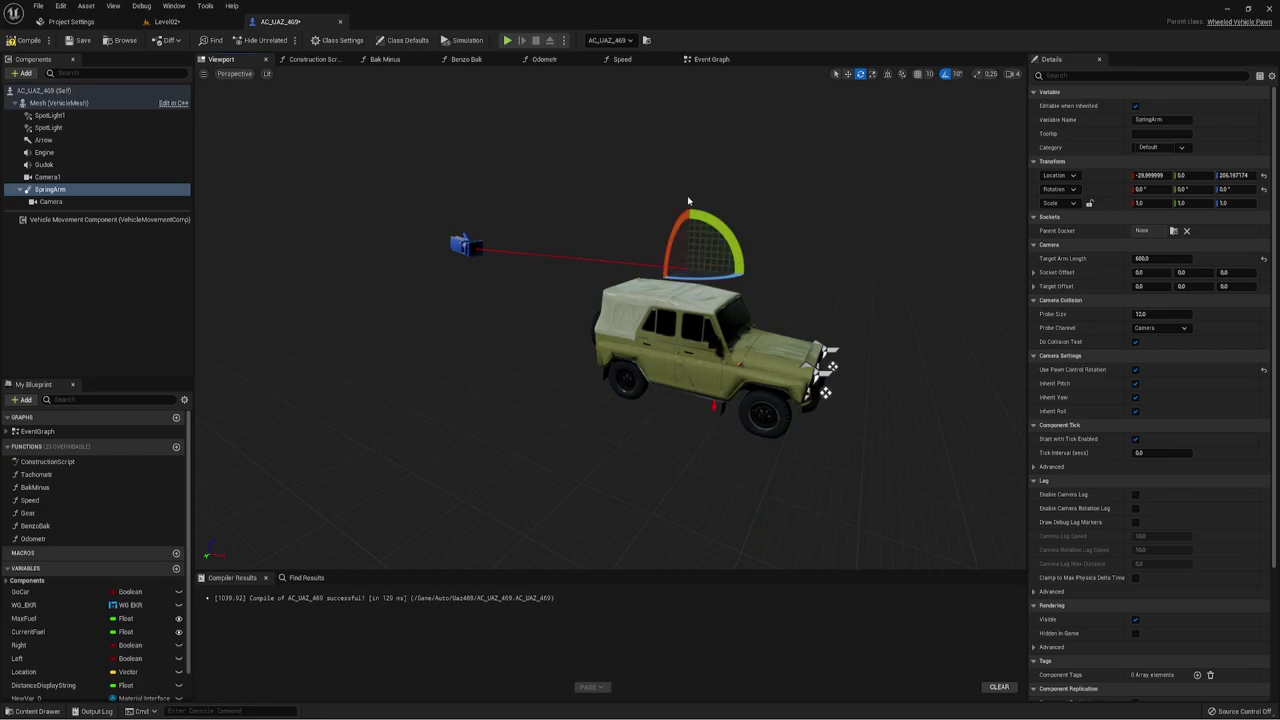
# Split the Relative Rotation output into X (Roll), Y (Pitch) and Z (Yaw) pins
pyautogui.click(710, 59)
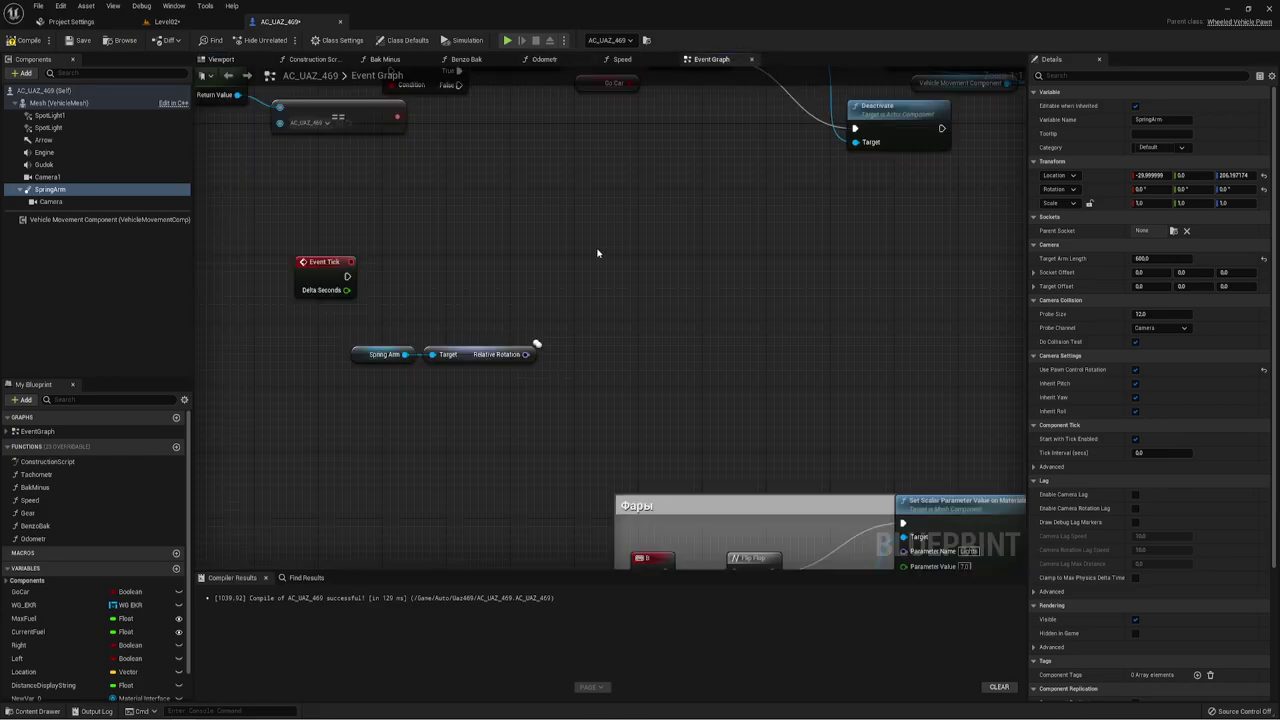
pyautogui.rightClick(520, 360)
pyautogui.click(543, 392)
pyautogui.moveTo(551, 406); pyautogui.dragTo(561, 374, button='right')
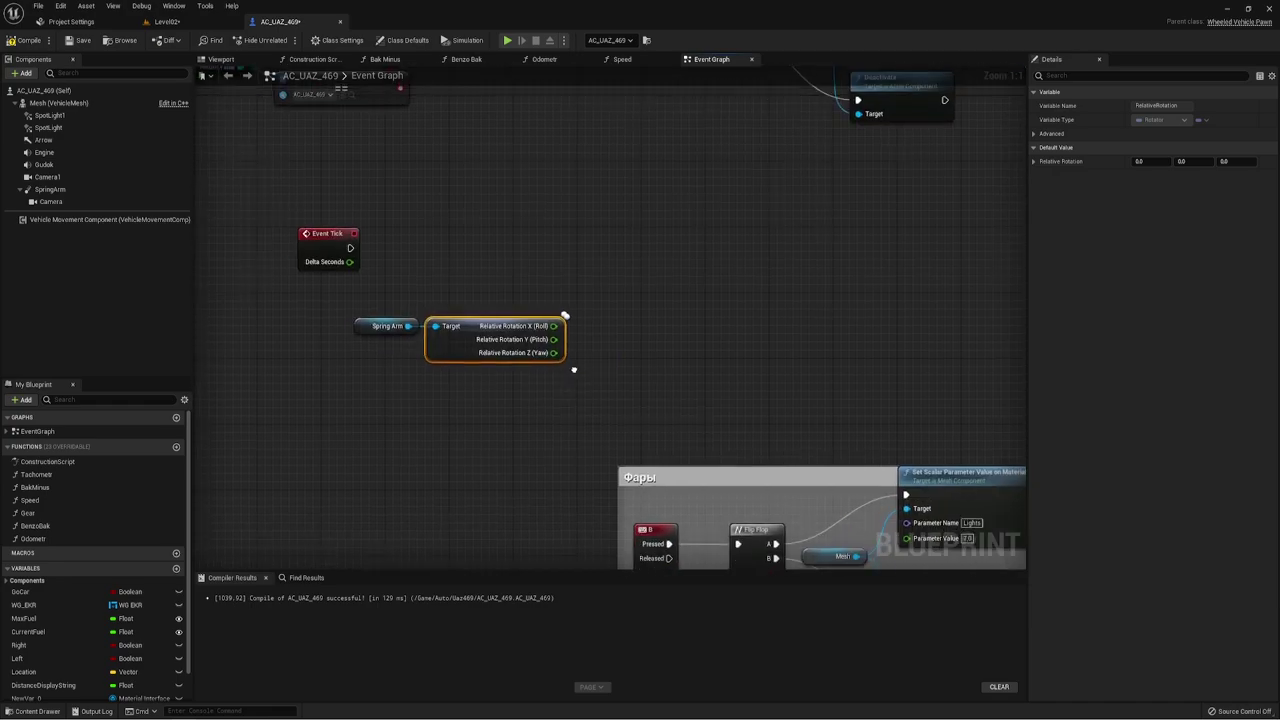
# Add an FInterp To node fed by the Z (Yaw) output
pyautogui.moveTo(553, 353); pyautogui.dragTo(636, 358)
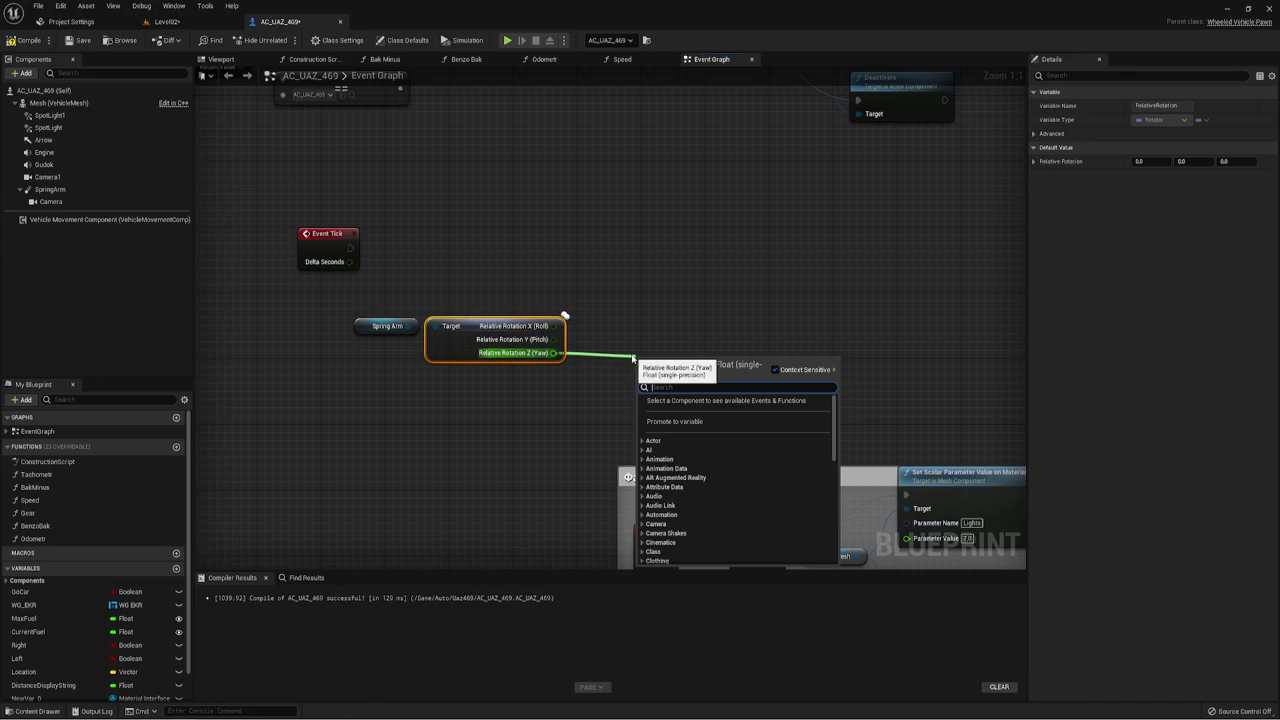
pyautogui.write('f')
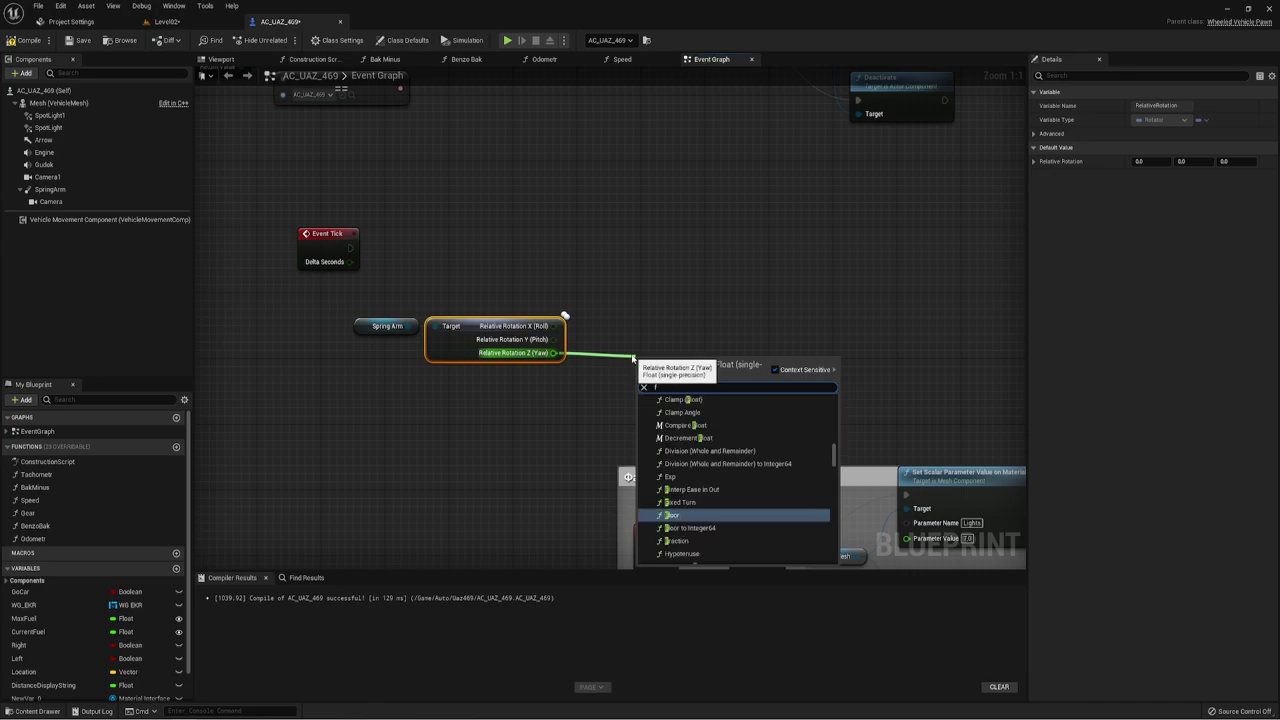
pyautogui.write('l')
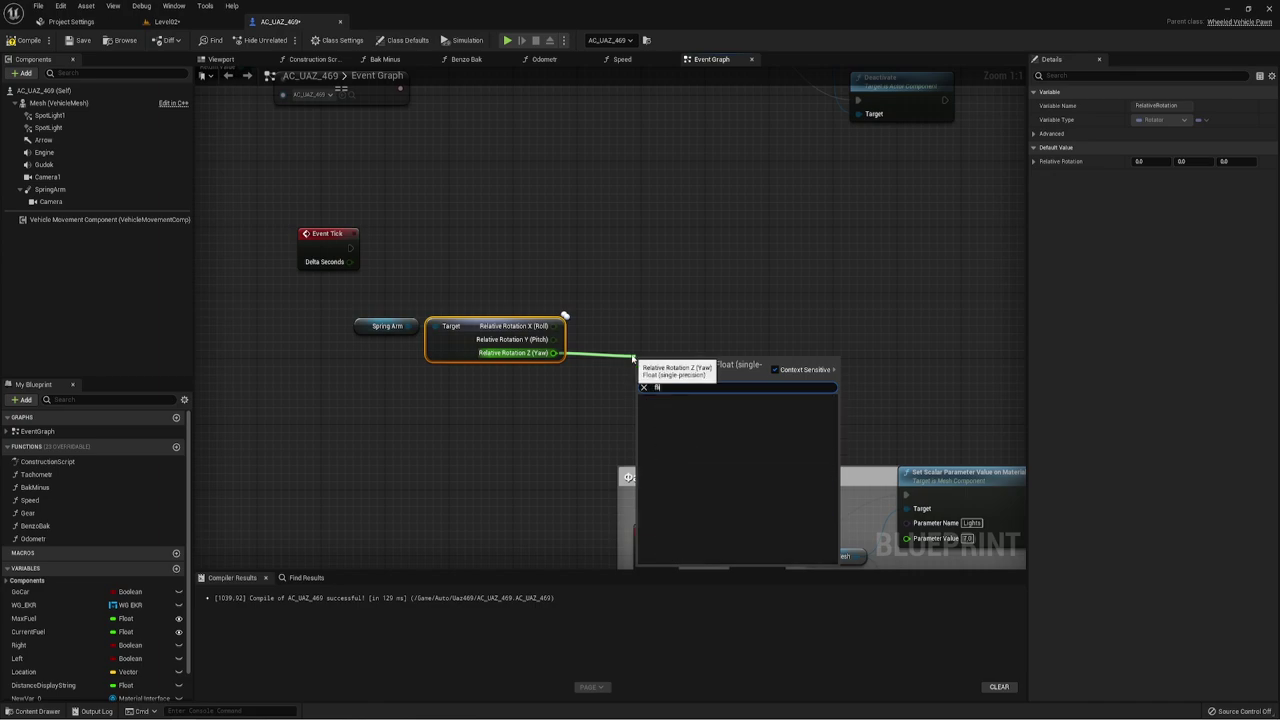
pyautogui.press('BackSpace')
pyautogui.press('BackSpace')
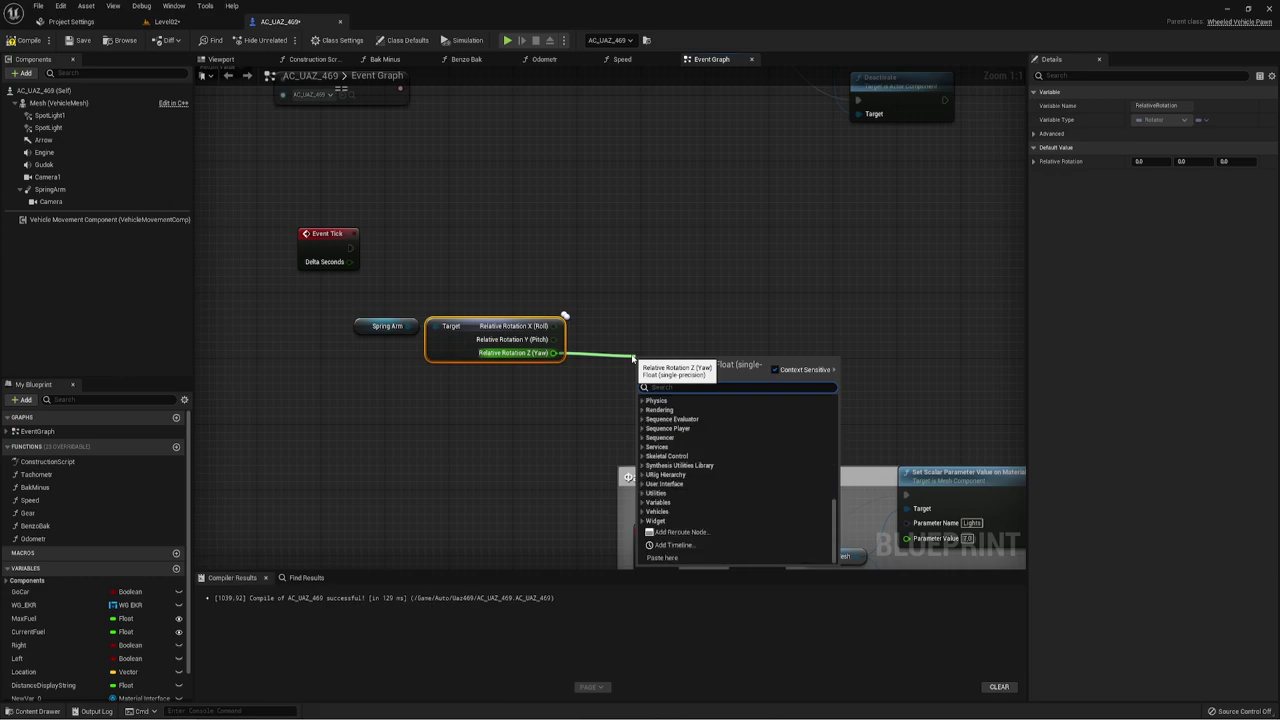
pyautogui.write('Finter')
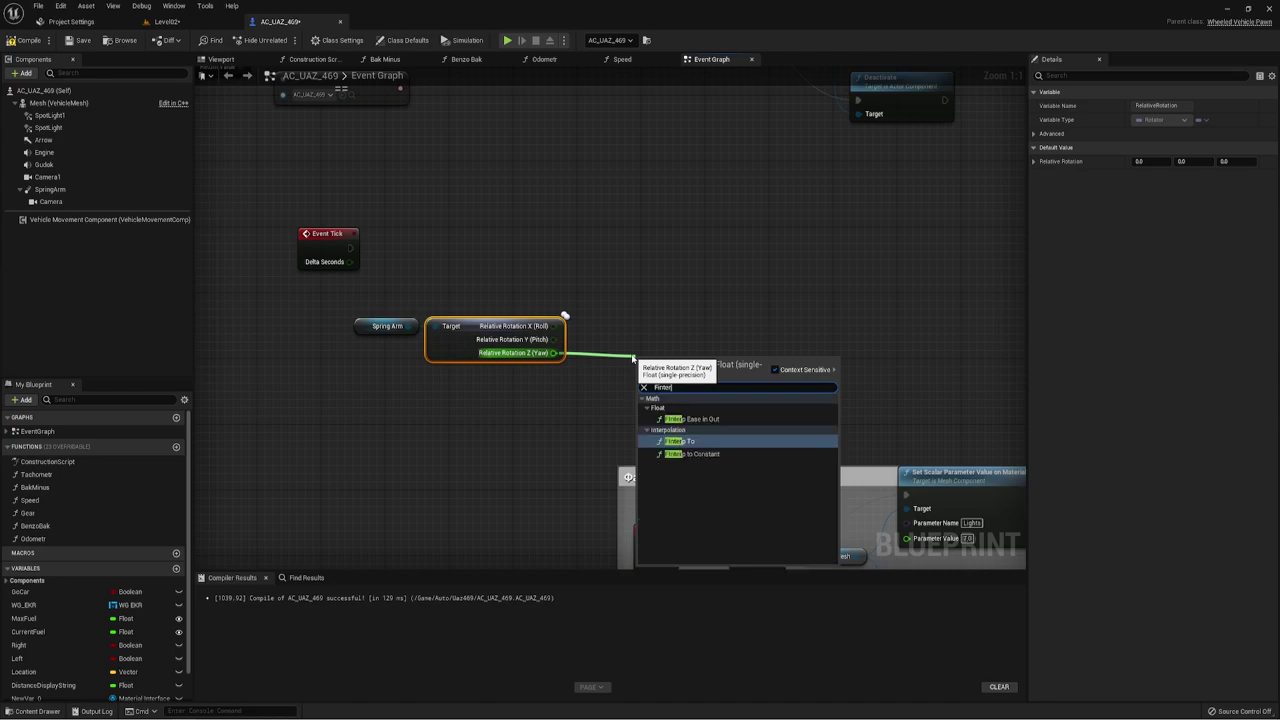
pyautogui.click(689, 442)
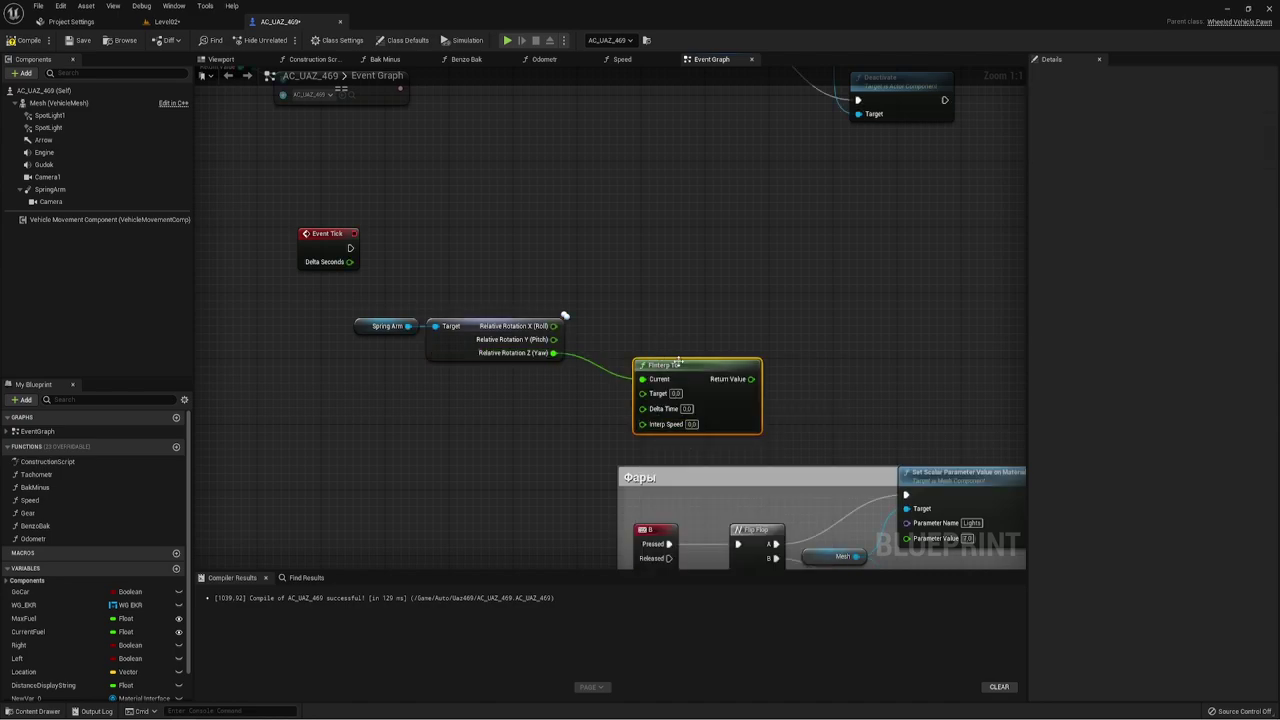
pyautogui.moveTo(678, 363); pyautogui.dragTo(631, 340)
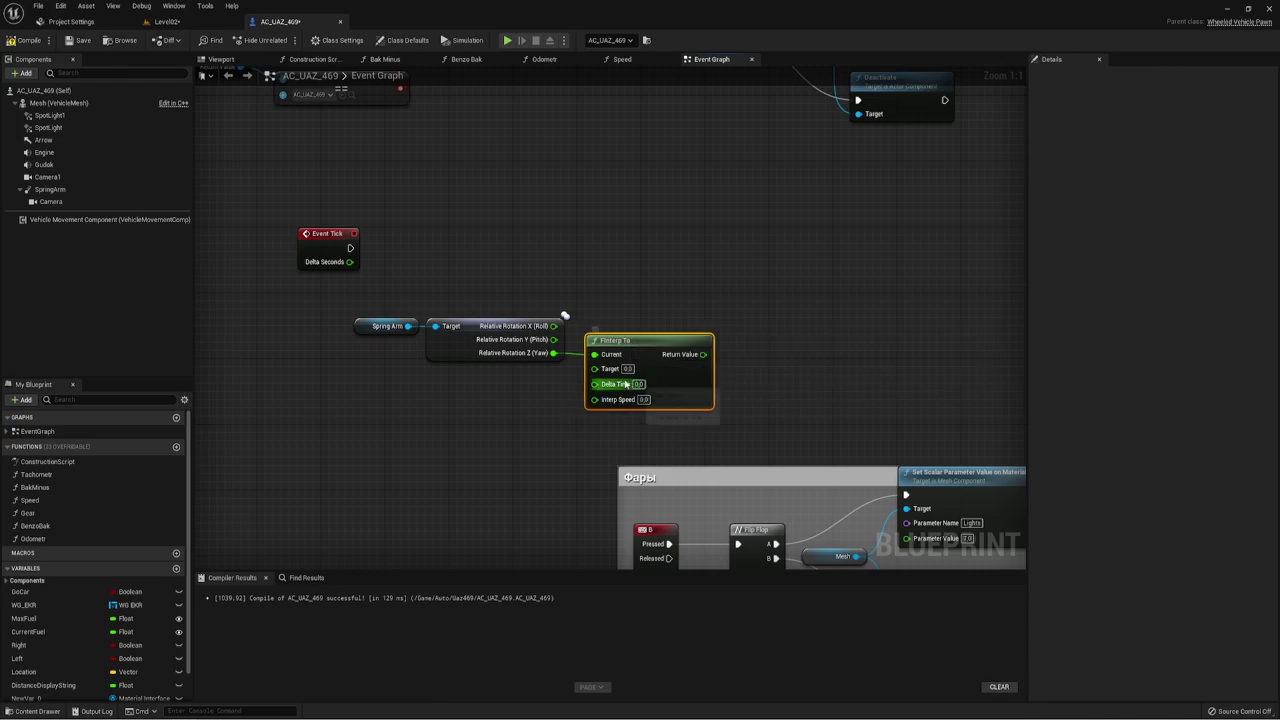
# Wire Get World Delta Seconds into FInterp To's Delta Time and set Interp Speed to 1.0
pyautogui.moveTo(625, 384); pyautogui.dragTo(497, 409)
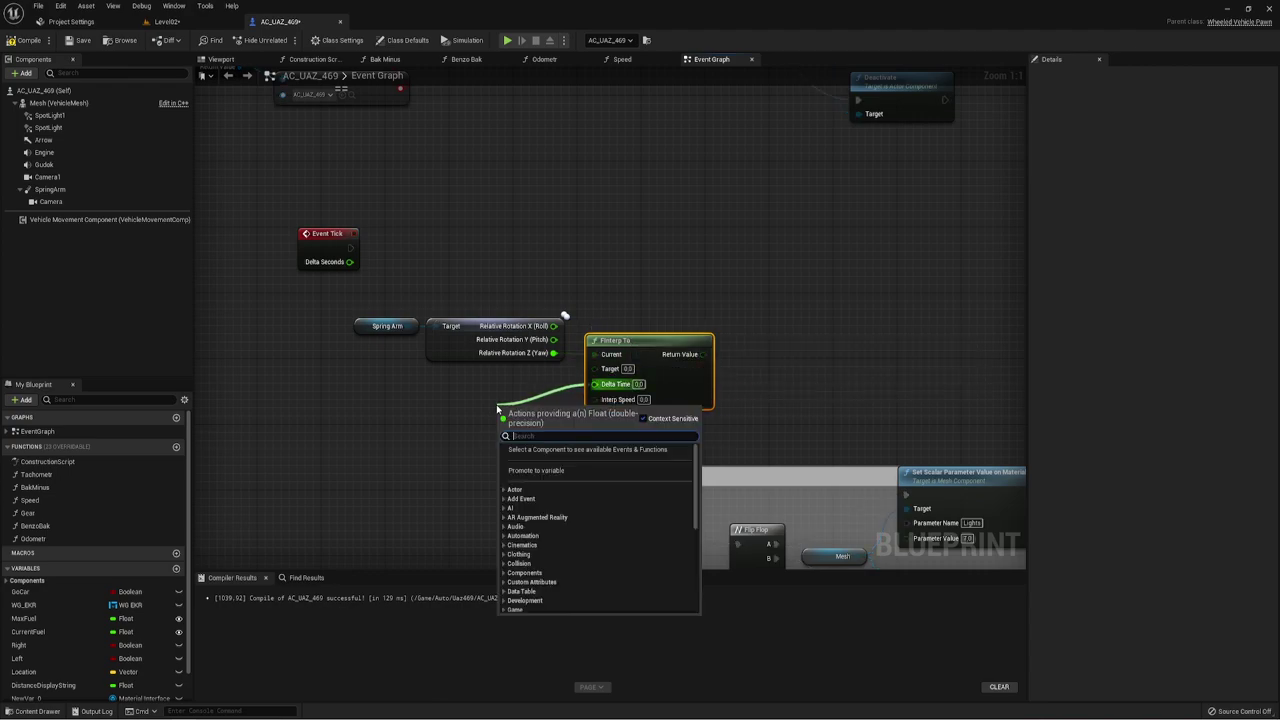
pyautogui.write('de')
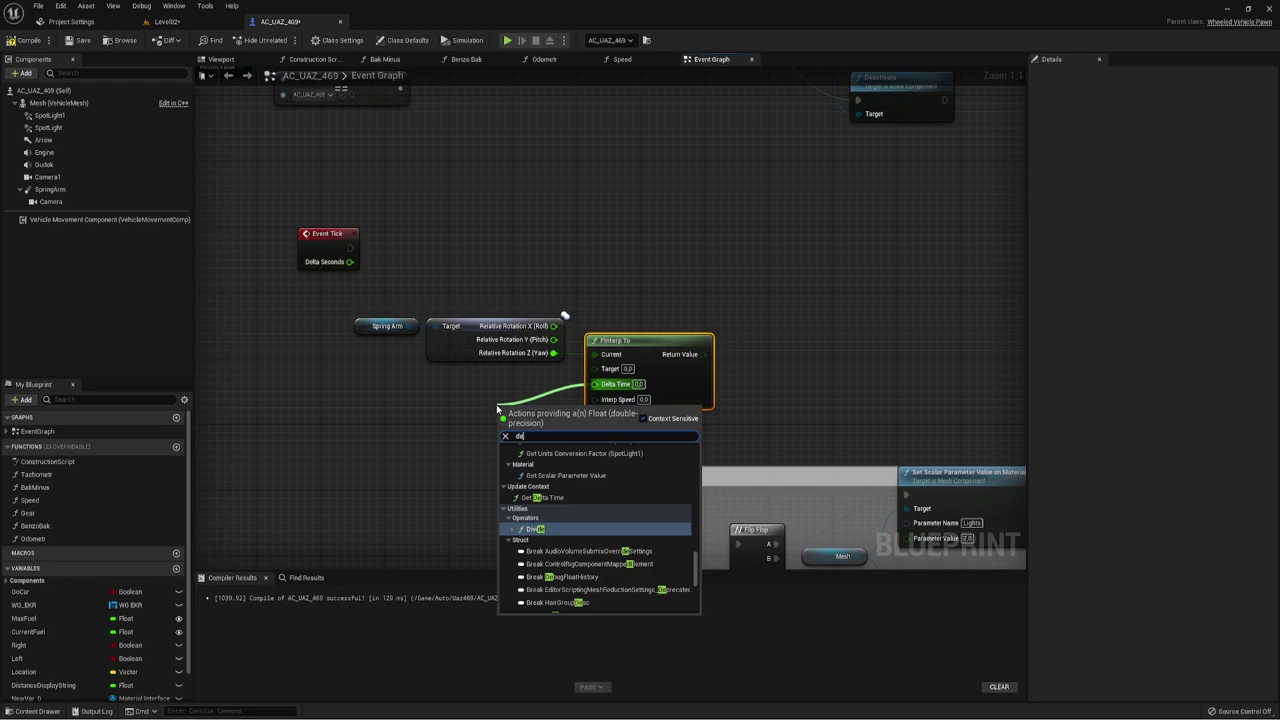
pyautogui.write('lta')
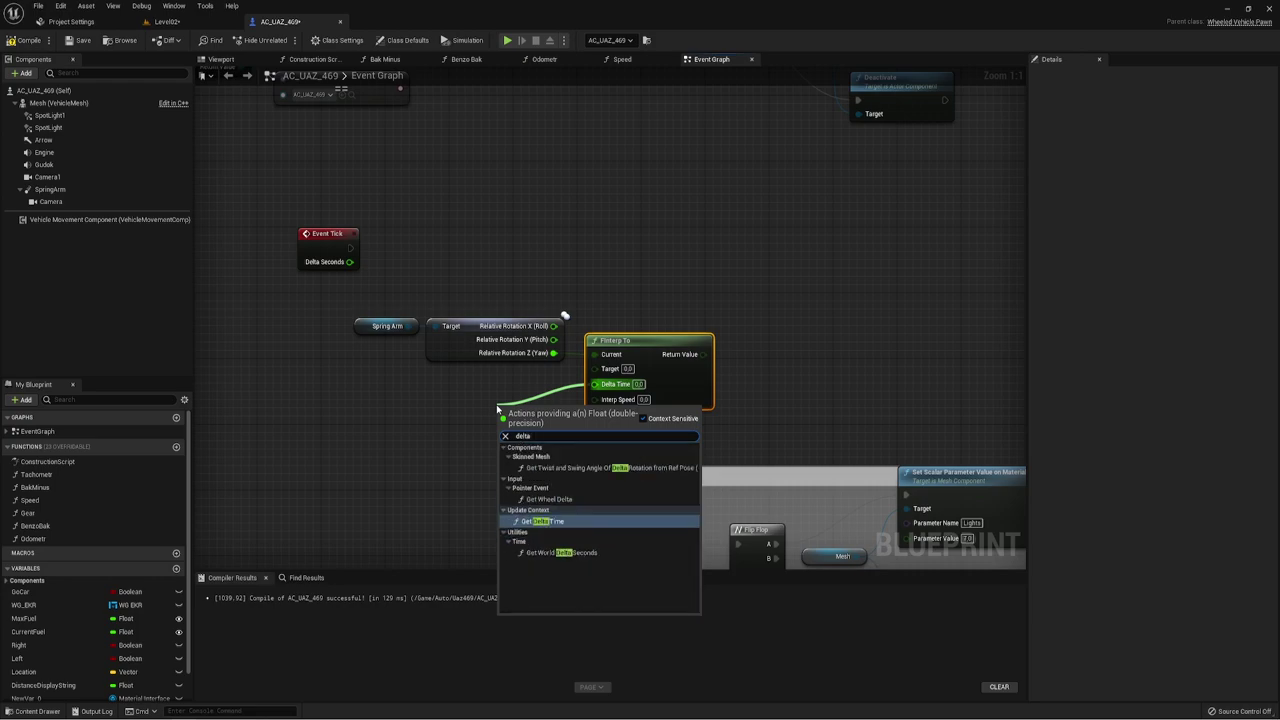
pyautogui.write(' se')
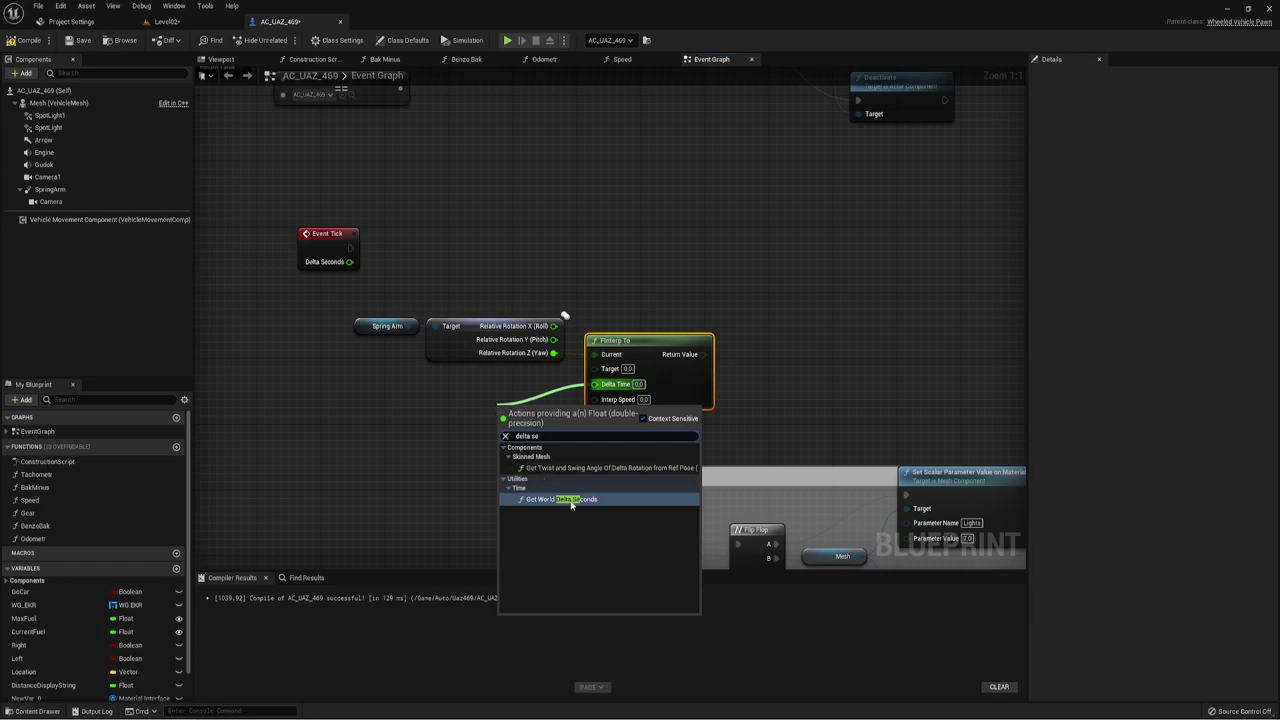
pyautogui.click(561, 497)
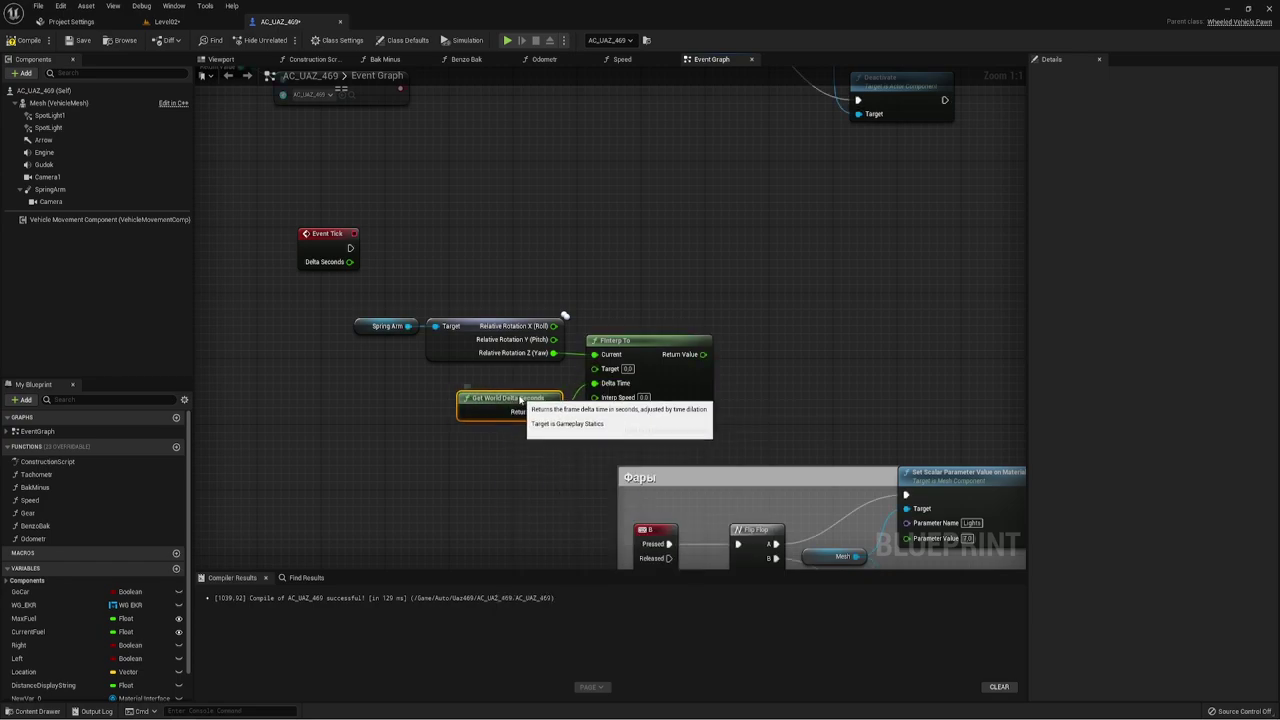
pyautogui.moveTo(560, 422)
pyautogui.mouseDown()
pyautogui.moveTo(512, 397)
pyautogui.moveTo(594, 383)
pyautogui.mouseUp()
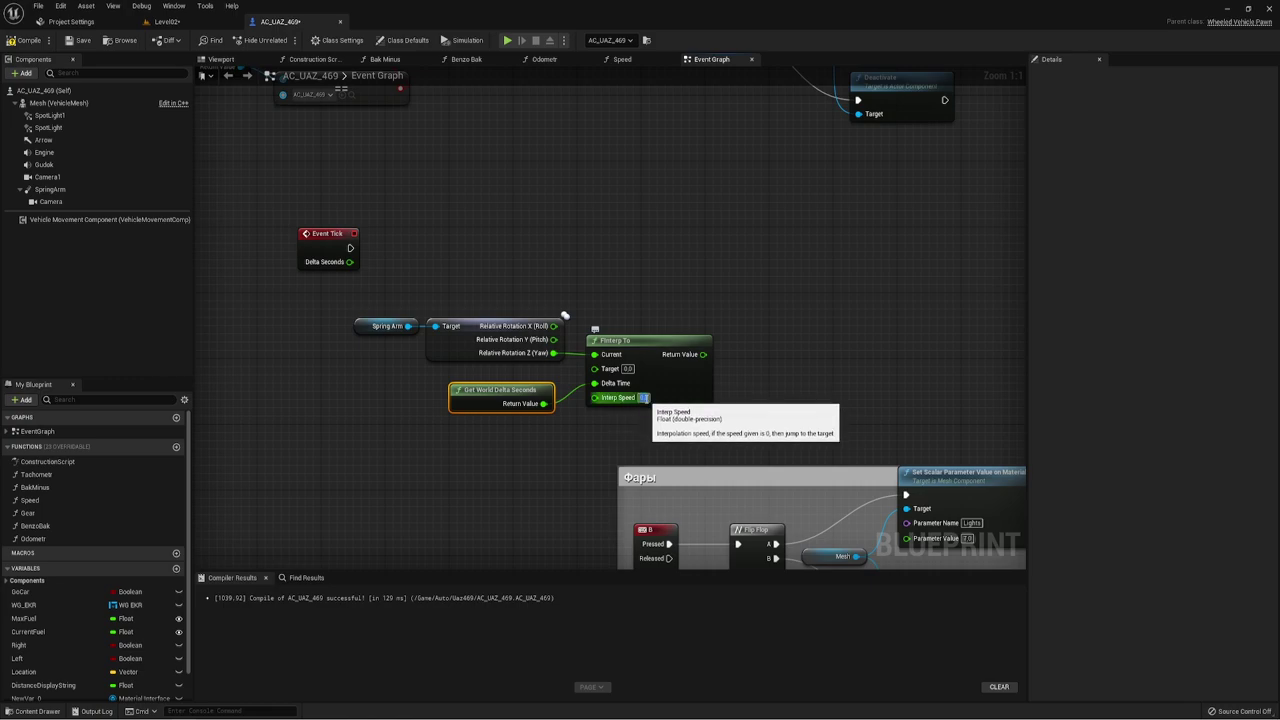
pyautogui.press('BackSpace')
pyautogui.write('1')
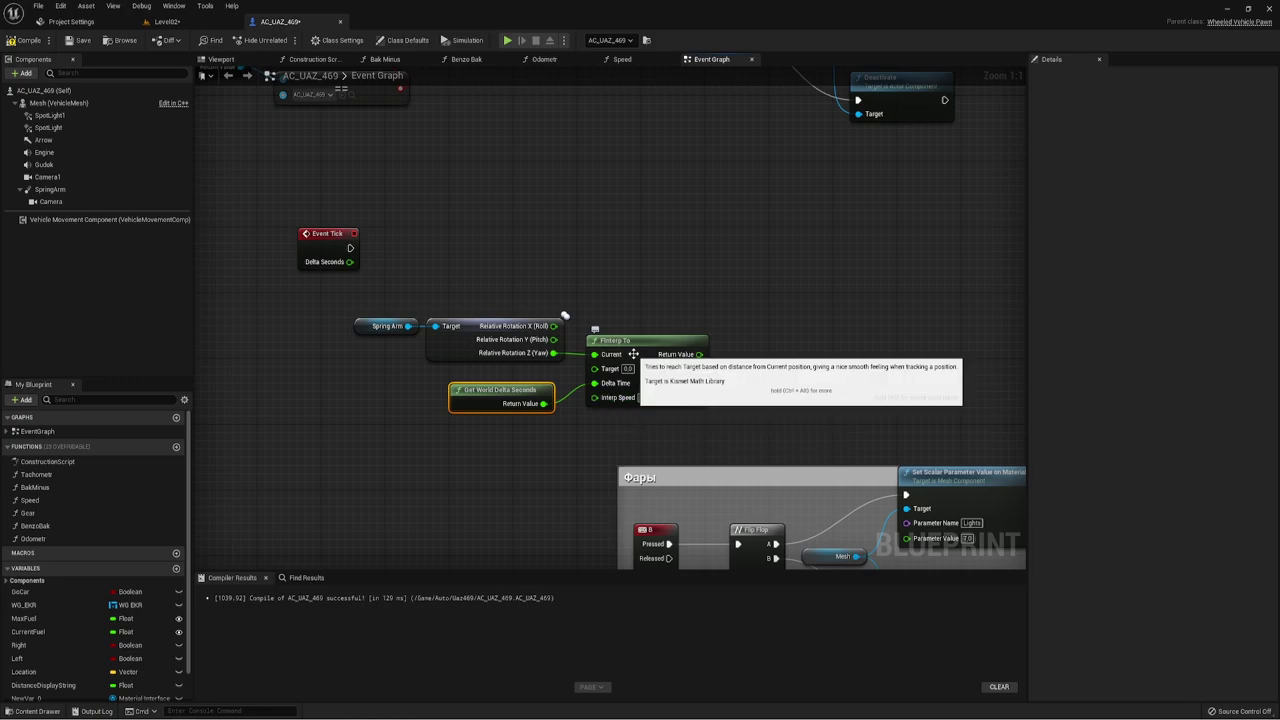
pyautogui.moveTo(358, 435)
pyautogui.mouseDown()
pyautogui.moveTo(628, 316)
pyautogui.moveTo(556, 315)
pyautogui.mouseUp()
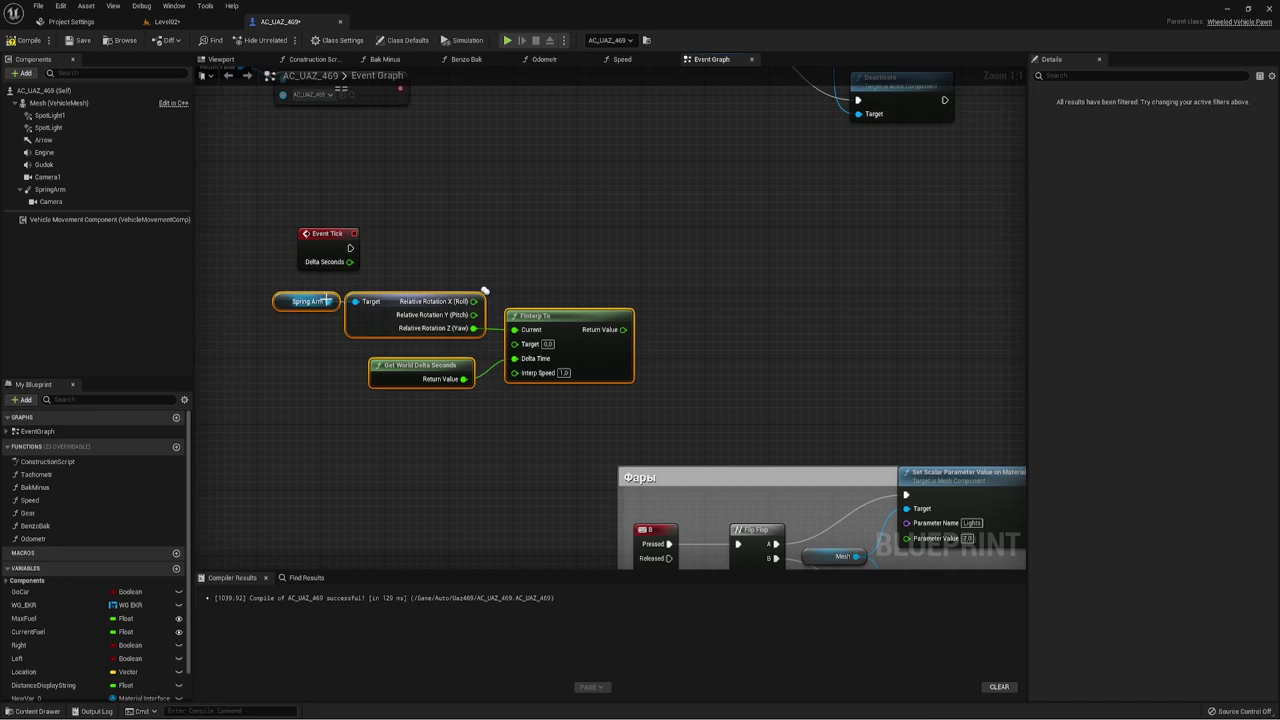
# Add a Set Relative Rotation node from the Spring Arm reference
pyautogui.moveTo(328, 301)
pyautogui.mouseDown()
pyautogui.moveTo(612, 229)
pyautogui.moveTo(598, 230)
pyautogui.mouseUp()
pyautogui.write('set')
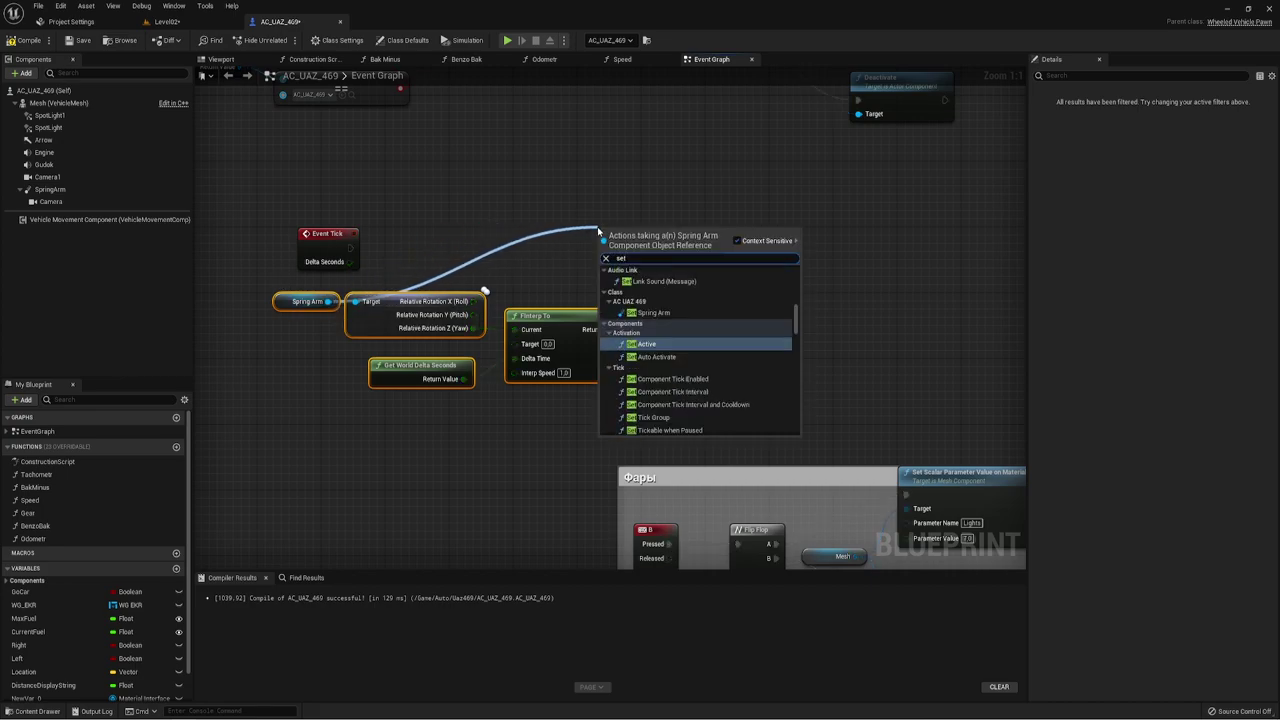
pyautogui.write(' rela')
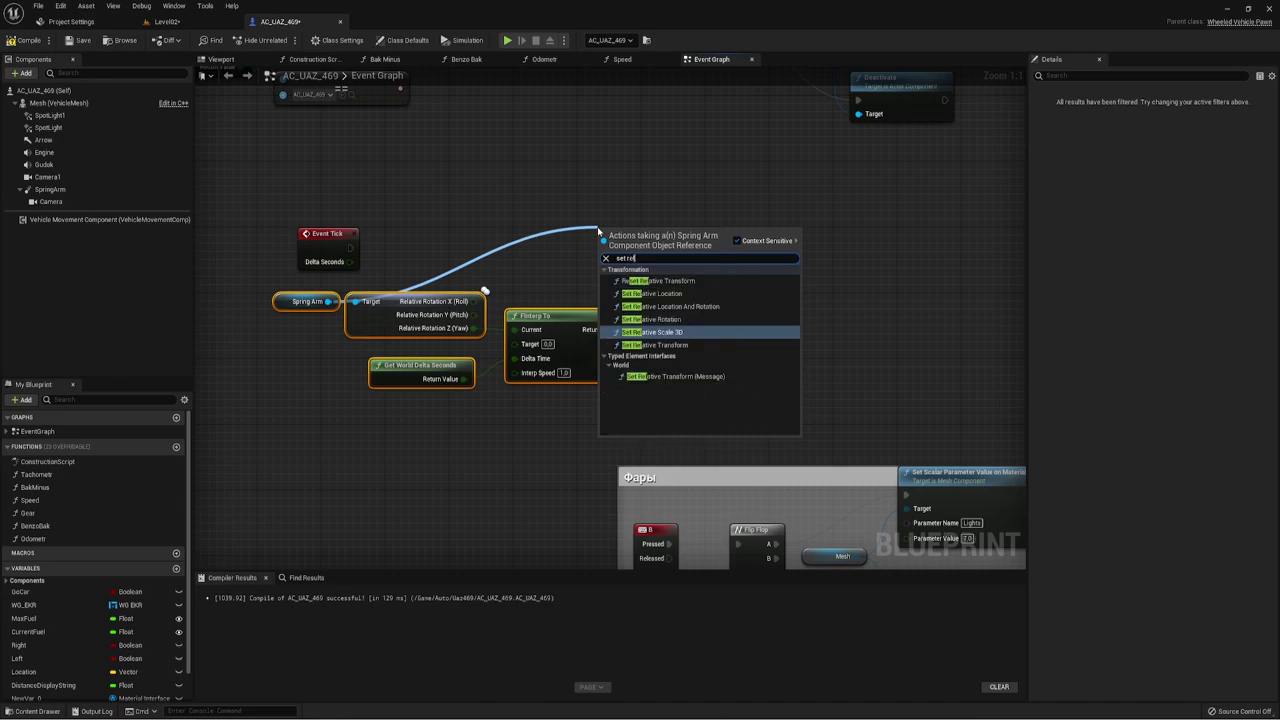
pyautogui.click(652, 319)
pyautogui.moveTo(644, 243); pyautogui.dragTo(700, 234)
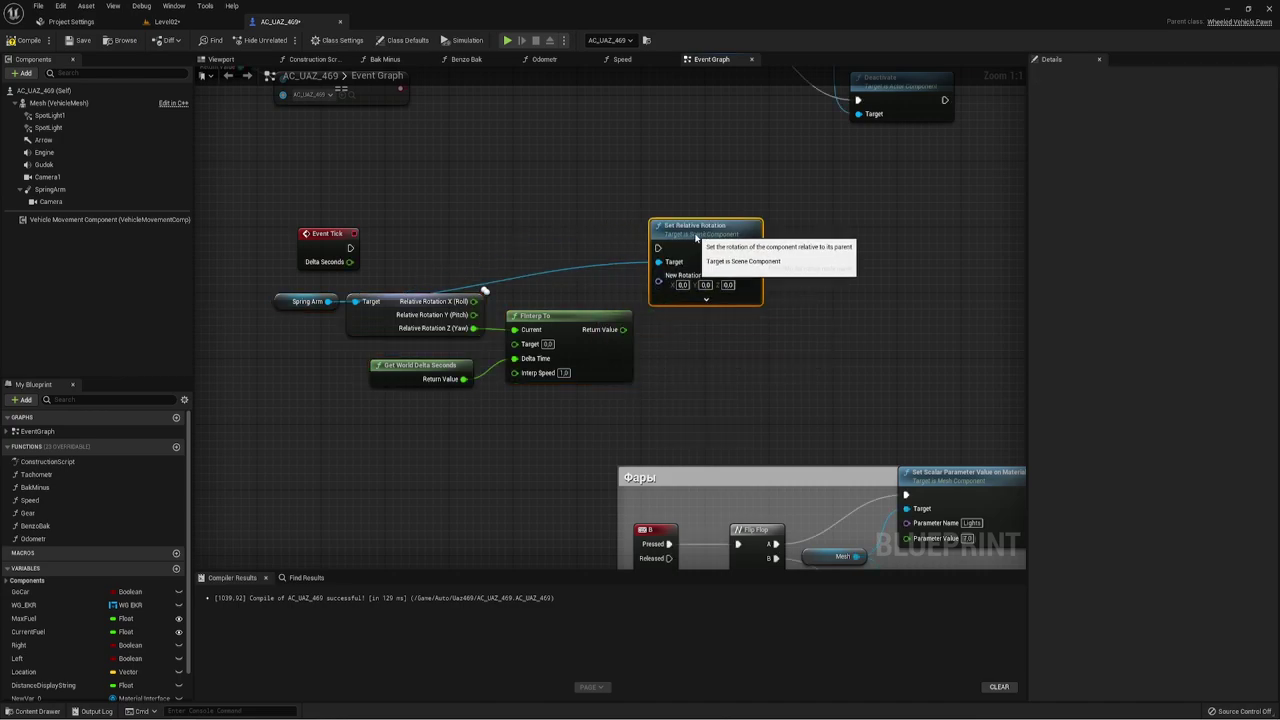
# Split its New Rotation, wire FInterp To's result into Z (Yaw), and run it from Event Tick
pyautogui.rightClick(668, 285)
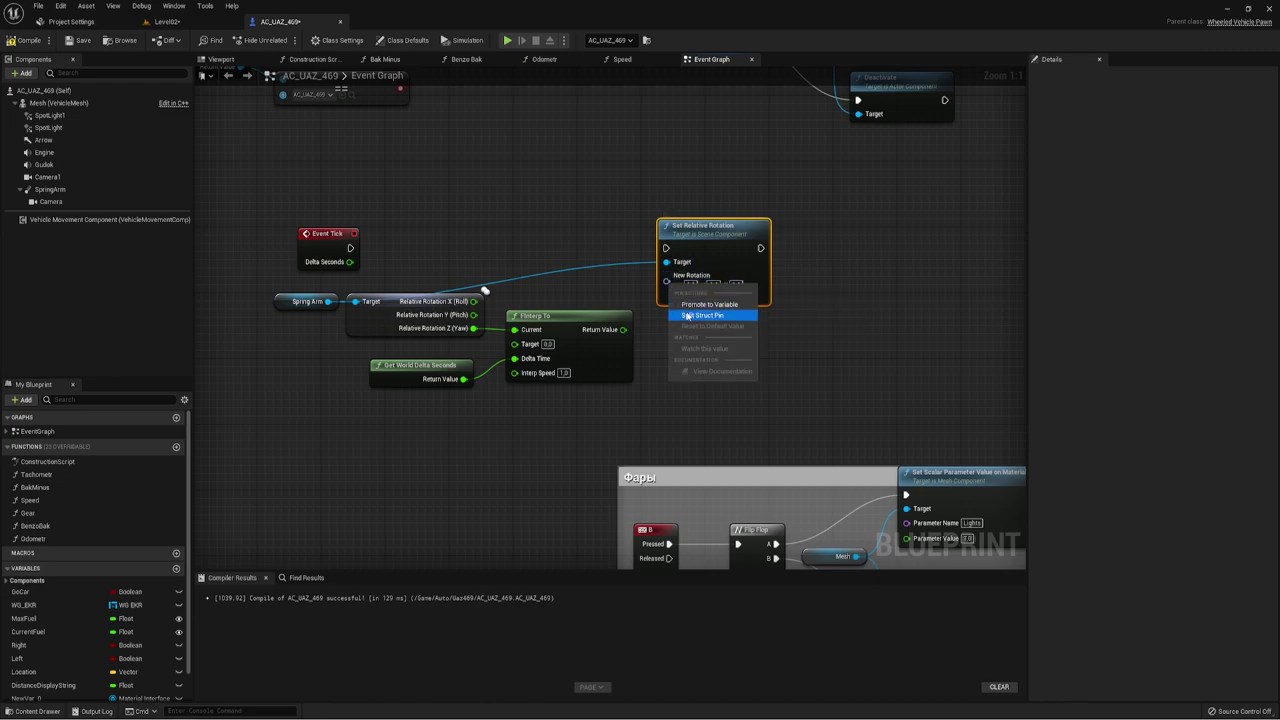
pyautogui.click(703, 316)
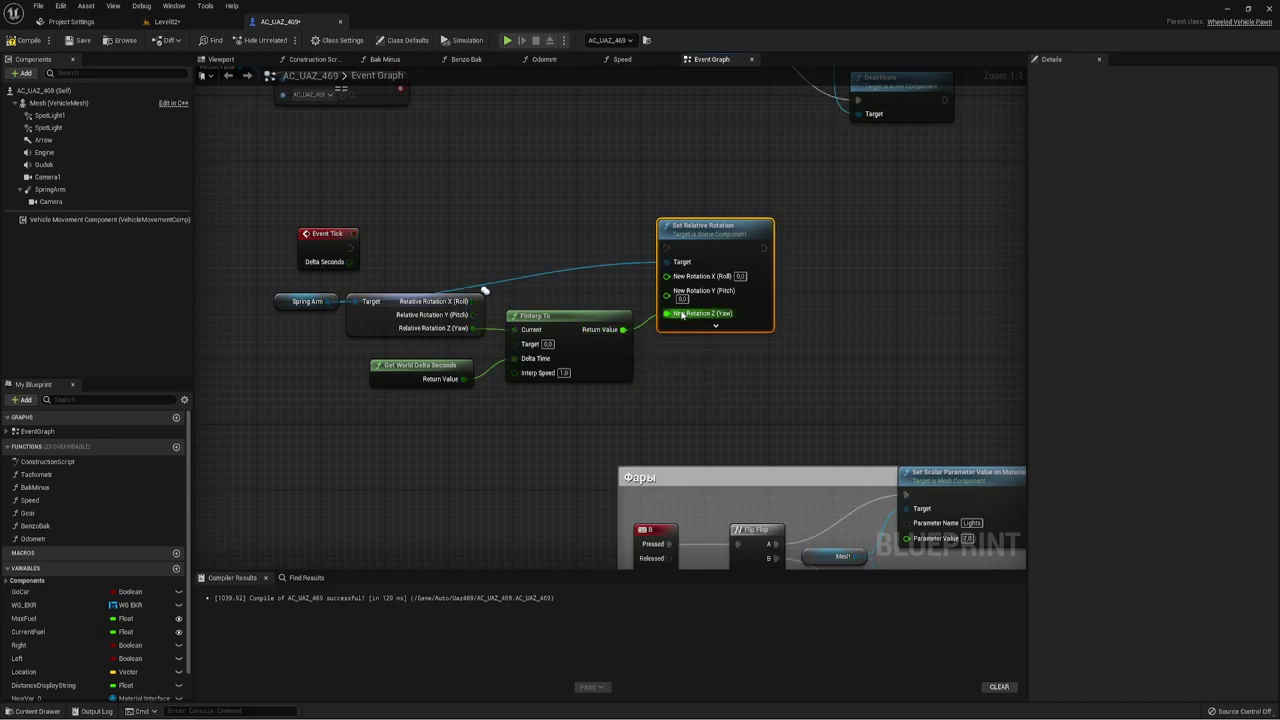
pyautogui.moveTo(621, 330); pyautogui.dragTo(667, 314)
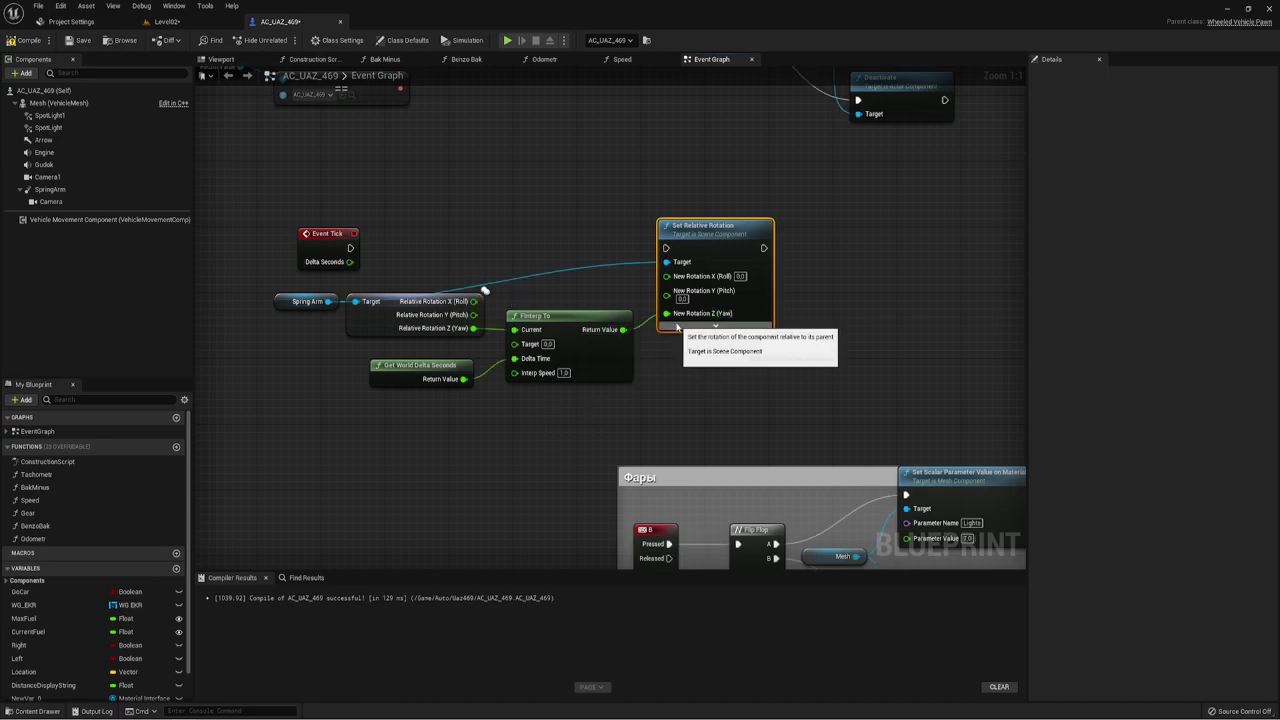
pyautogui.moveTo(666, 248); pyautogui.dragTo(350, 248)
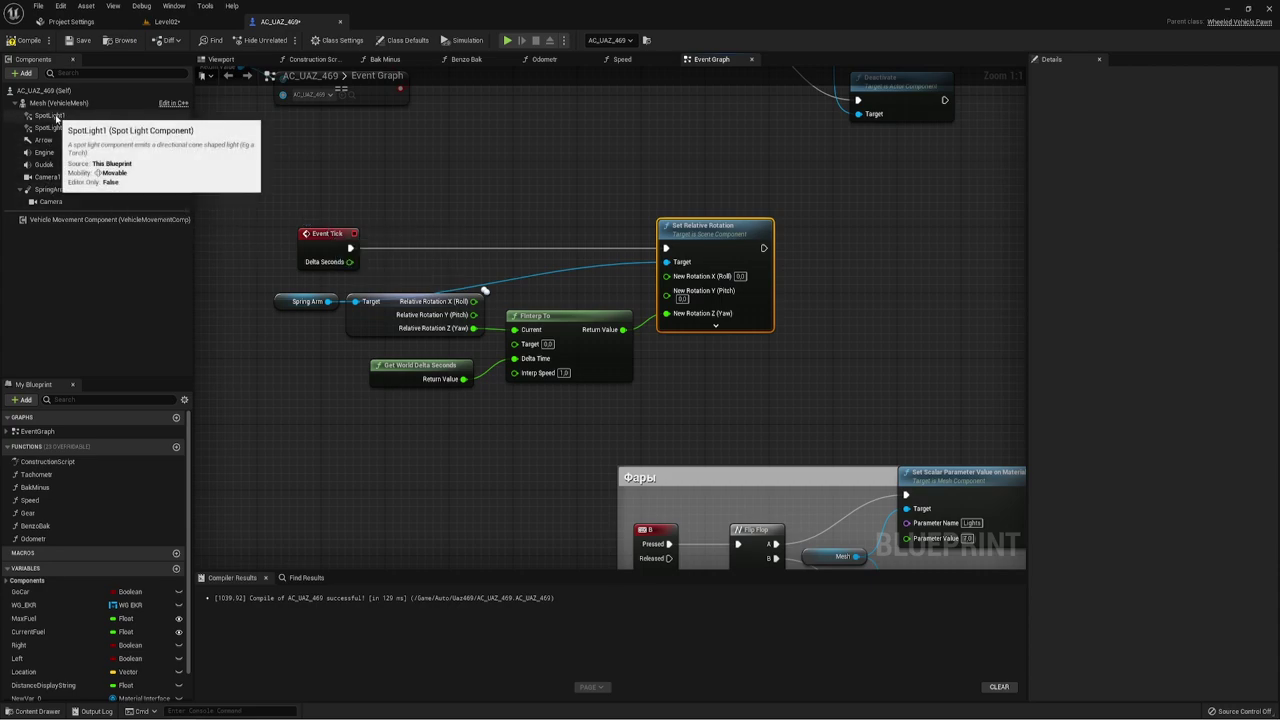
# Turn off Use Pawn Control Rotation on the SpringArm
pyautogui.click(49, 189)
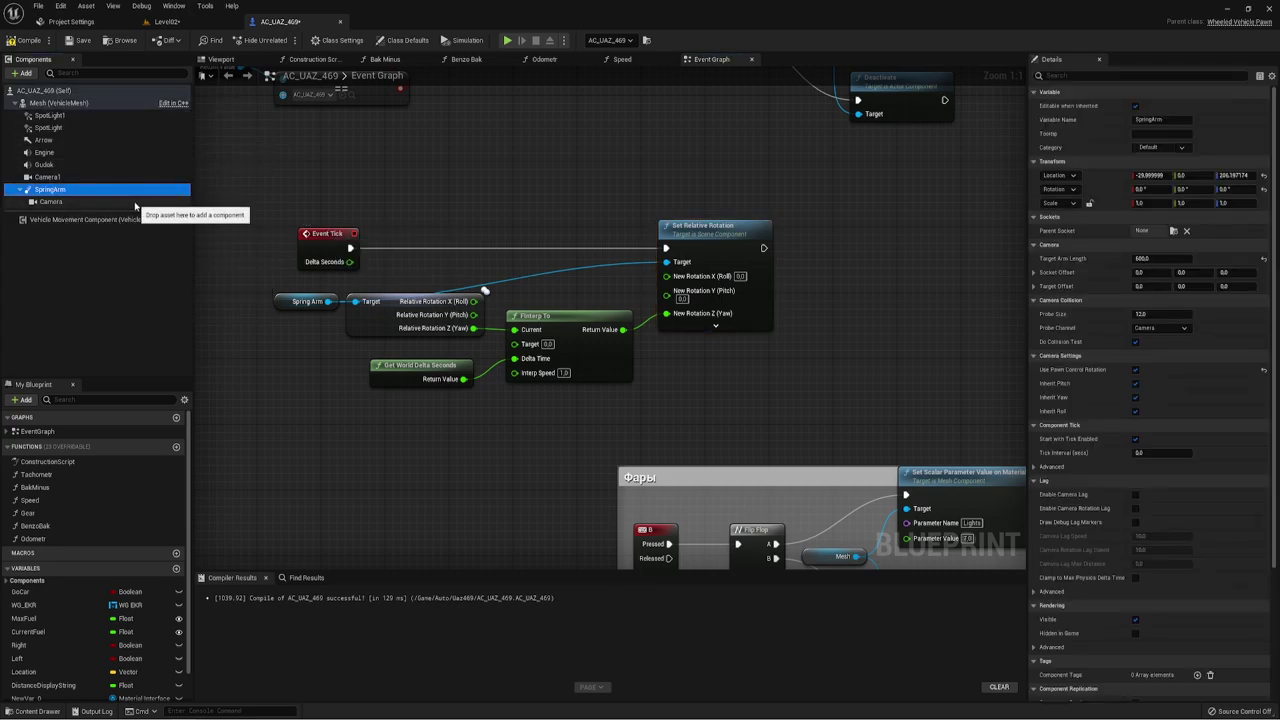
pyautogui.moveTo(1028, 226); pyautogui.dragTo(970, 229)
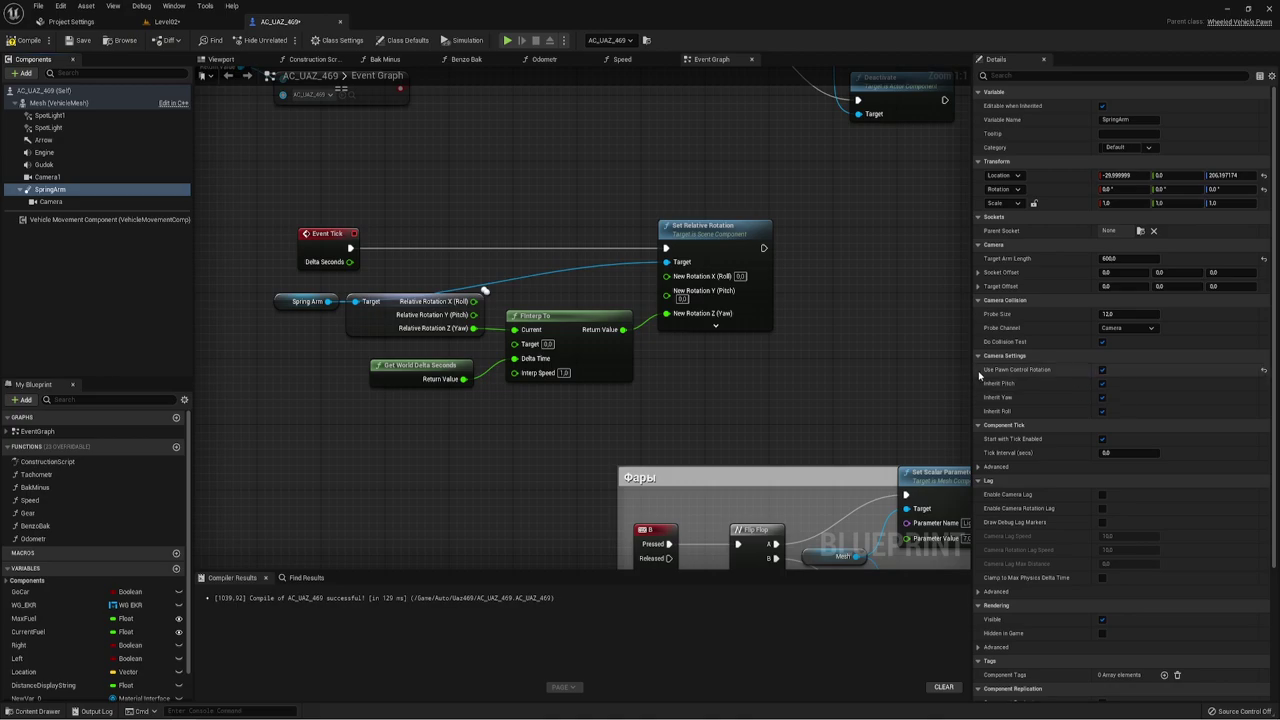
pyautogui.moveTo(1045, 375)
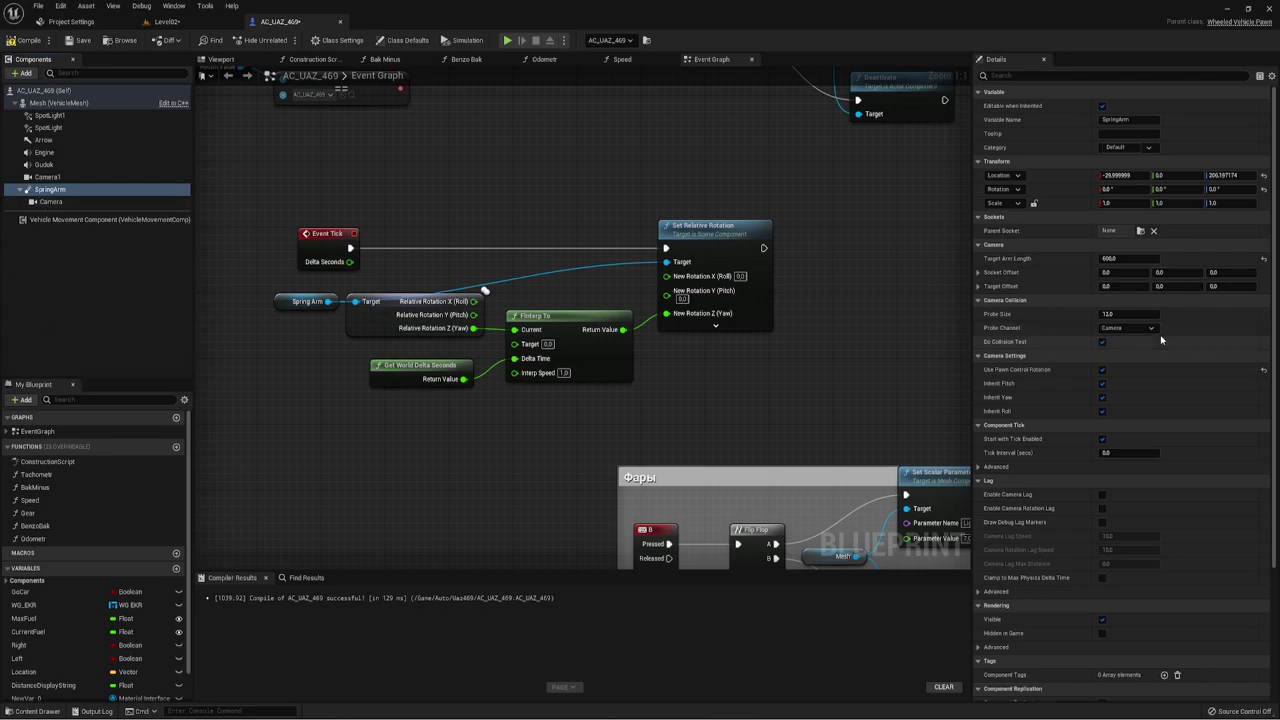
pyautogui.click(1103, 370)
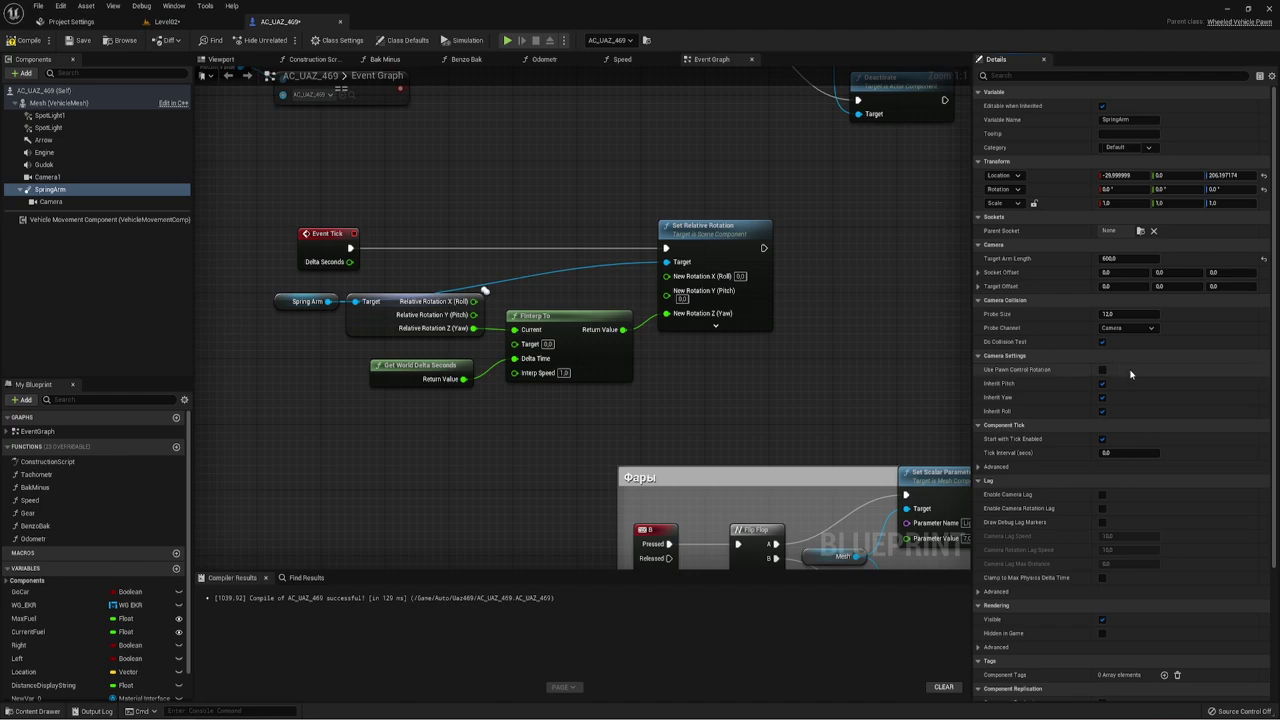
# Enable Camera Rotation Lag with a Camera Rotation Lag Speed of 5.0
pyautogui.scroll(-1, 1127, 368)
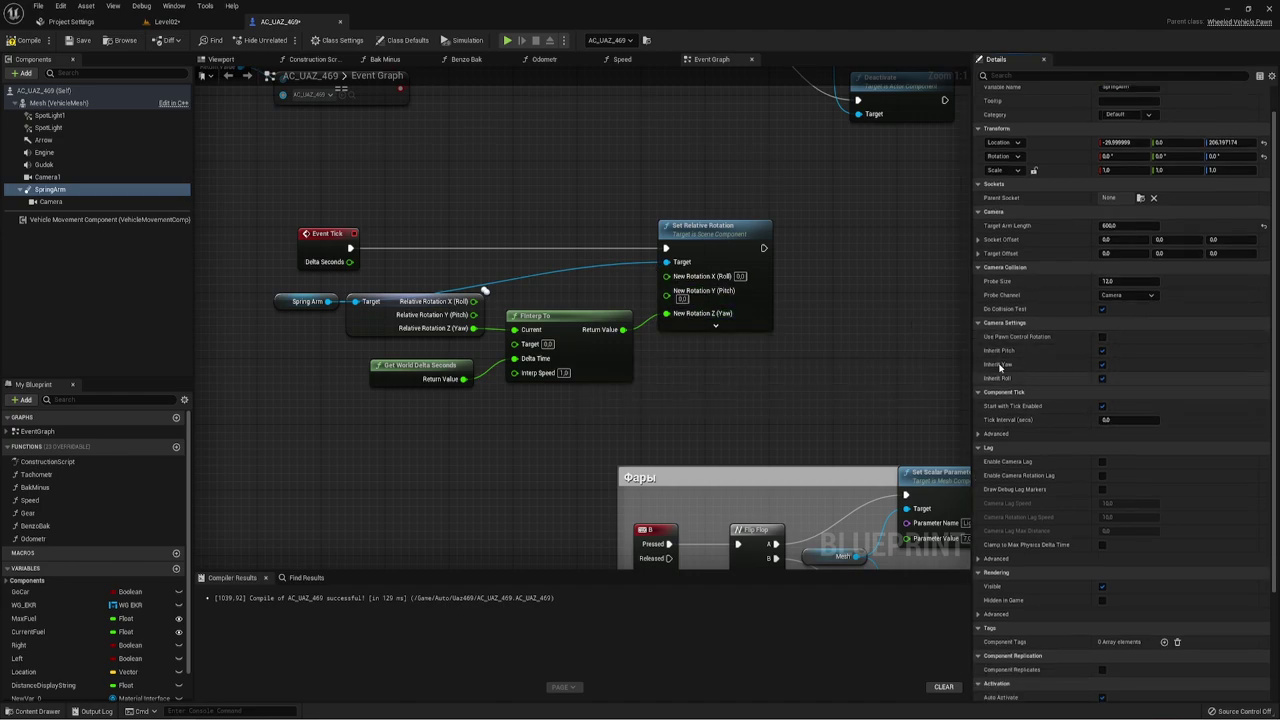
pyautogui.scroll(-1, 1072, 367)
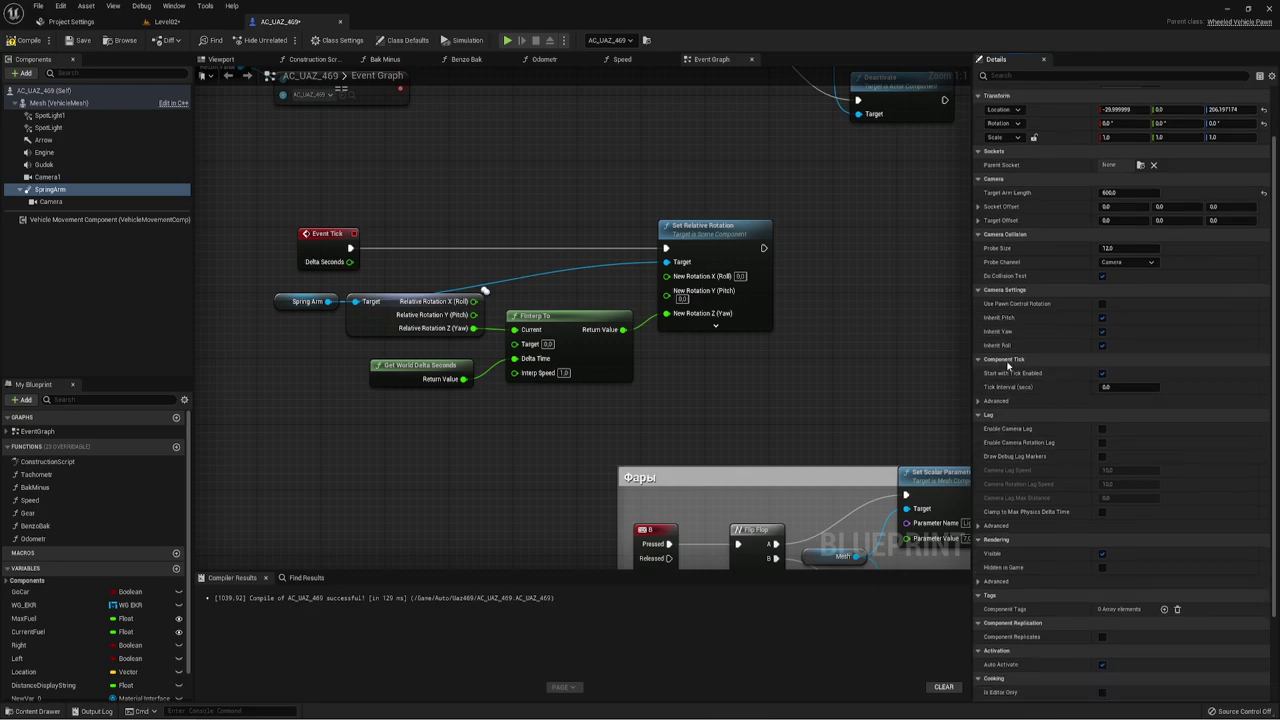
pyautogui.moveTo(1036, 446)
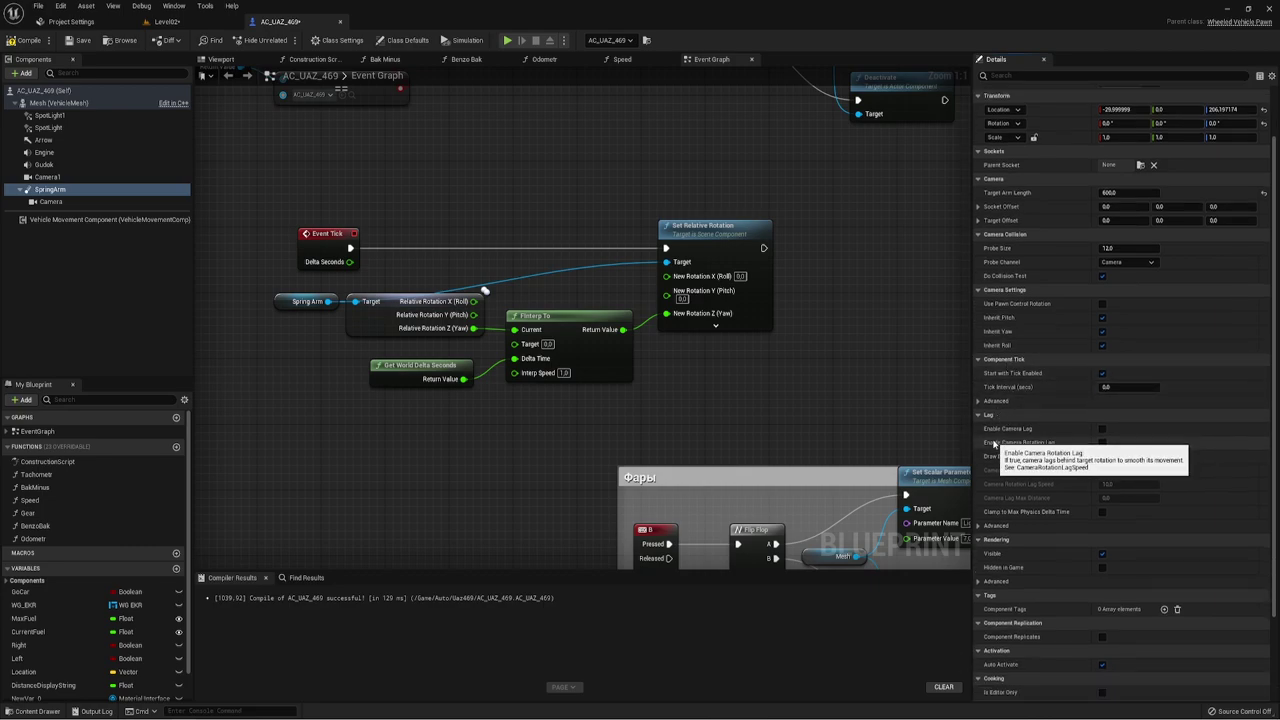
pyautogui.click(1102, 442)
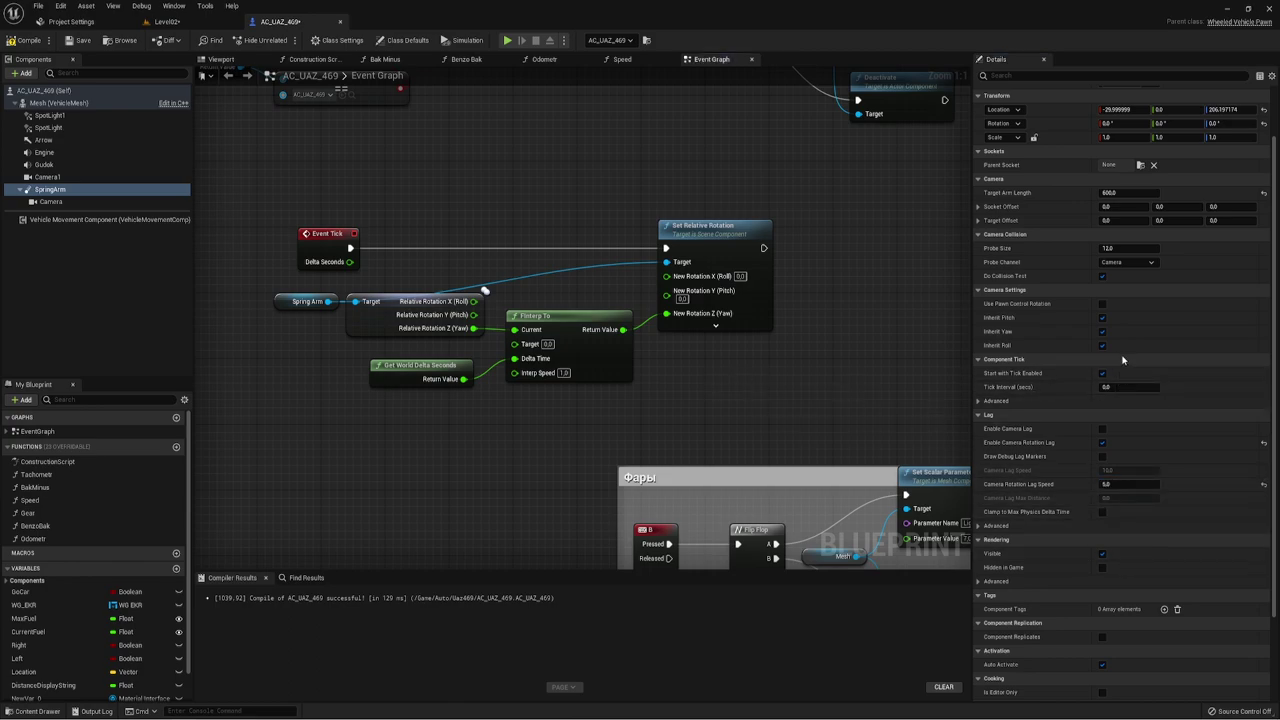
pyautogui.scroll(2, 1129, 367)
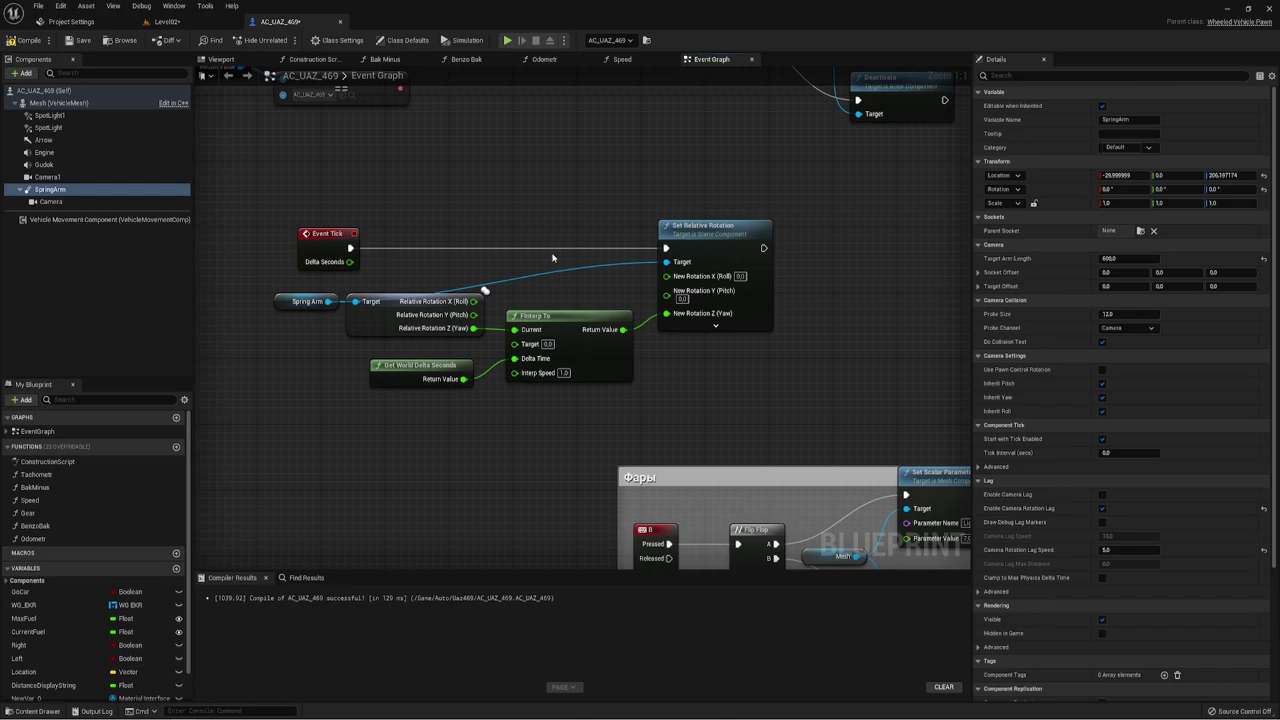
pyautogui.scroll(-2, 480, 372)
# Enlarge the поворот мыши comment box and move the Turn and Yaw nodes up inside it
pyautogui.moveTo(575, 110)
pyautogui.mouseDown(button='right')
pyautogui.moveTo(598, 275)
pyautogui.moveTo(801, 391)
pyautogui.mouseUp(button='right')
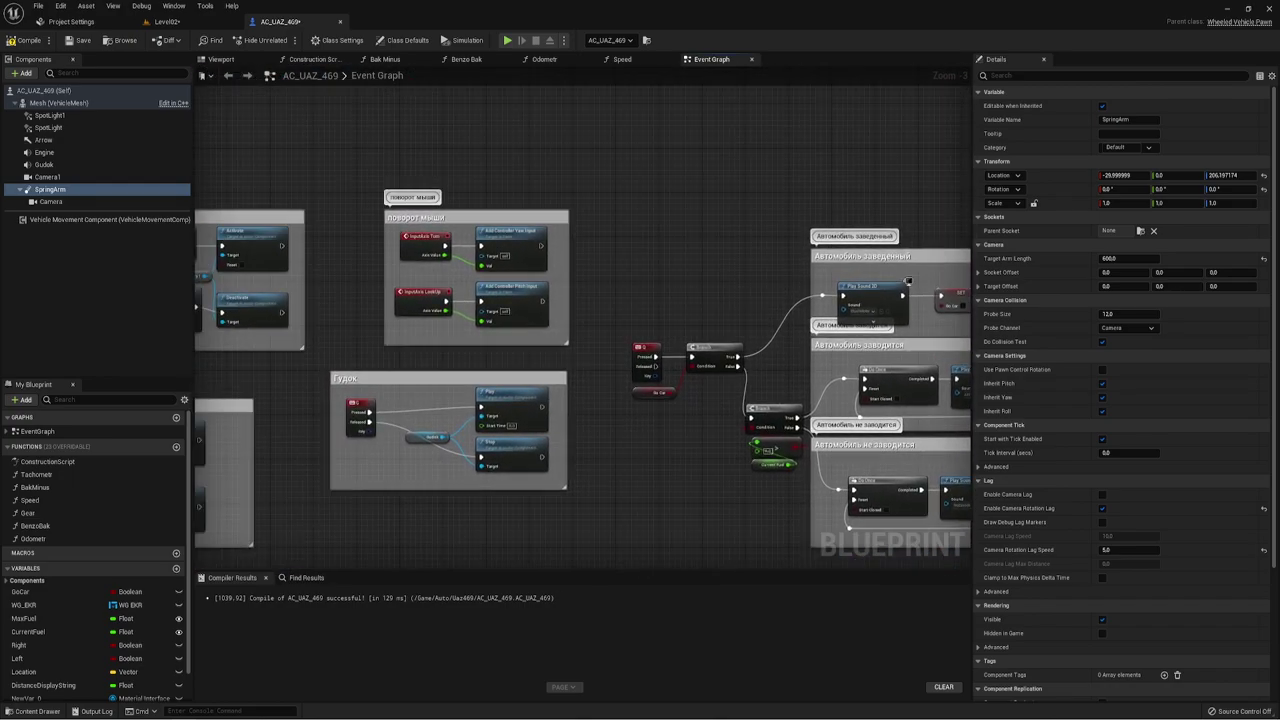
pyautogui.scroll(3, 571, 260)
pyautogui.moveTo(571, 260); pyautogui.dragTo(472, 256, button='right')
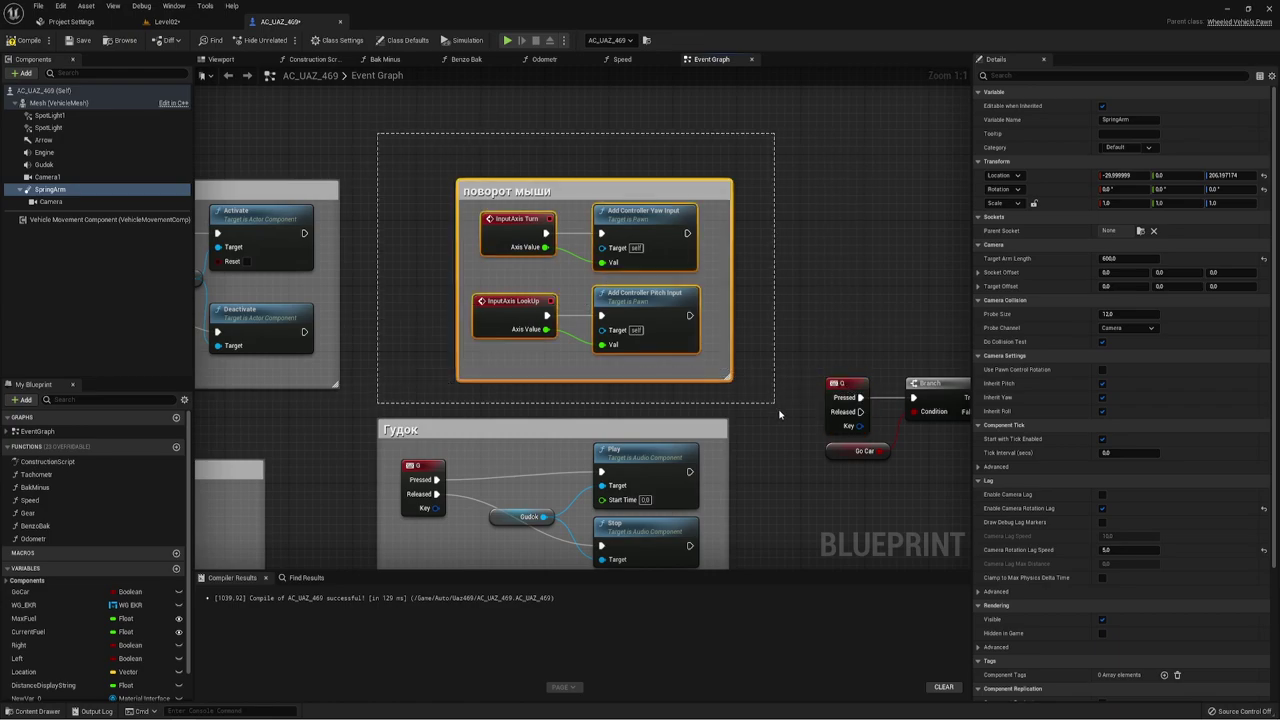
pyautogui.moveTo(489, 131); pyautogui.dragTo(772, 380)
pyautogui.moveTo(771, 372)
pyautogui.mouseDown(button='right')
pyautogui.moveTo(802, 342)
pyautogui.moveTo(768, 315)
pyautogui.mouseUp(button='right')
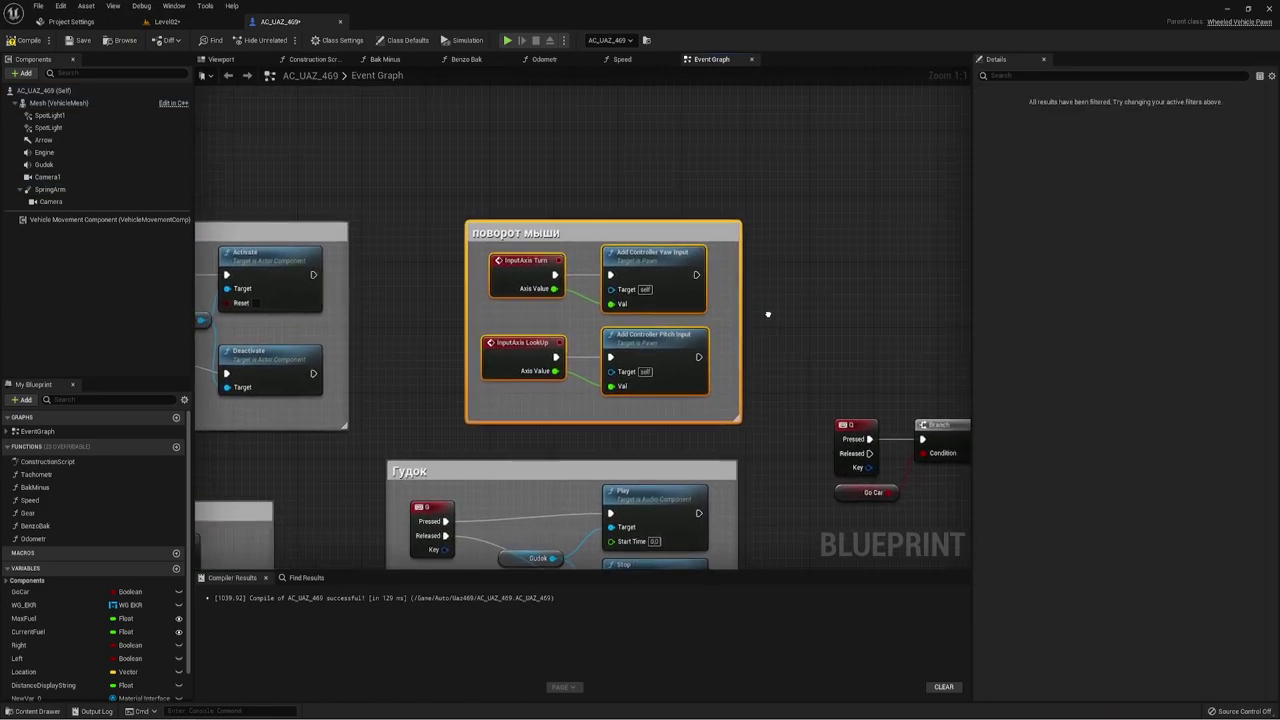
pyautogui.click(755, 309)
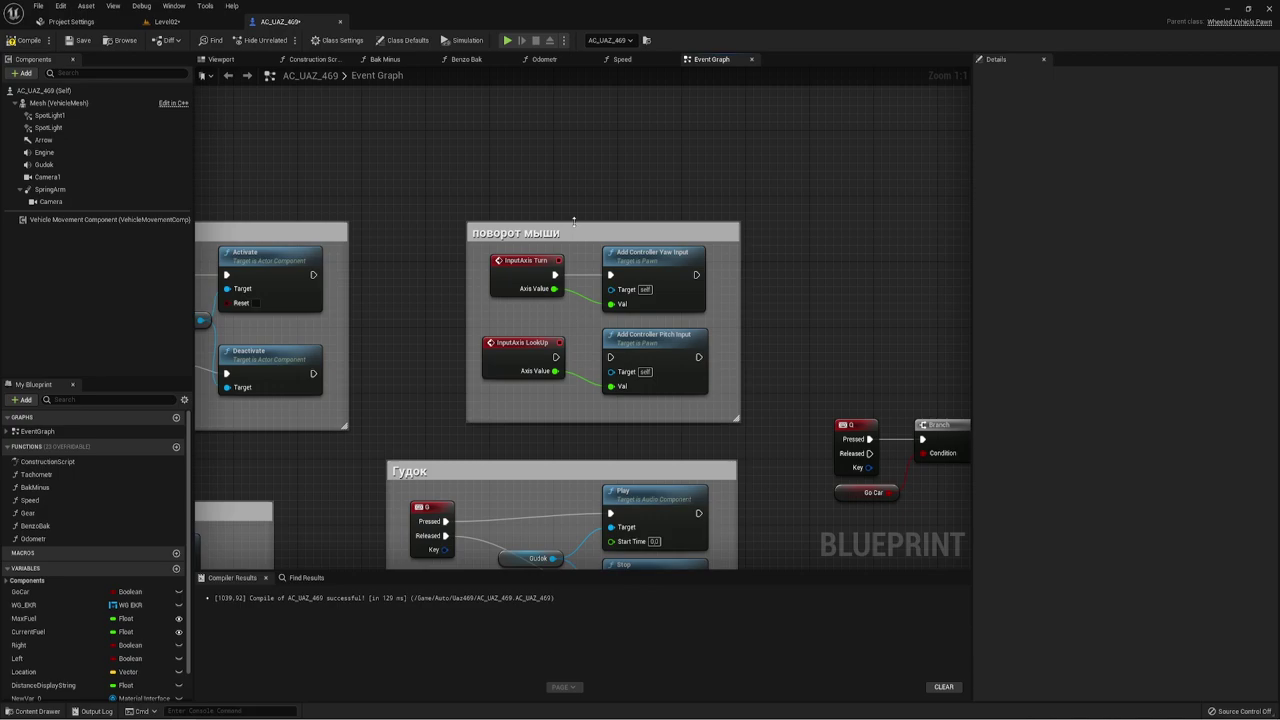
pyautogui.moveTo(574, 221); pyautogui.dragTo(572, 97)
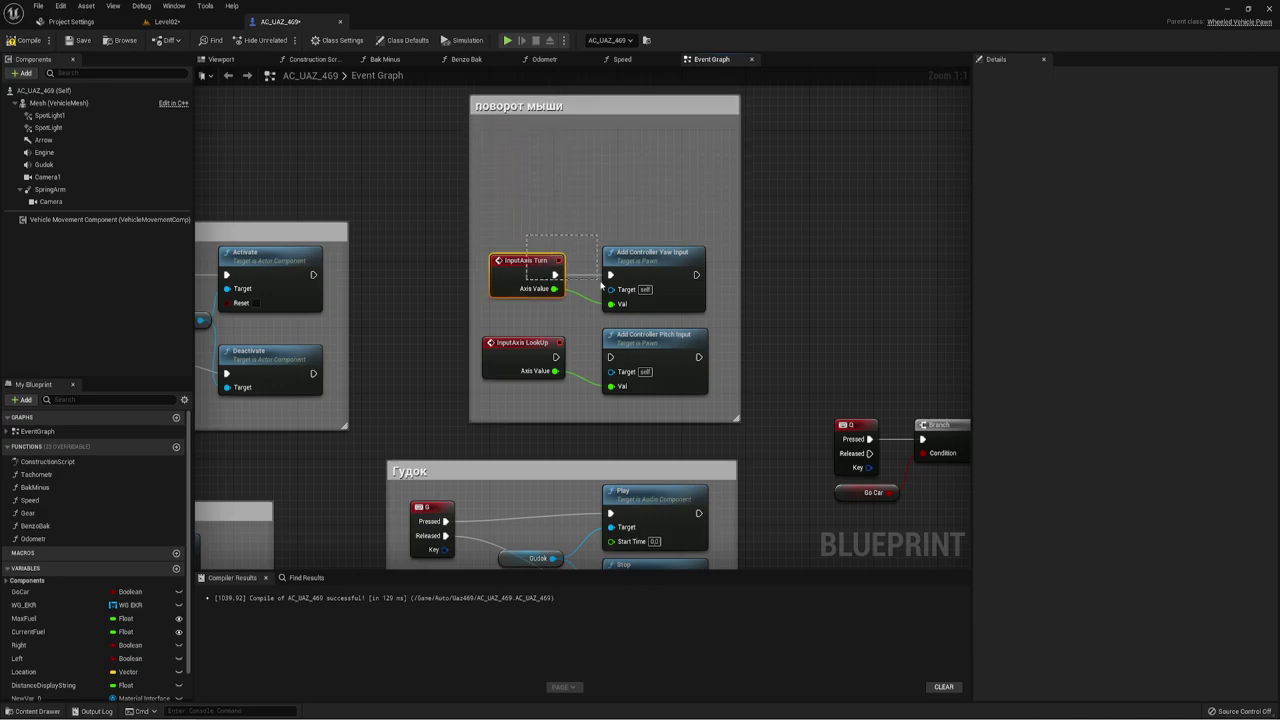
pyautogui.moveTo(600, 285); pyautogui.dragTo(604, 200)
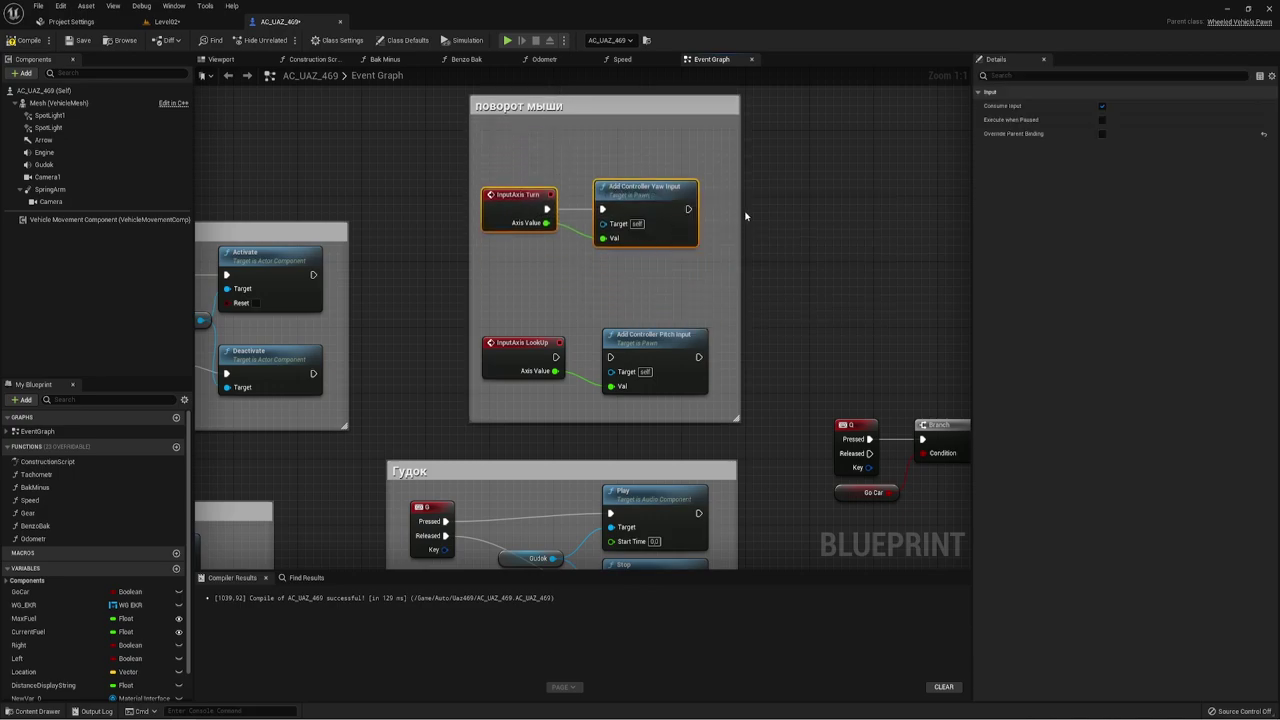
pyautogui.moveTo(740, 206); pyautogui.dragTo(936, 223)
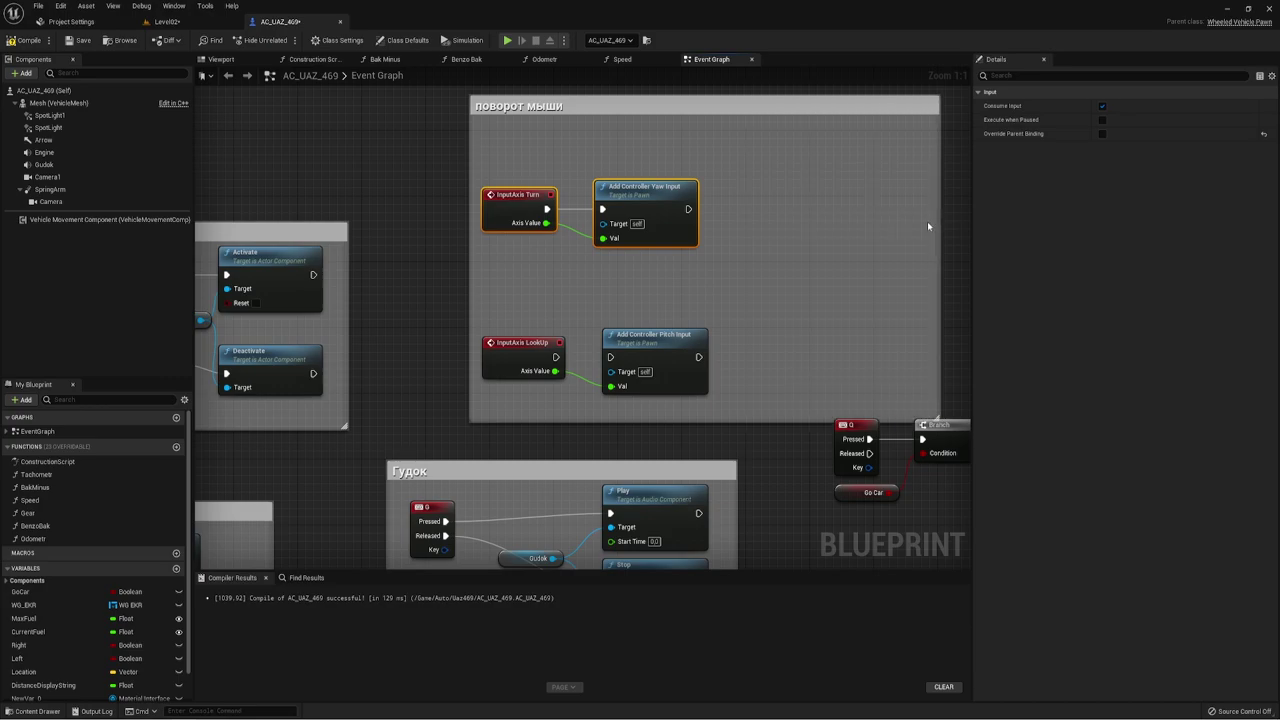
pyautogui.moveTo(797, 140); pyautogui.dragTo(766, 100)
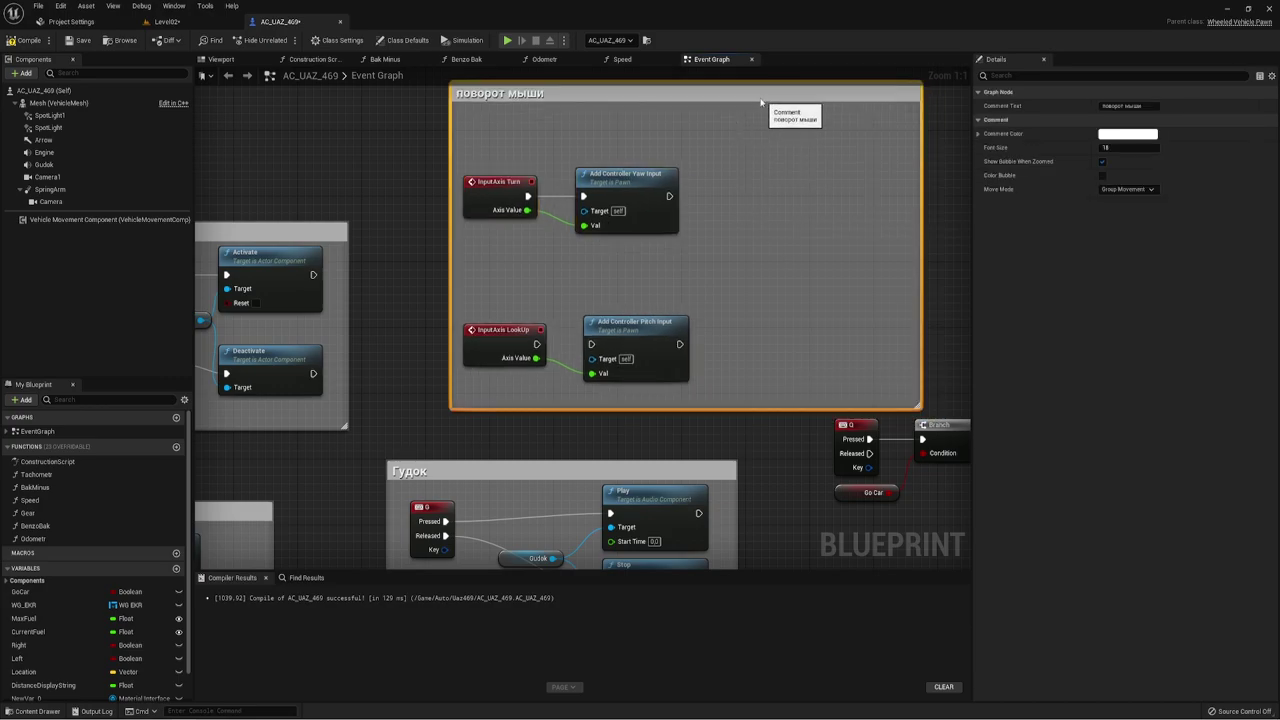
pyautogui.moveTo(766, 100); pyautogui.dragTo(686, 149, button='right')
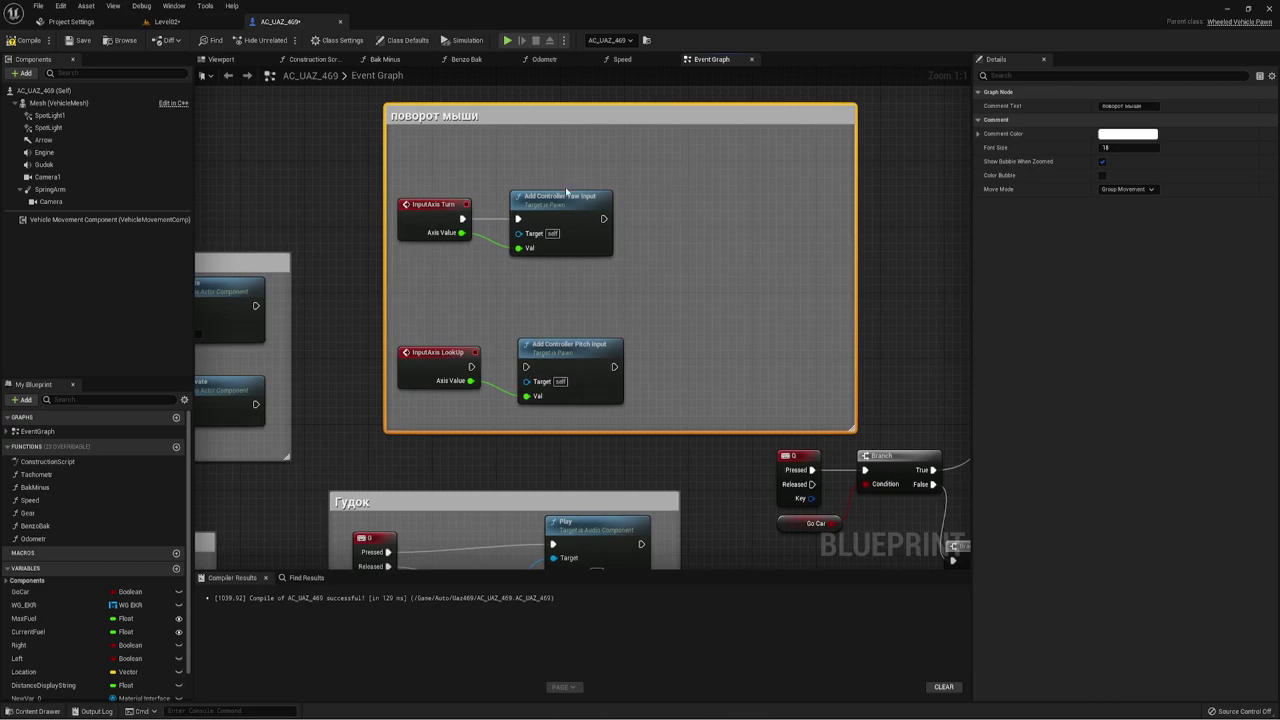
# Break the Turn-to-Yaw execution link and drop a Spring Arm reference into the group
pyautogui.keyDown('alt'); pyautogui.click(462, 218); pyautogui.keyUp('alt')
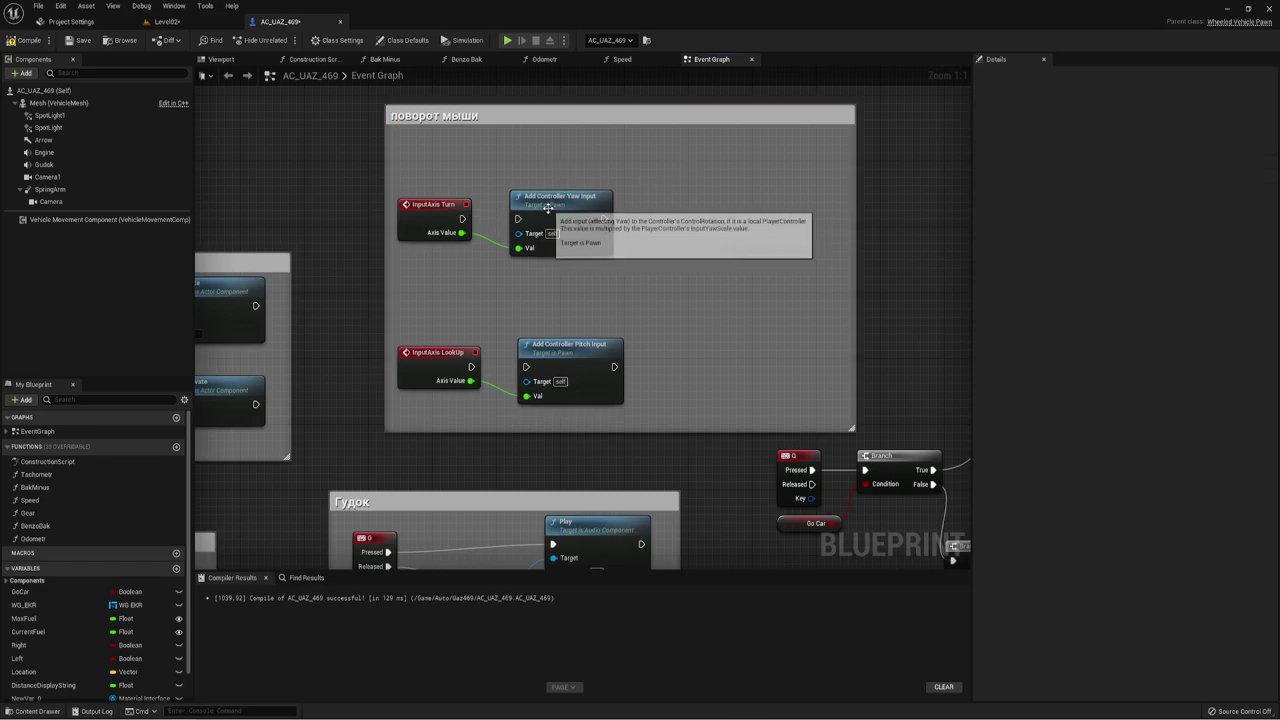
pyautogui.moveTo(553, 225); pyautogui.dragTo(563, 287)
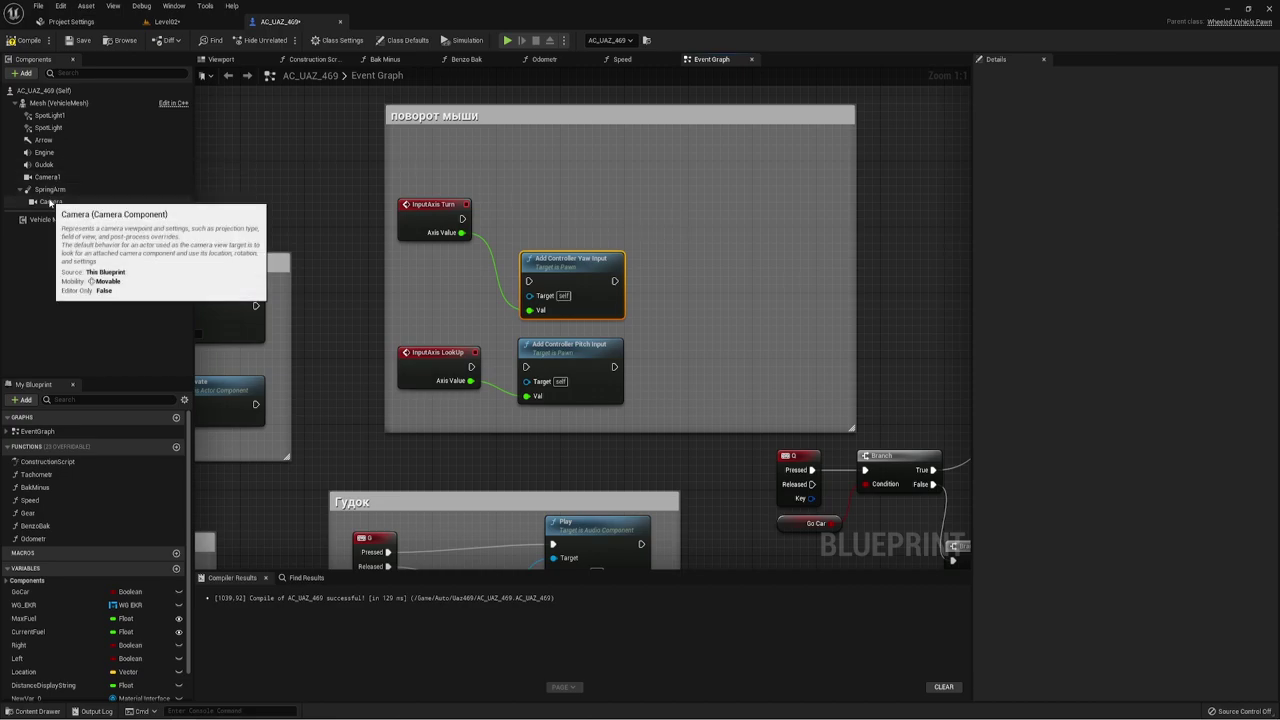
pyautogui.moveTo(52, 191)
pyautogui.mouseDown()
pyautogui.moveTo(600, 188)
pyautogui.moveTo(690, 160)
pyautogui.mouseUp()
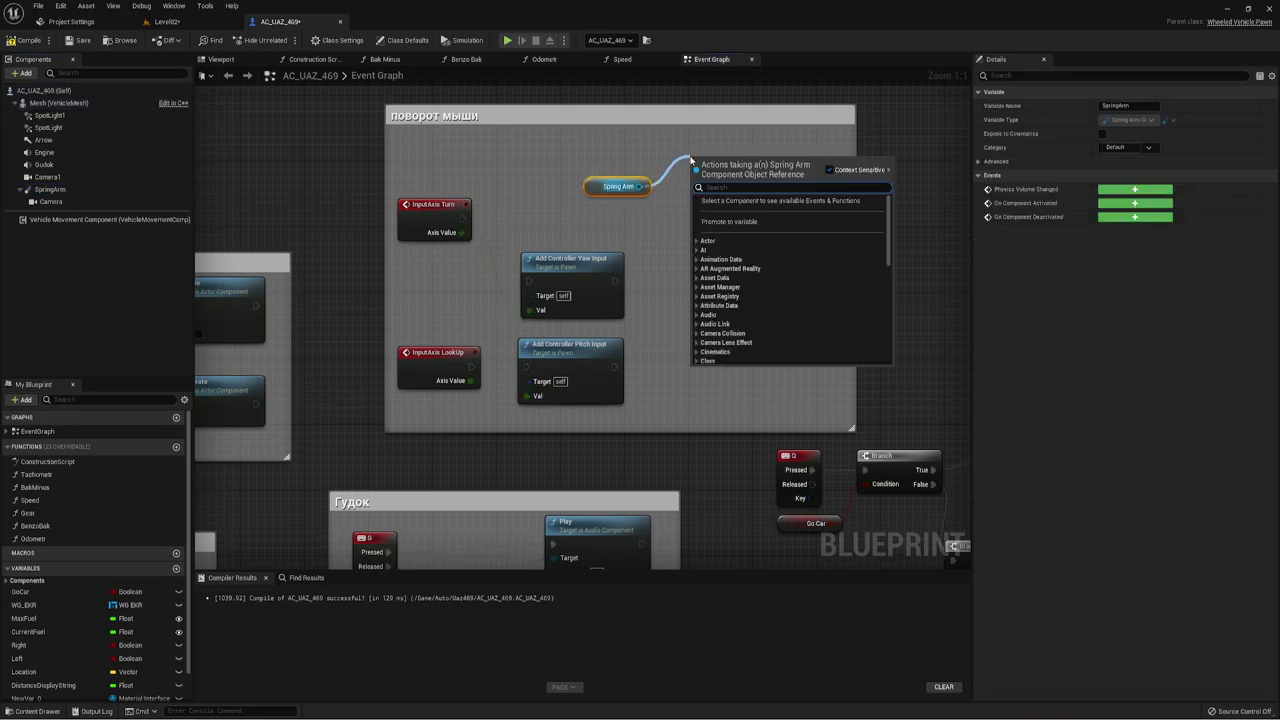
# Add Spring Arm Add Local Rotation, split Delta Rotation, and wire Turn's exec and Axis Value to Yaw
pyautogui.write('add')
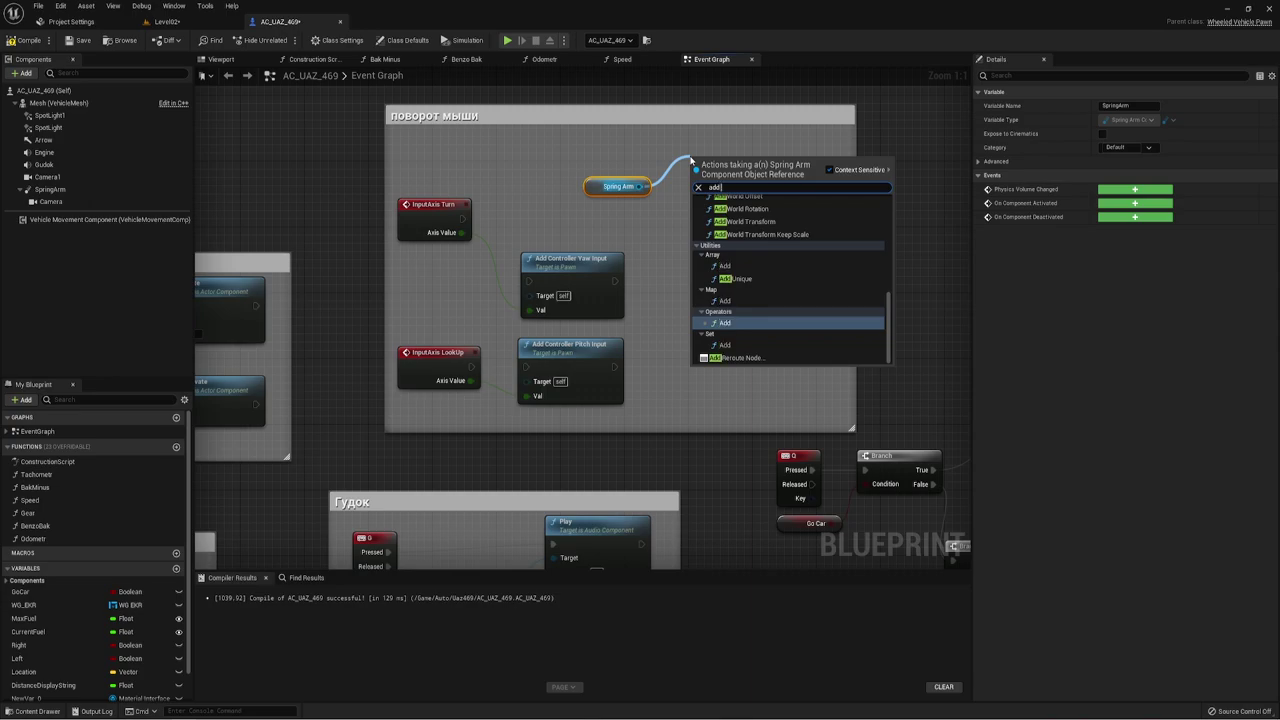
pyautogui.write(' loca')
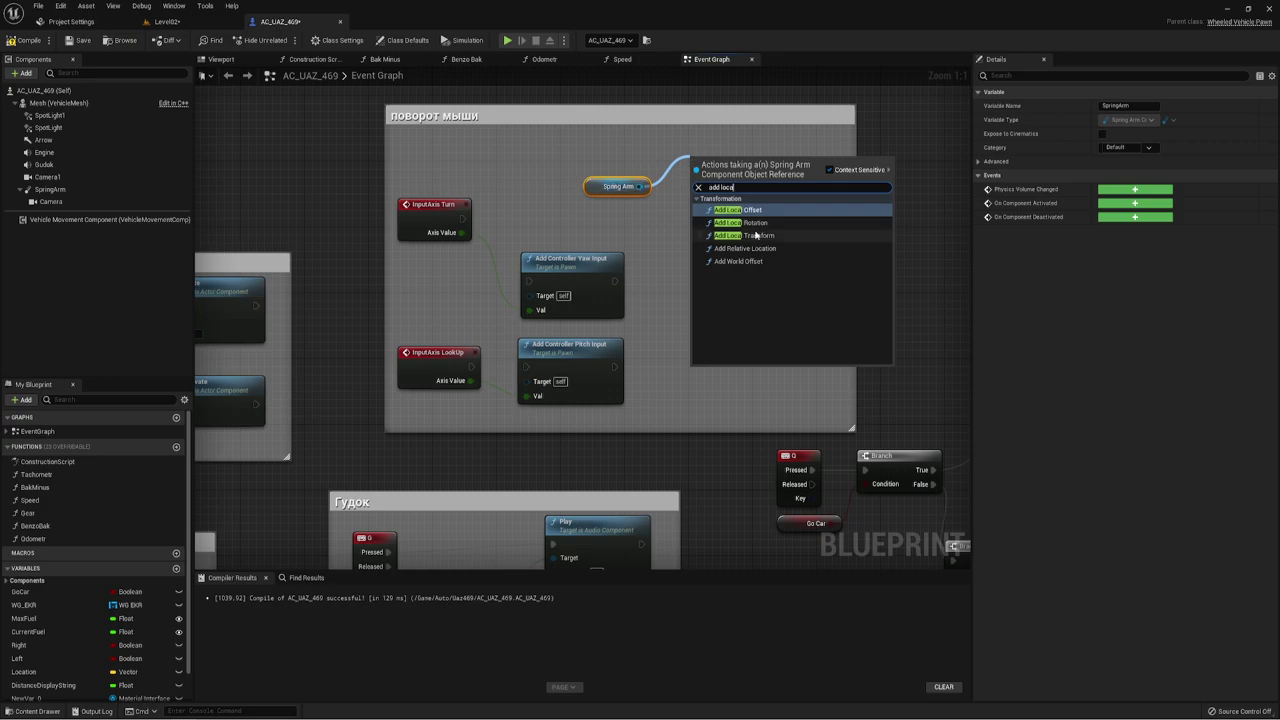
pyautogui.click(742, 222)
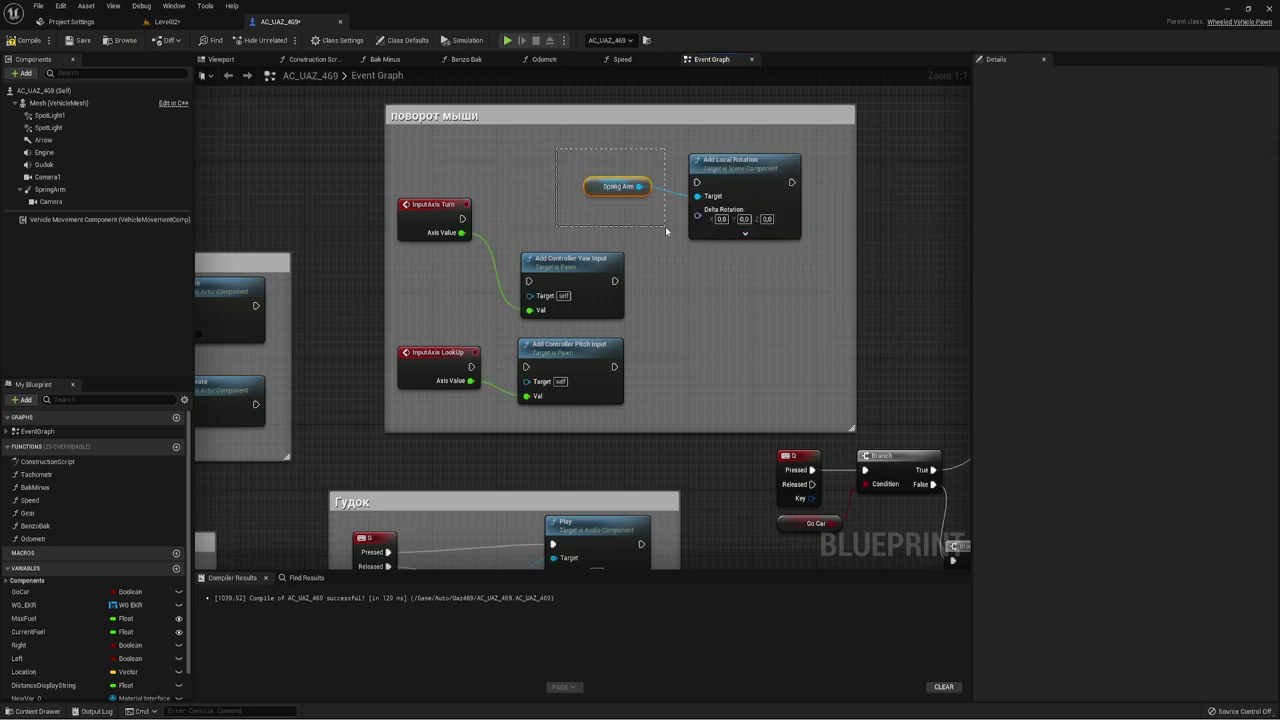
pyautogui.moveTo(667, 231); pyautogui.dragTo(667, 231)
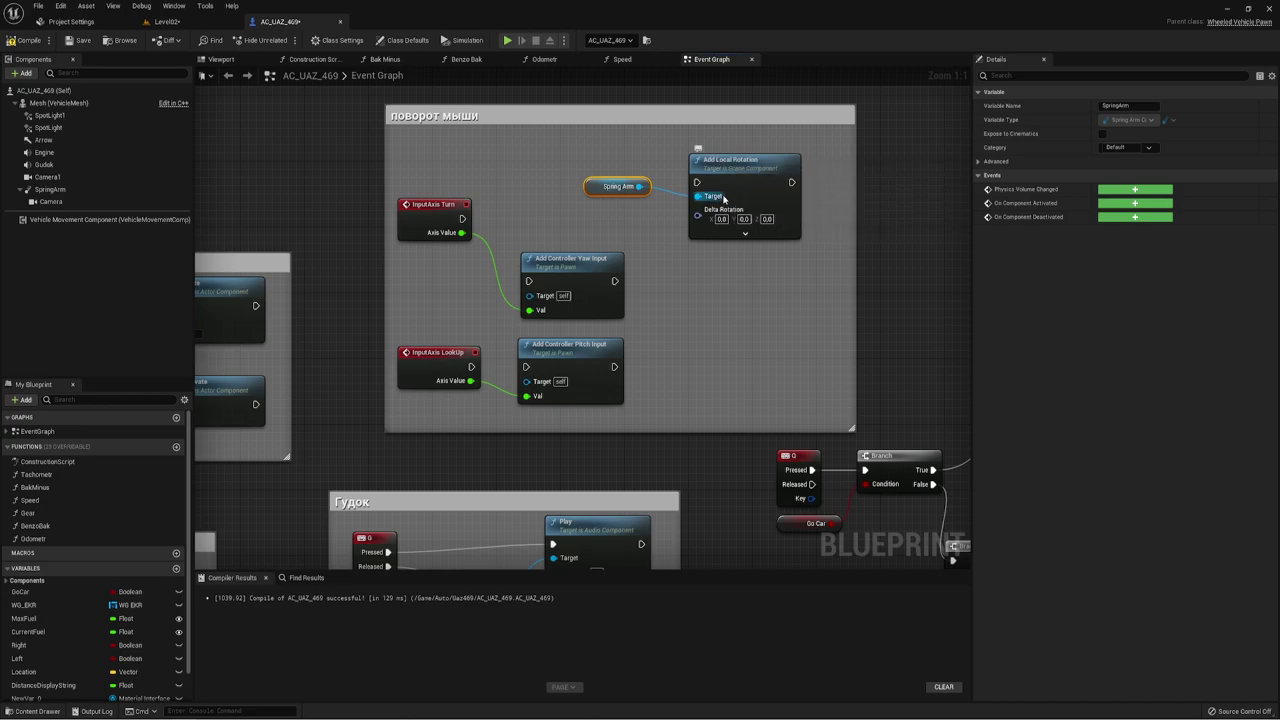
pyautogui.rightClick(698, 216)
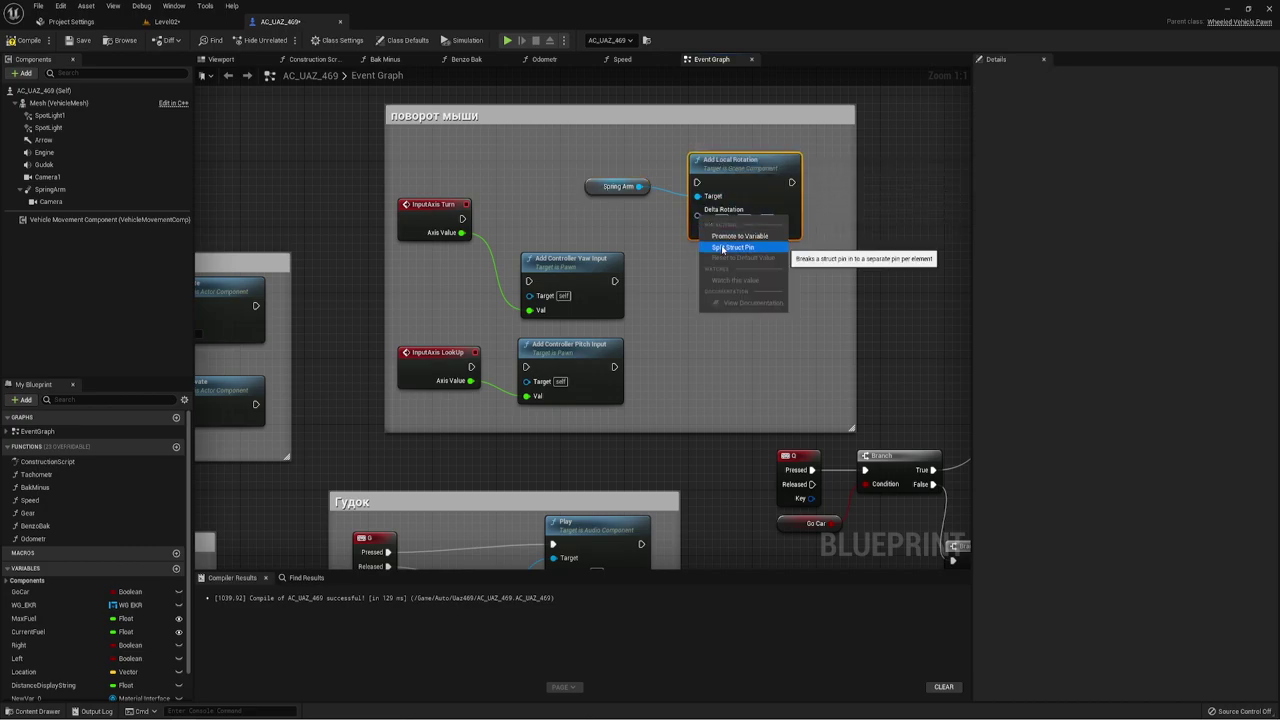
pyautogui.click(735, 246)
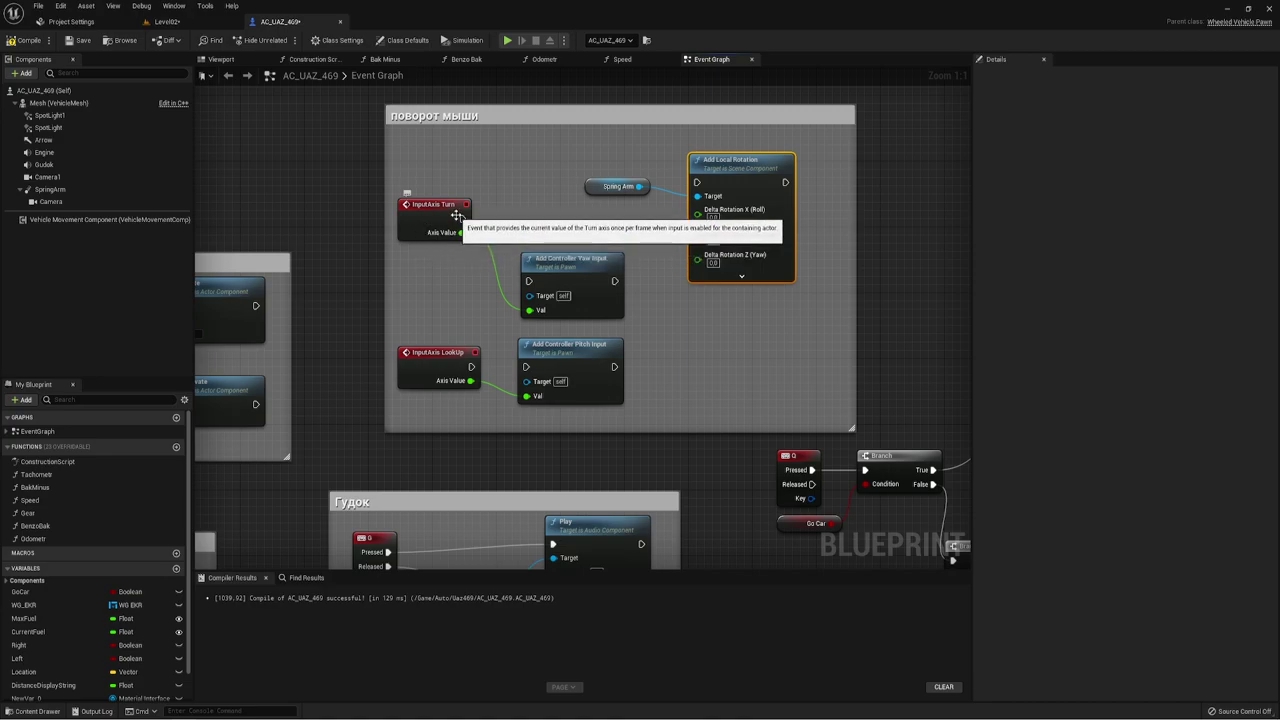
pyautogui.moveTo(461, 232); pyautogui.dragTo(697, 254)
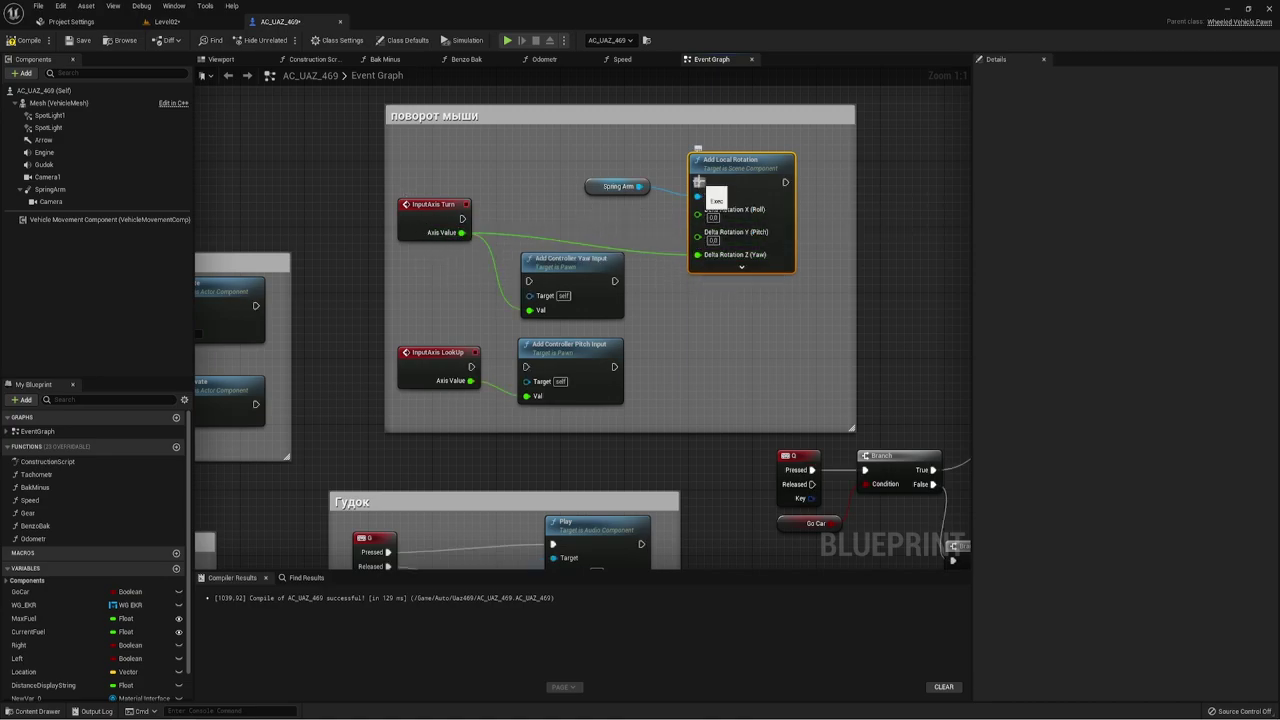
pyautogui.moveTo(698, 182); pyautogui.dragTo(463, 218)
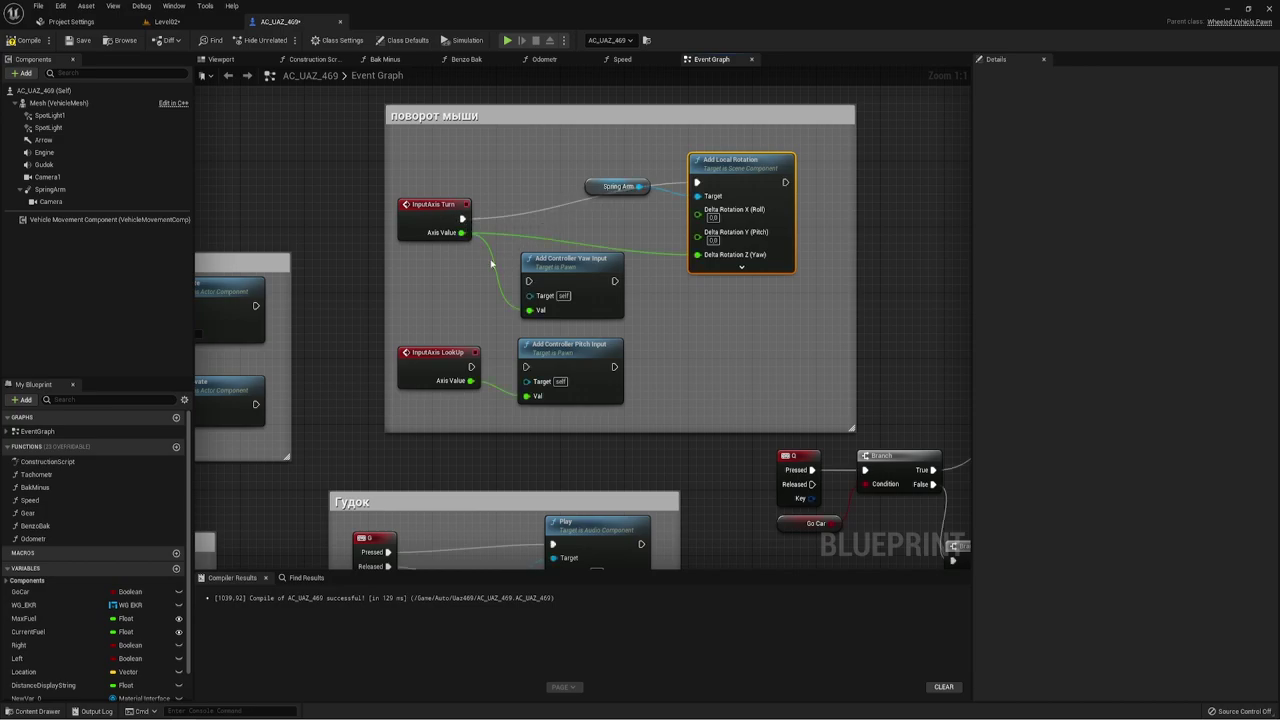
# Recompile the blueprint, then play-test the UAZ in Level02 and stop the session
pyautogui.click(24, 40)
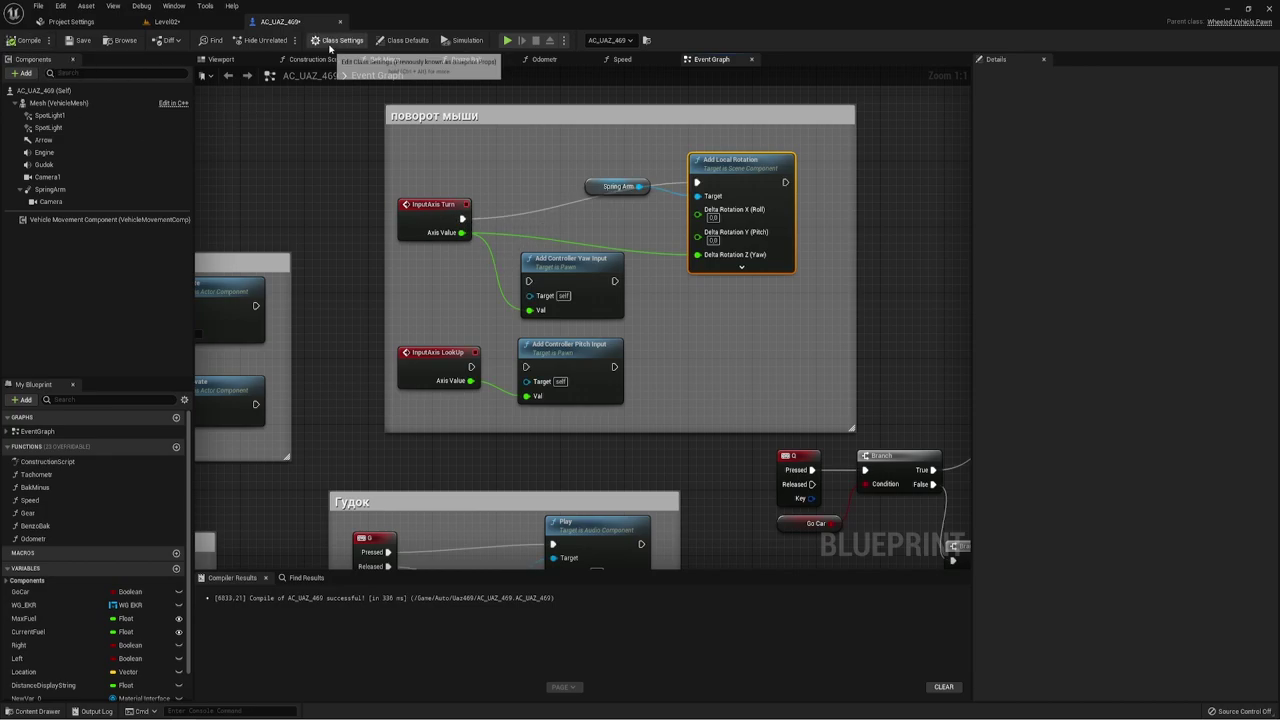
pyautogui.click(179, 25)
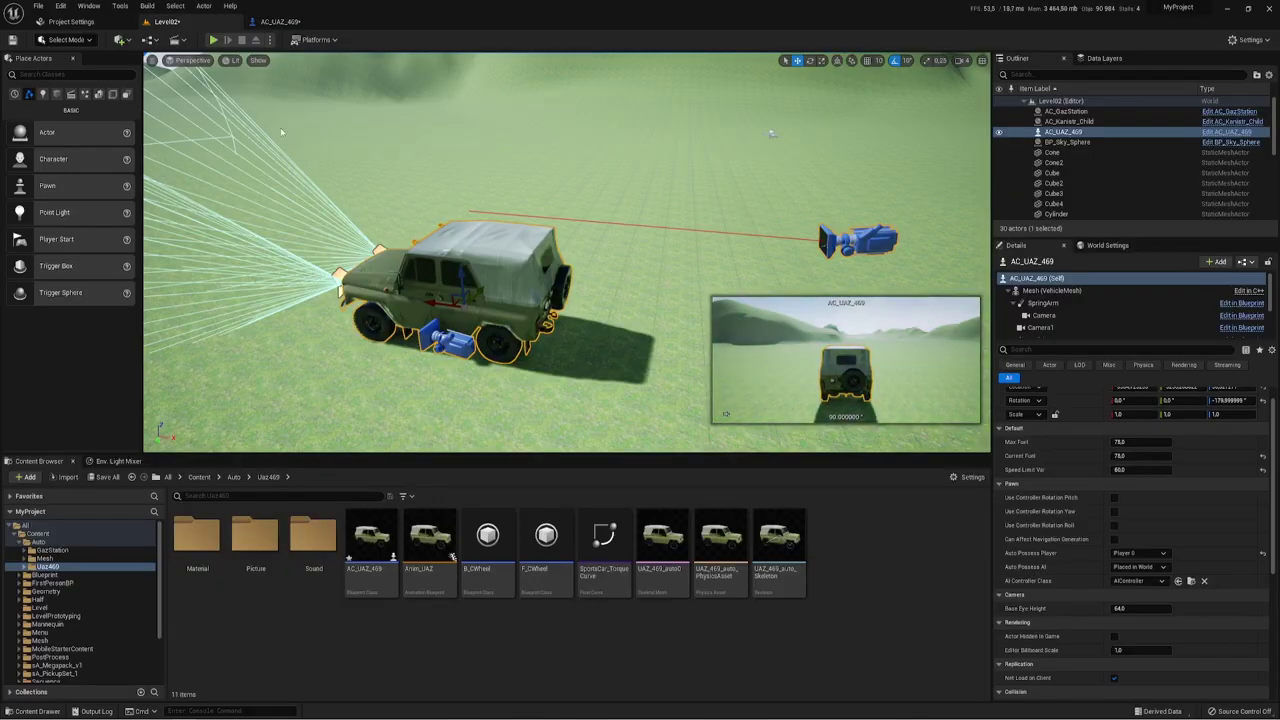
pyautogui.click(213, 40)
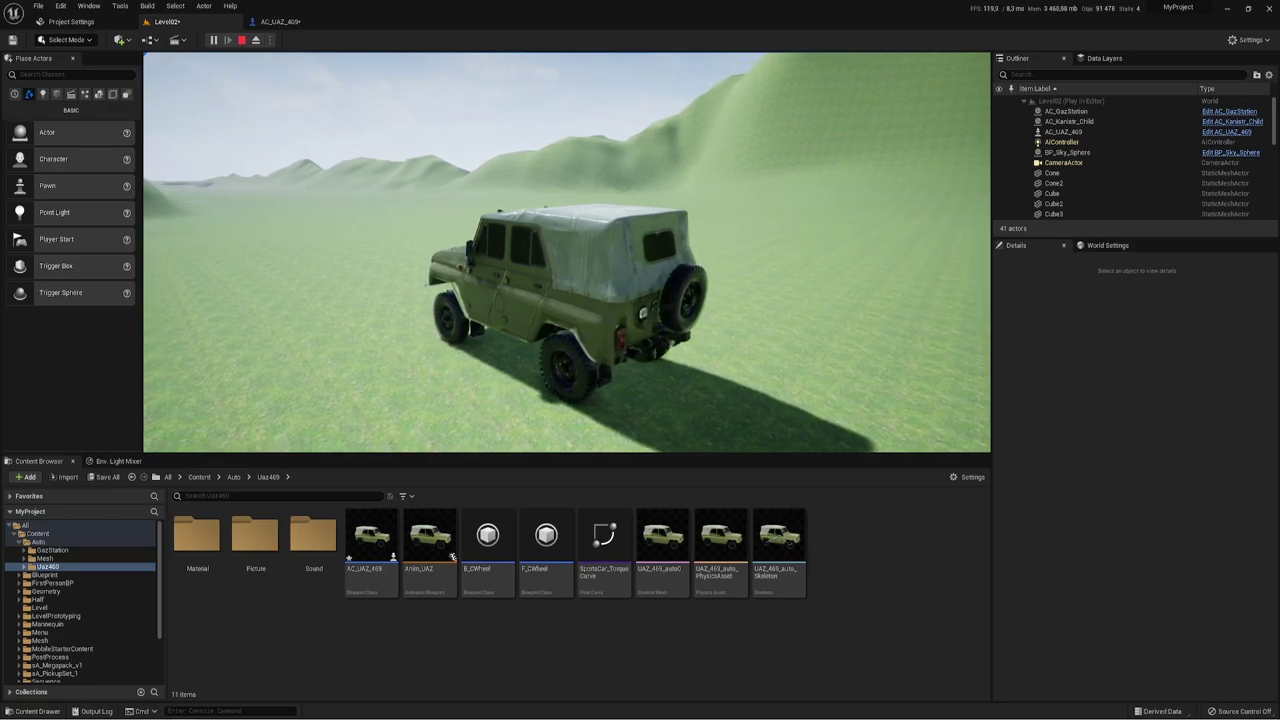
pyautogui.press('Escape')
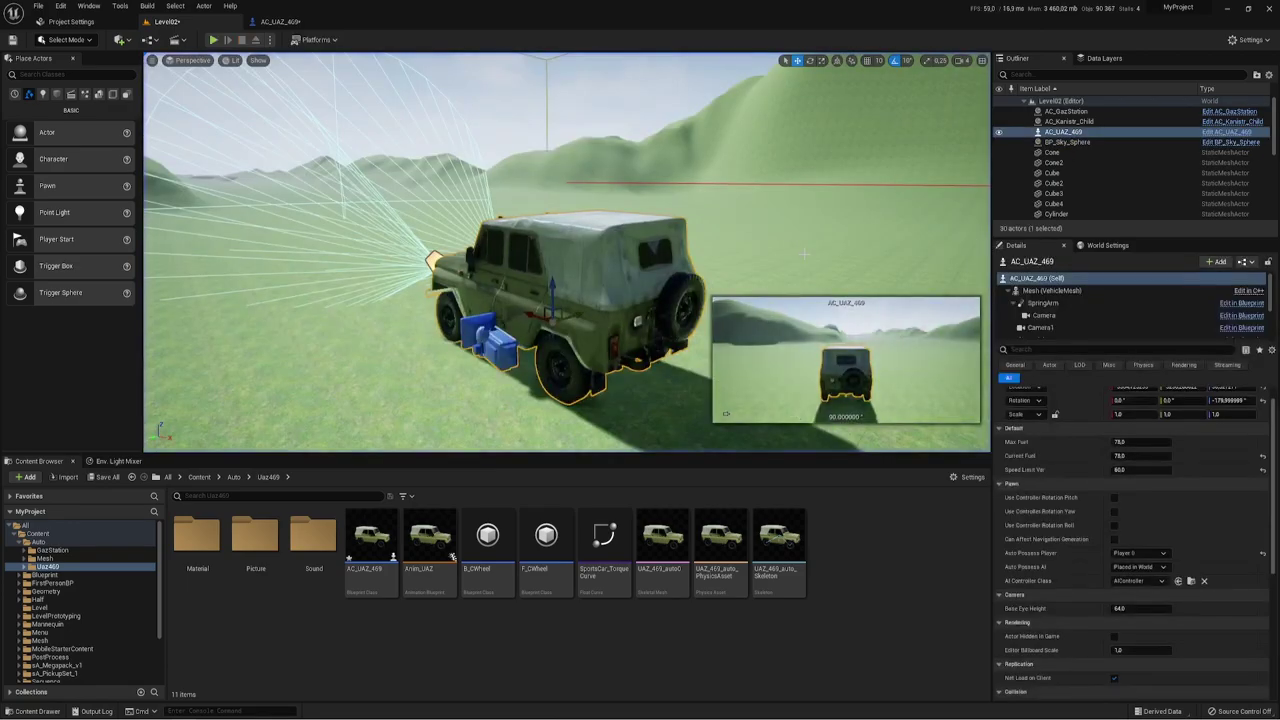
# Back in AC_UAZ_469, set the Event Tick FInterp To Interp Speed to 10.0 and recompile
pyautogui.click(278, 21)
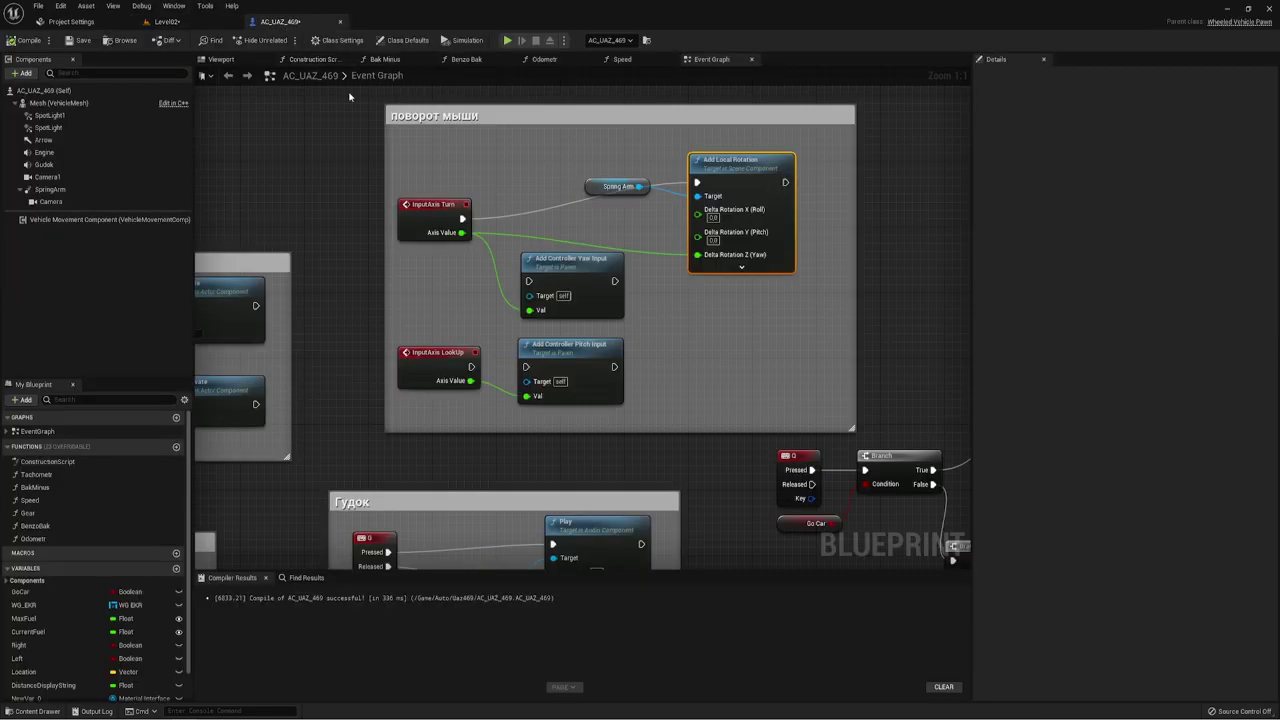
pyautogui.scroll(-4, 617, 350)
pyautogui.scroll(4, 671, 309)
pyautogui.moveTo(634, 354); pyautogui.dragTo(584, 184, button='right')
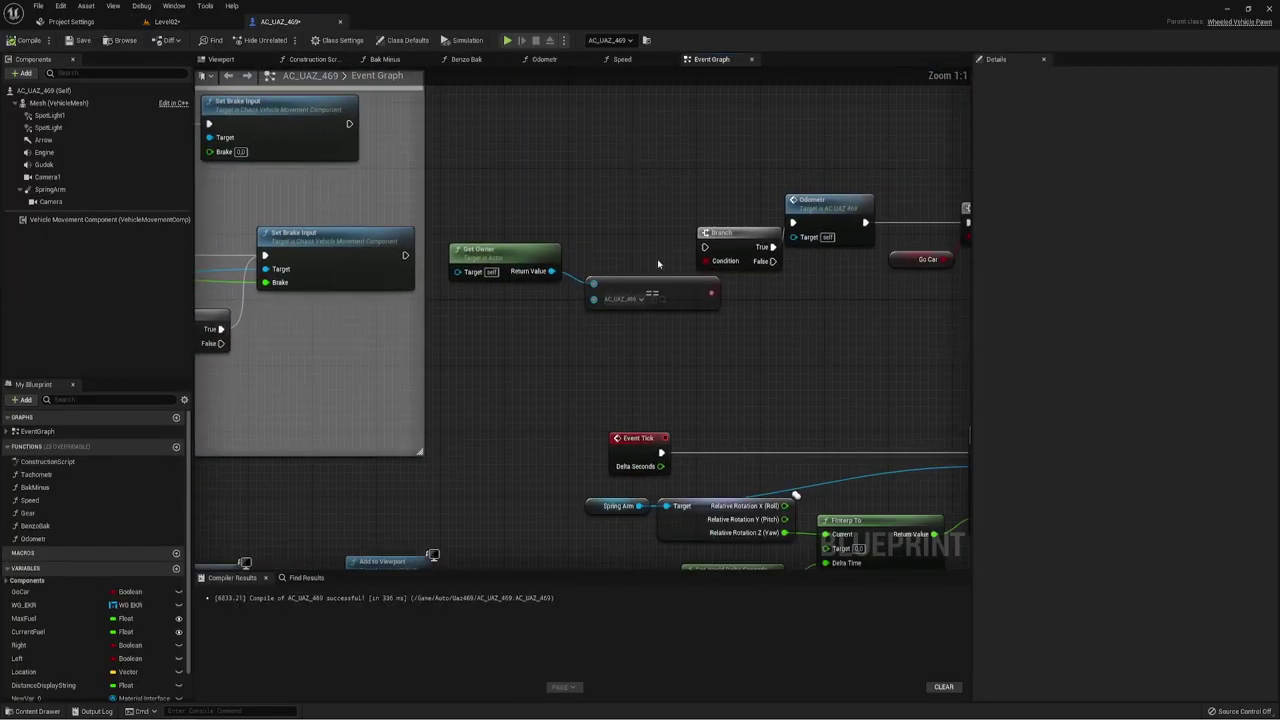
pyautogui.moveTo(786, 374); pyautogui.dragTo(633, 335, button='right')
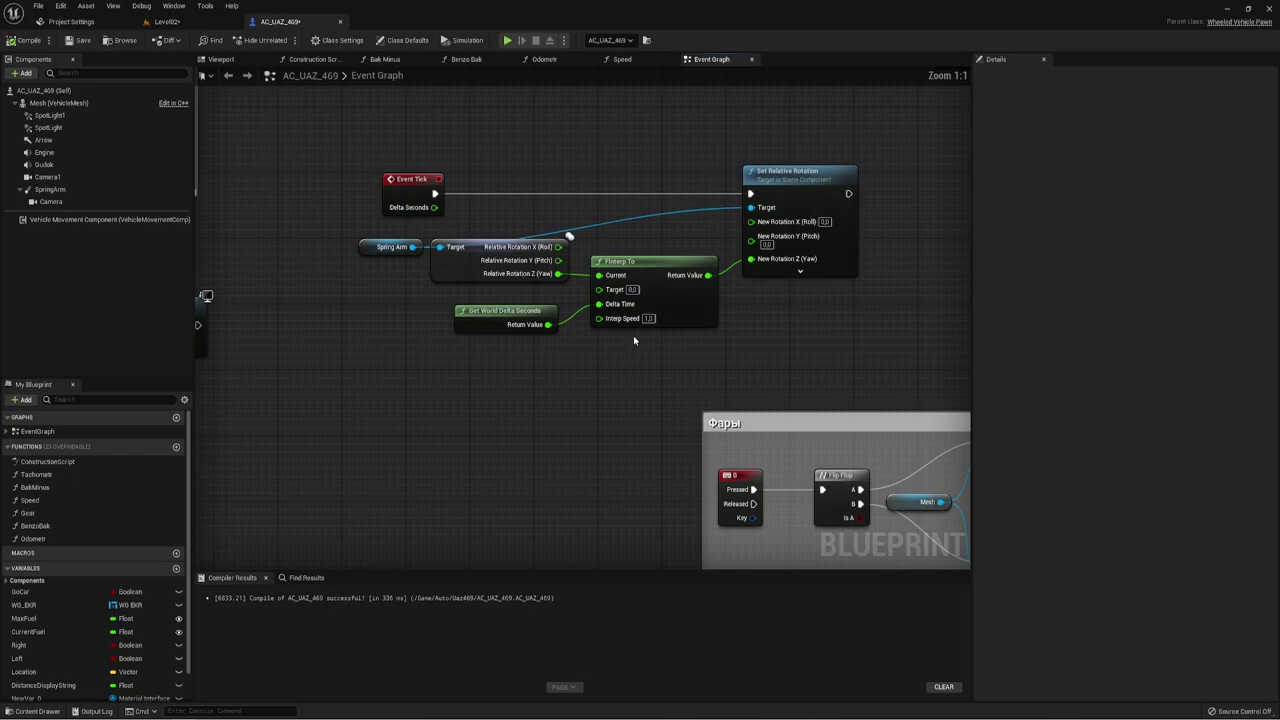
pyautogui.click(648, 318)
pyautogui.write('10')
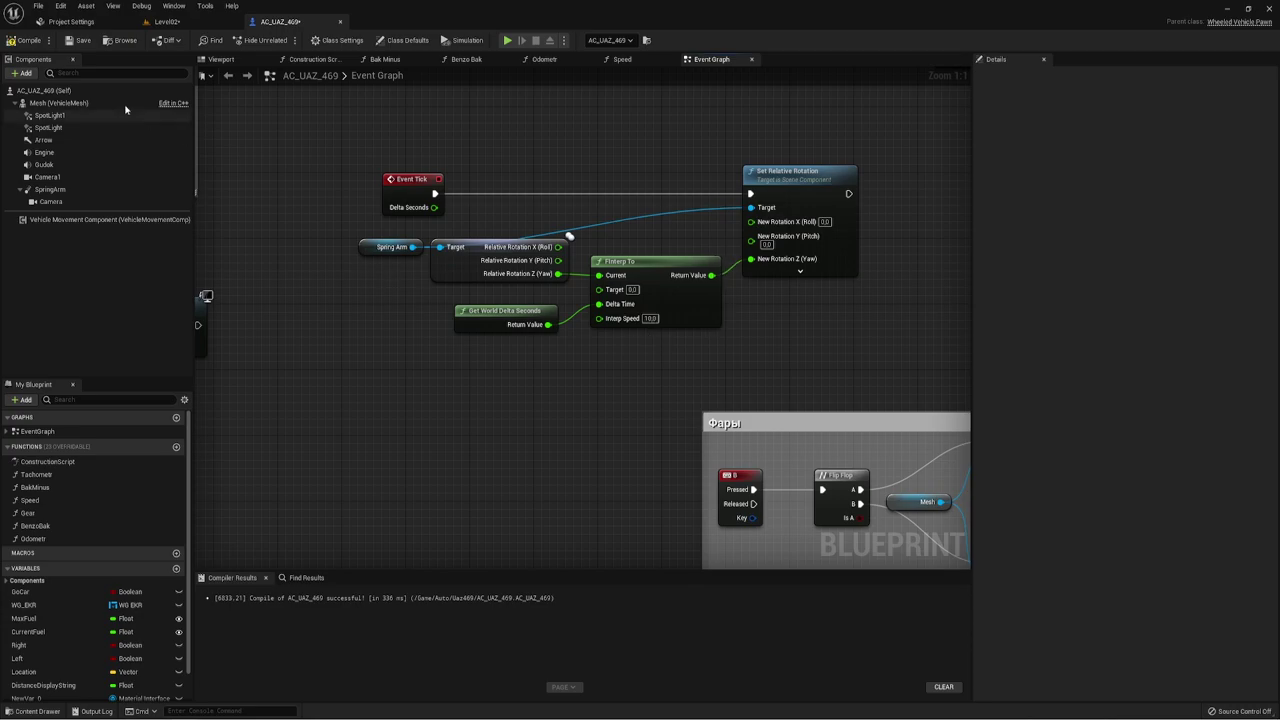
pyautogui.click(28, 40)
pyautogui.click(388, 77)
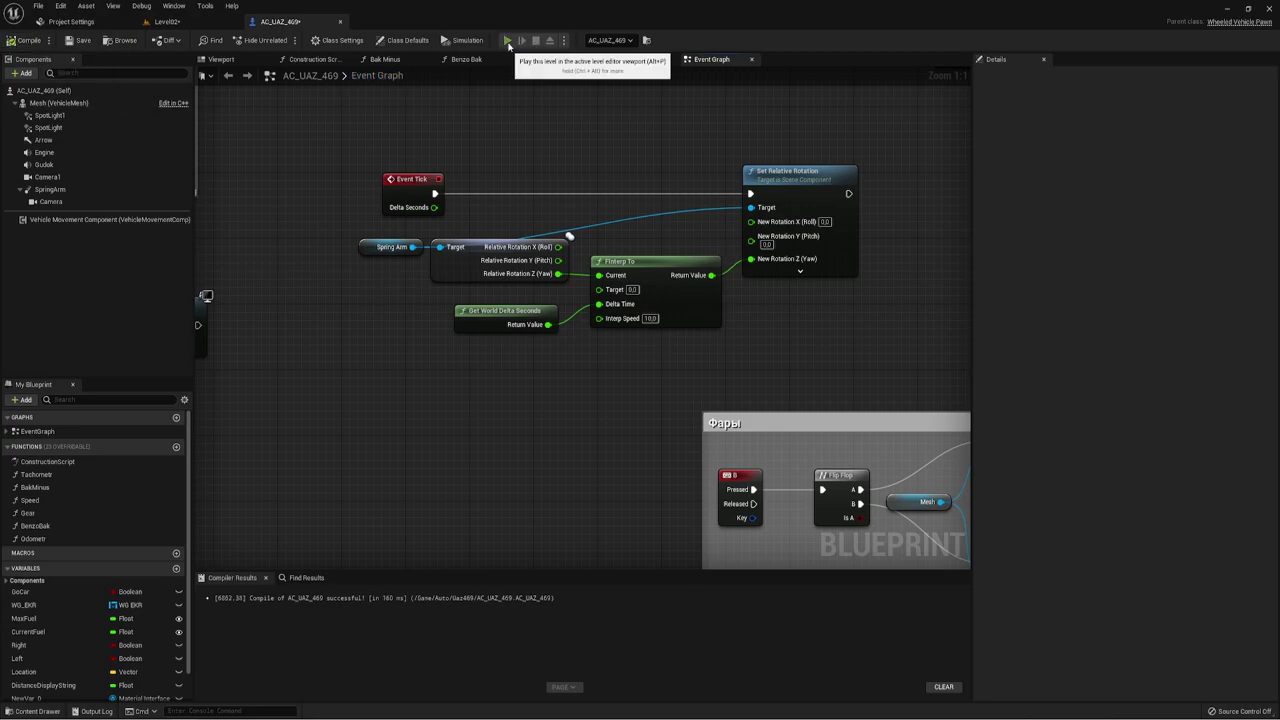
pyautogui.click(507, 40)
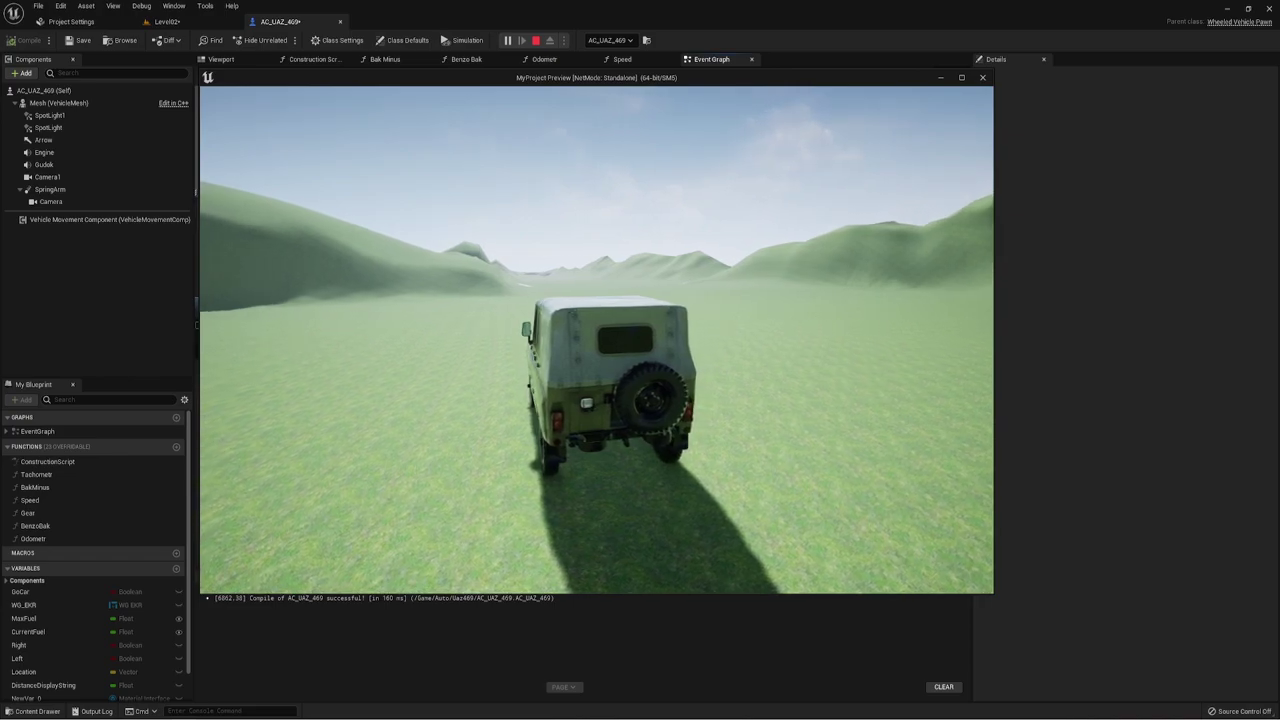
pyautogui.press('Escape')
pyautogui.moveTo(437, 185); pyautogui.dragTo(518, 225, button='right')
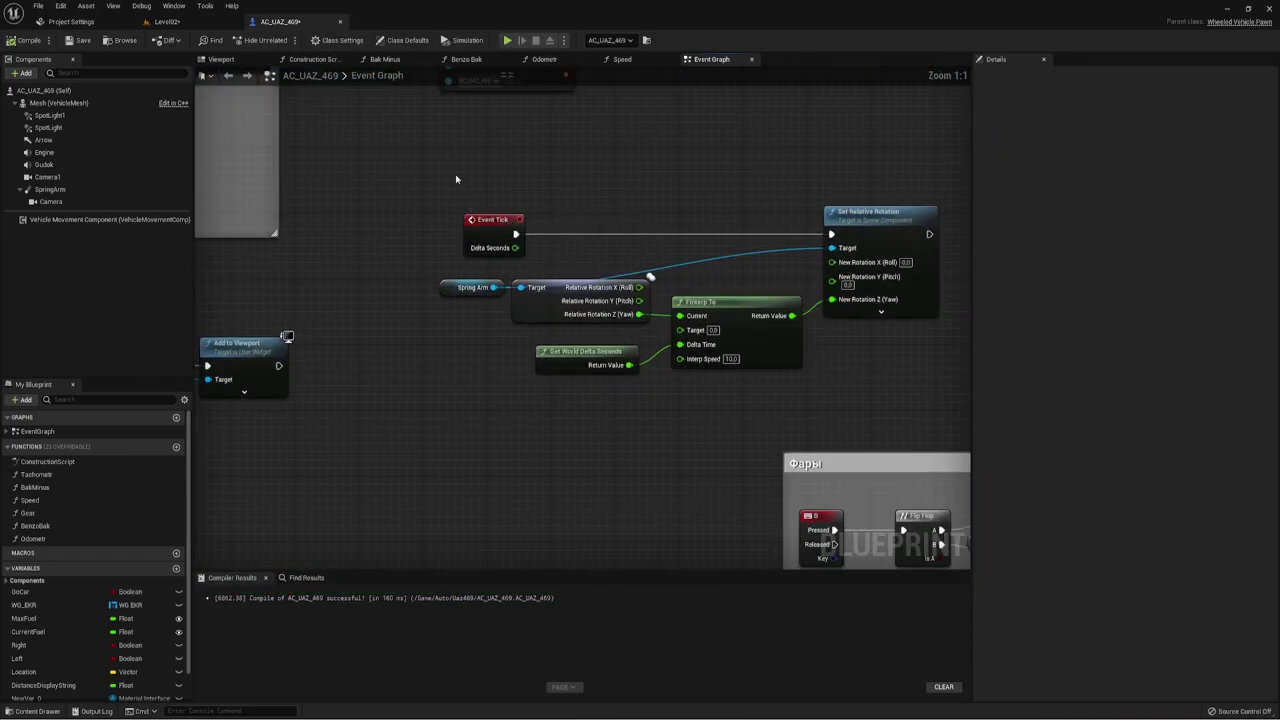
# Set the Class Defaults Actor Tick Interval to 0.0 and recompile AC_UAZ_469
pyautogui.moveTo(414, 127); pyautogui.dragTo(572, 270)
pyautogui.click(384, 39)
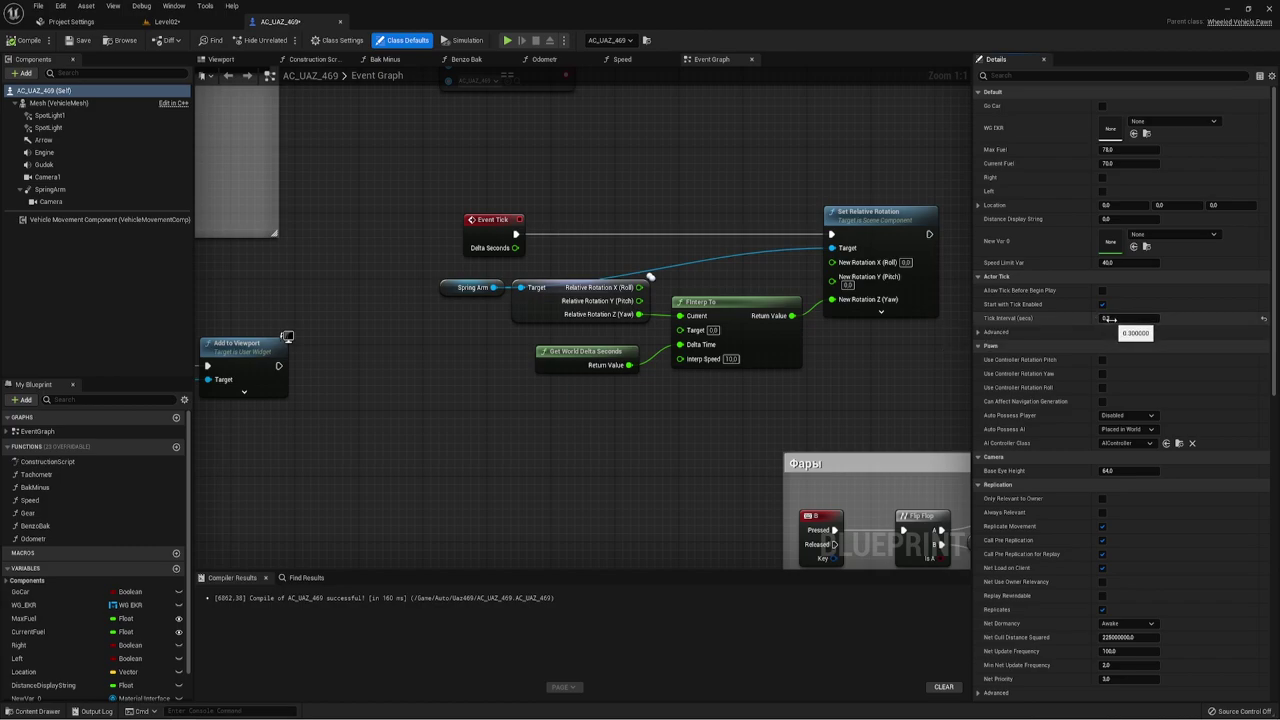
pyautogui.moveTo(860, 90)
pyautogui.mouseDown(button='right')
pyautogui.moveTo(910, 258)
pyautogui.moveTo(714, 281)
pyautogui.mouseUp(button='right')
pyautogui.scroll(-1, 910, 258)
pyautogui.moveTo(379, 398); pyautogui.dragTo(611, 195, button='right')
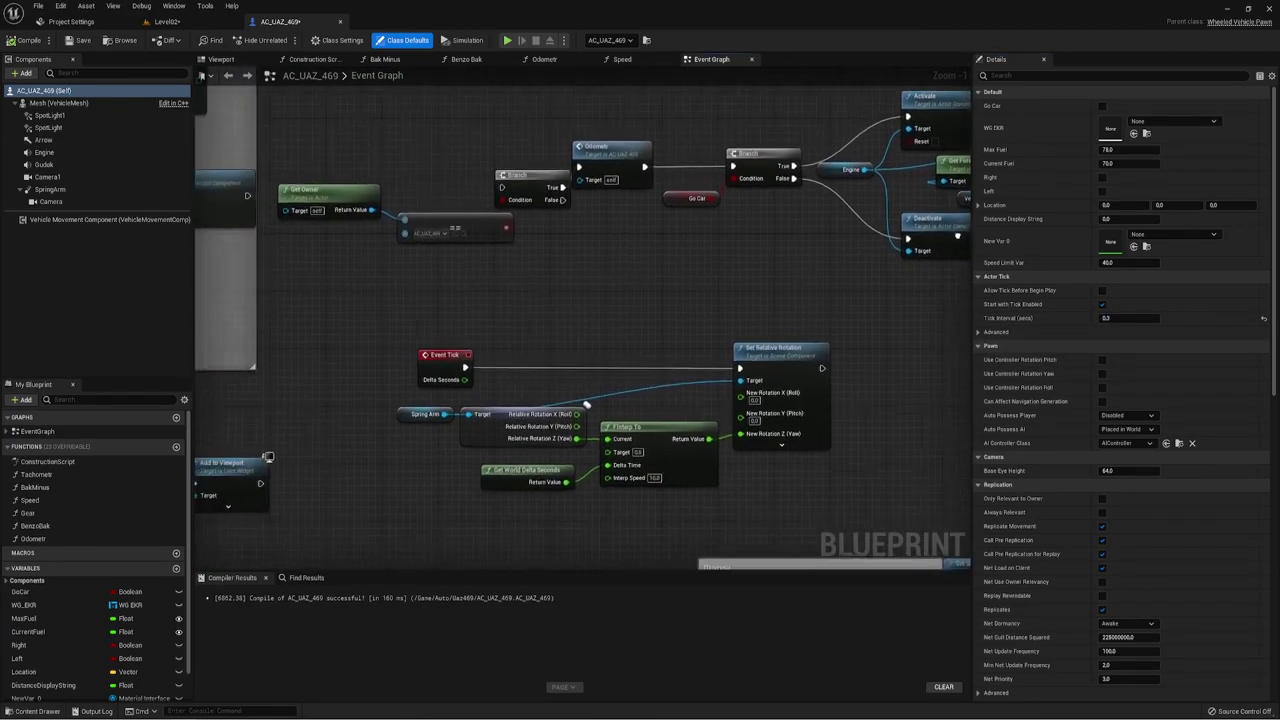
pyautogui.scroll(1, 611, 195)
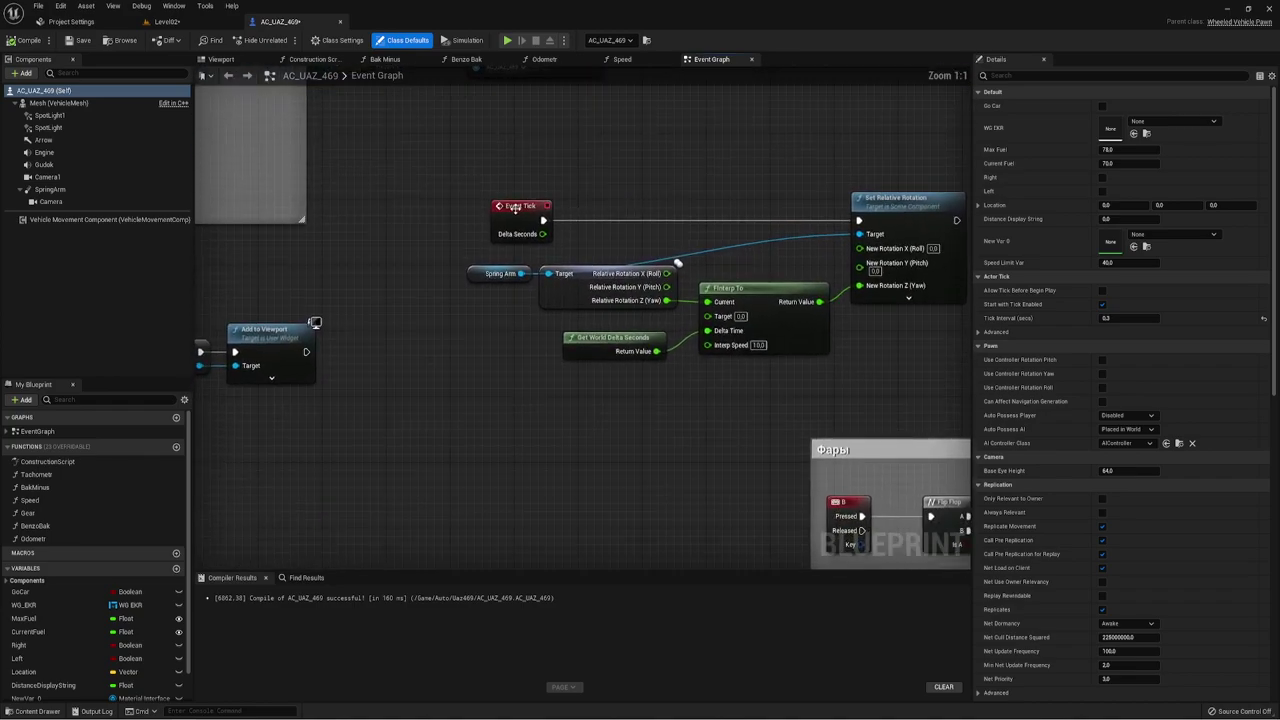
pyautogui.moveTo(515, 207); pyautogui.dragTo(491, 207)
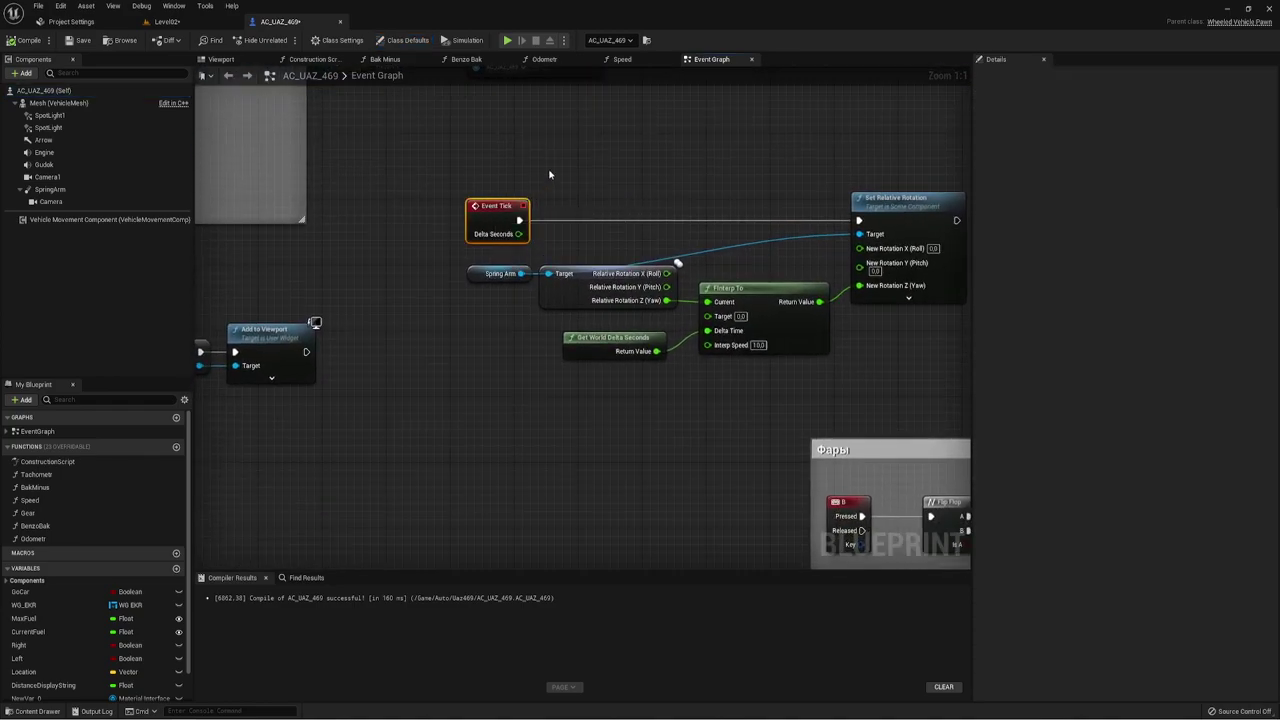
pyautogui.click(391, 40)
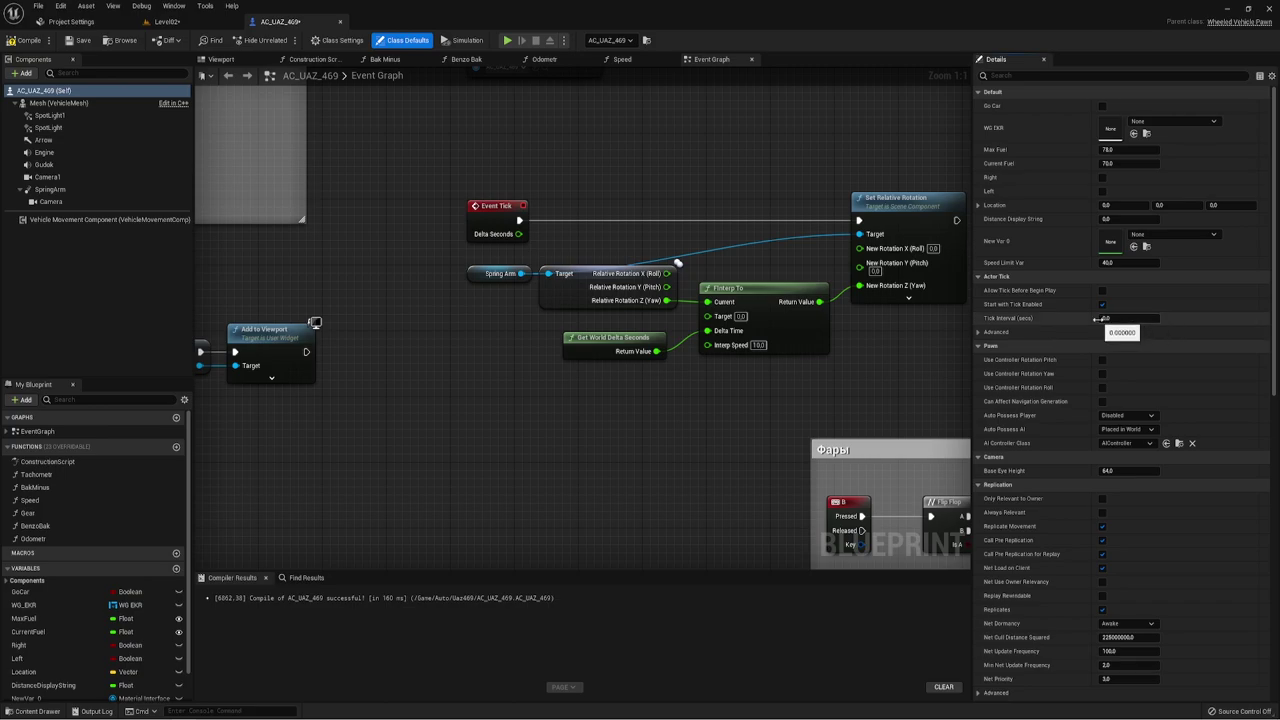
pyautogui.click(58, 62)
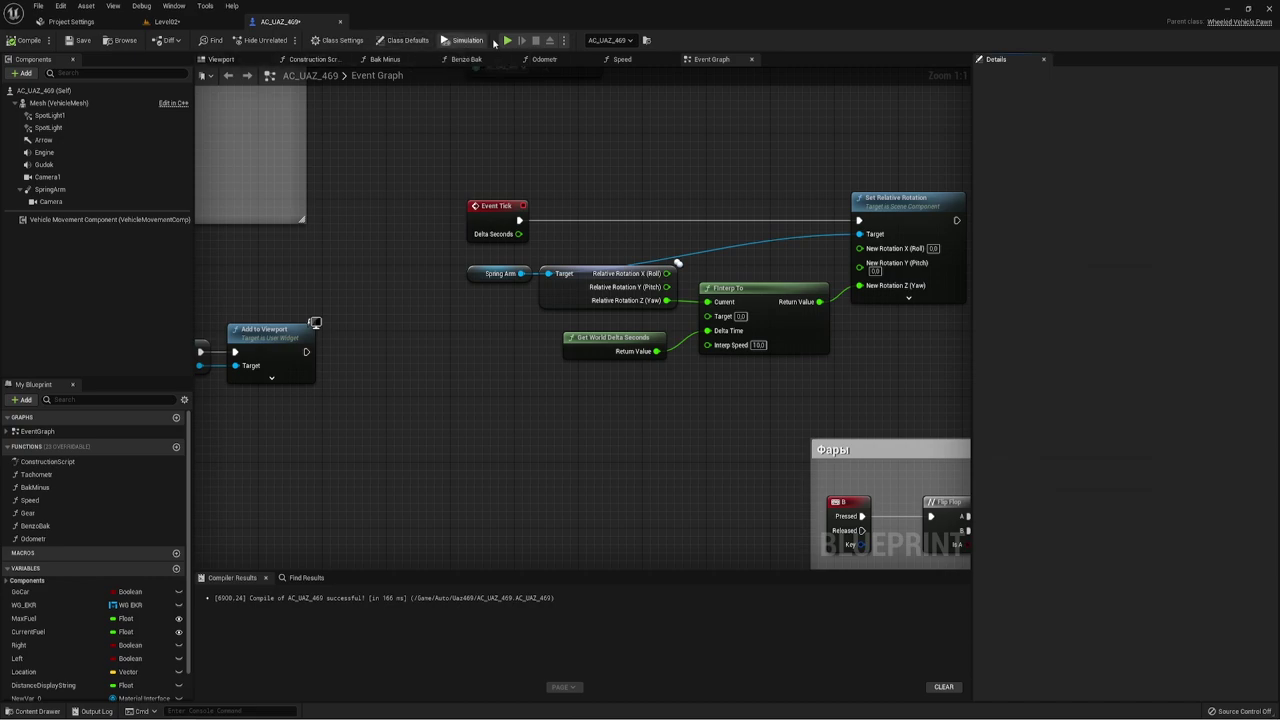
# Run a quick play-test, then edit the FInterp To Interp Speed to 1.0
pyautogui.click(508, 41)
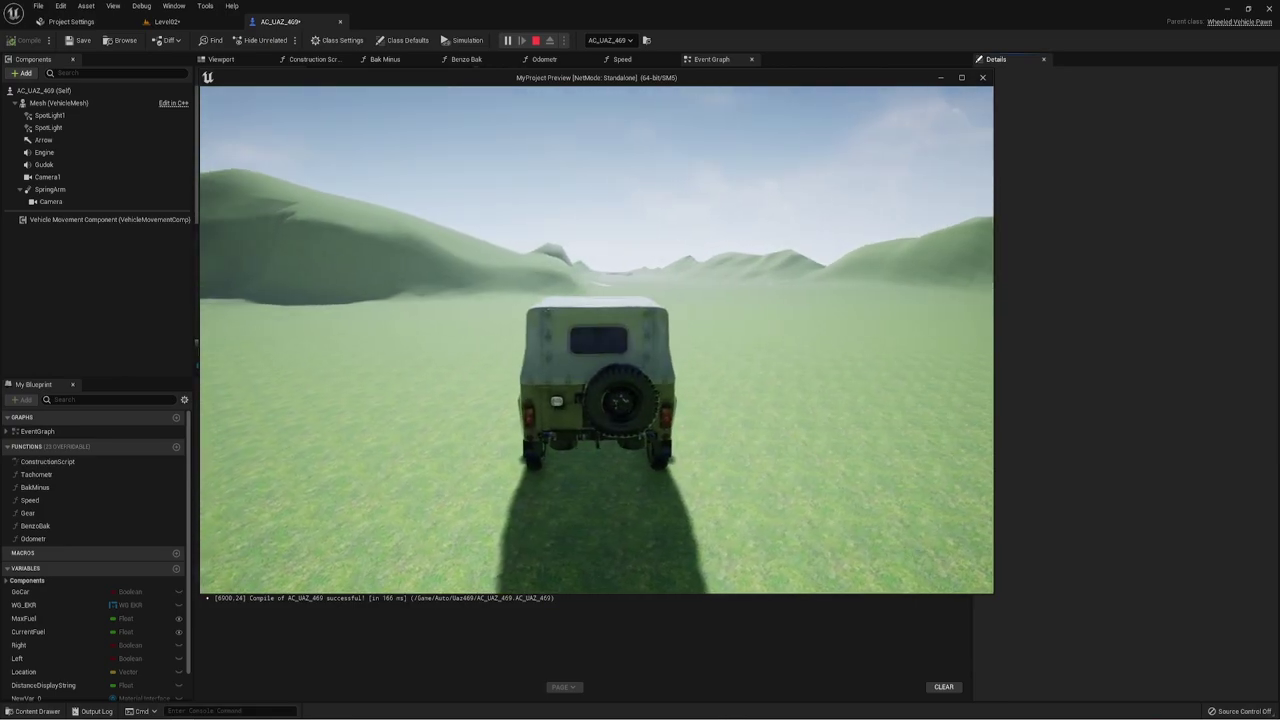
pyautogui.press('Escape')
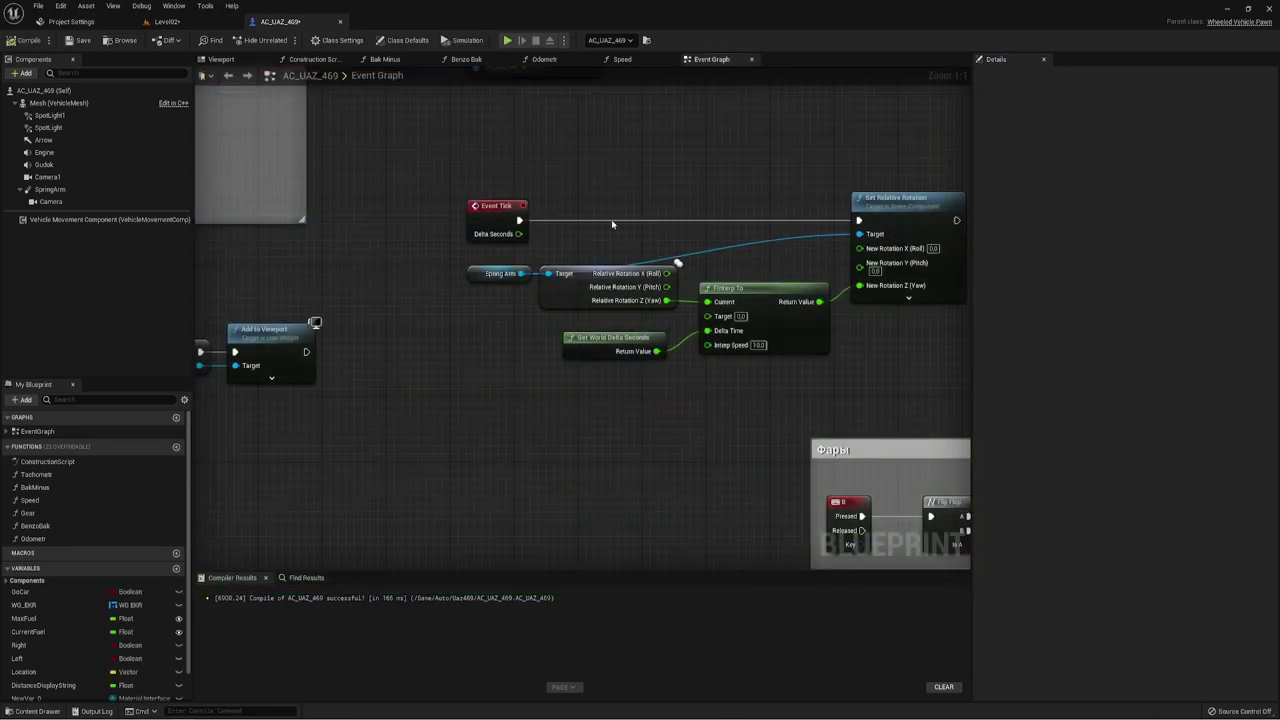
pyautogui.click(762, 346)
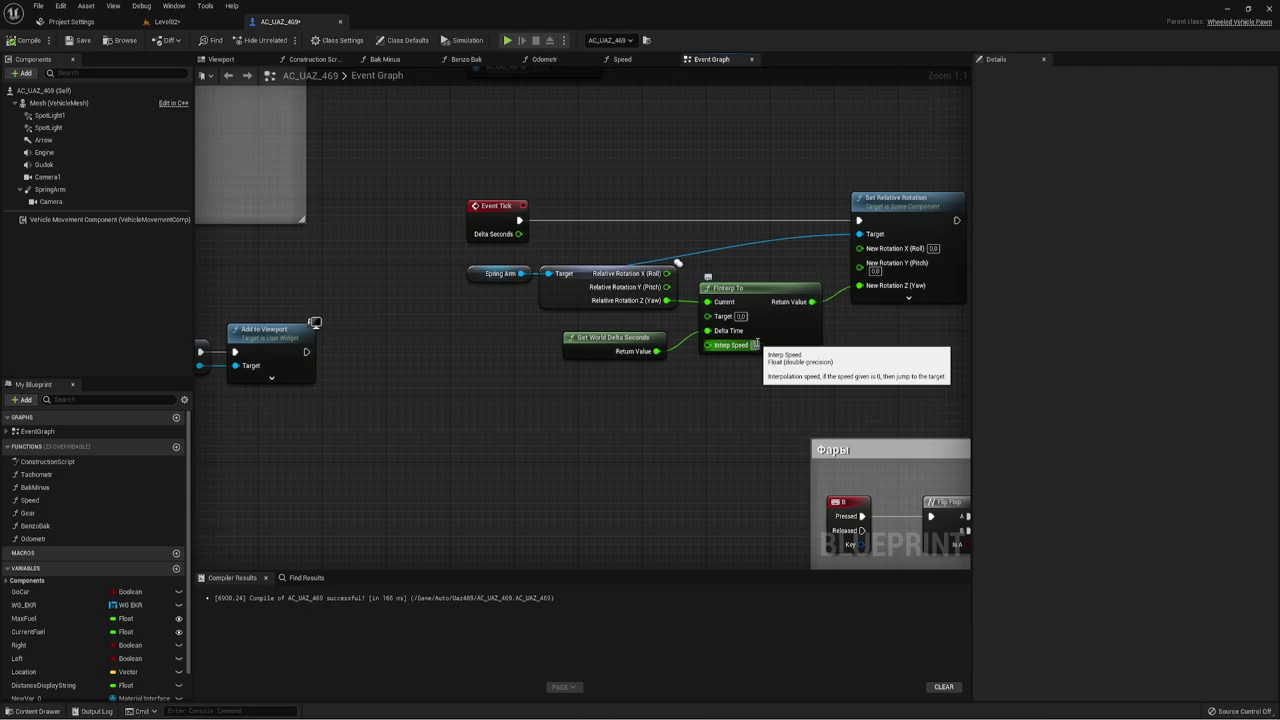
# Commit Interp Speed 1.0, recompile, and drive the UAZ to check the camera follow
pyautogui.click(748, 418)
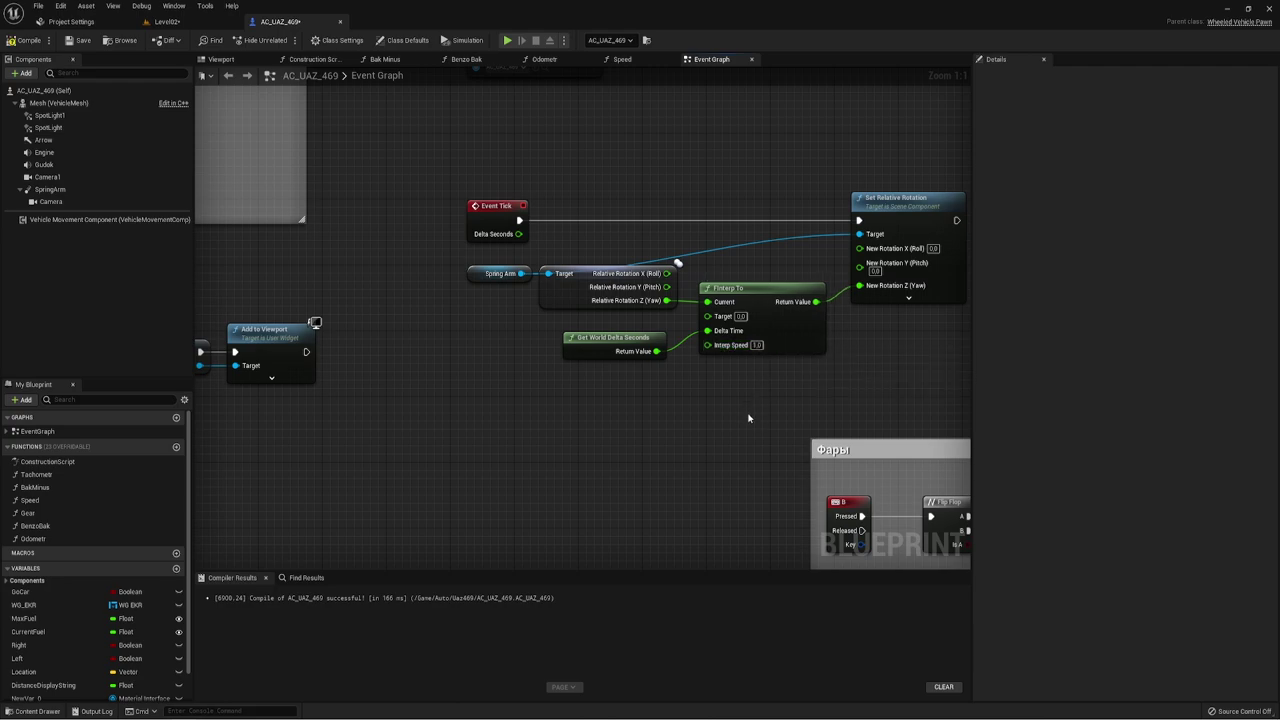
pyautogui.click(24, 45)
pyautogui.click(507, 41)
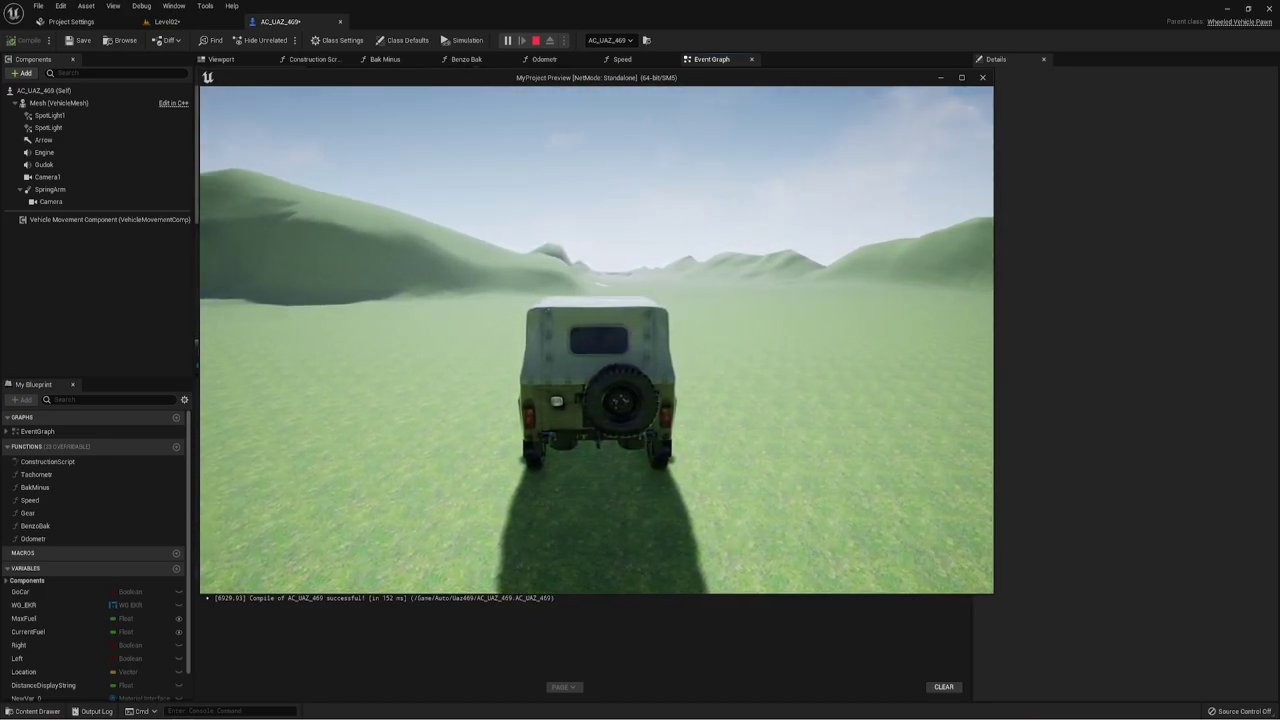
pyautogui.press('Escape')
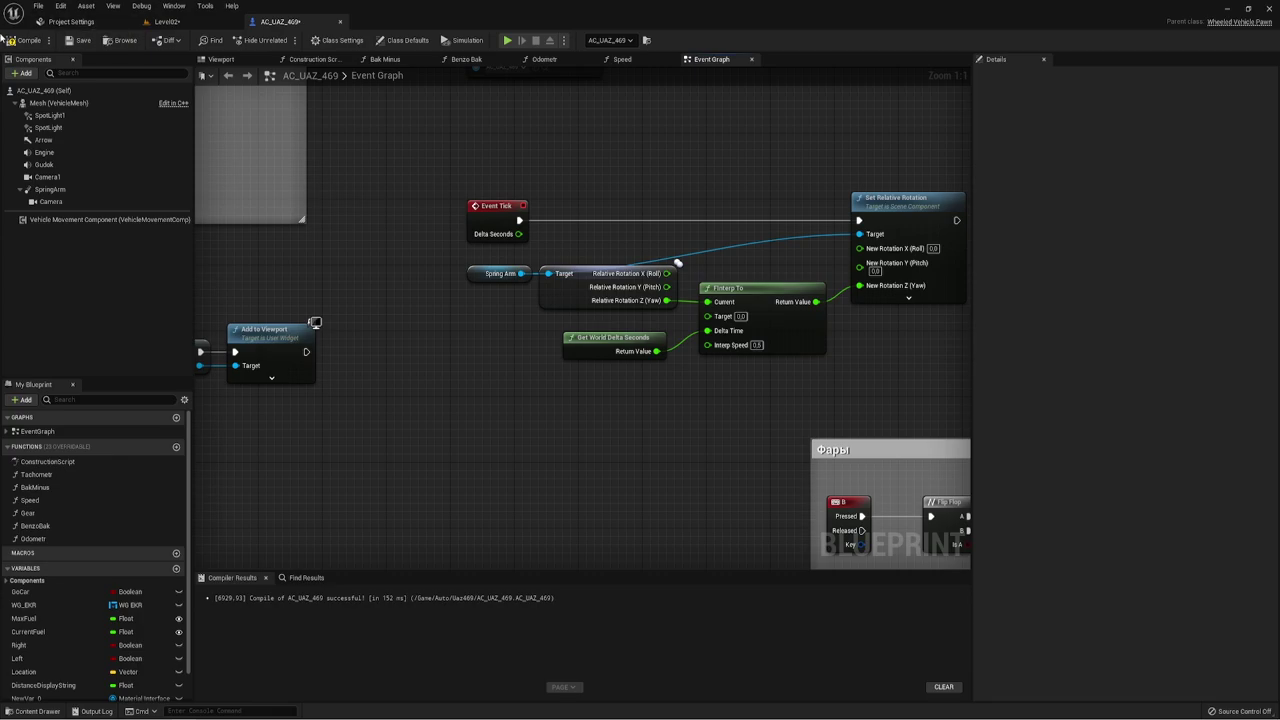
# Recompile AC_UAZ_469 and run a short play-test drive of the UAZ
pyautogui.click(22, 42)
pyautogui.click(505, 41)
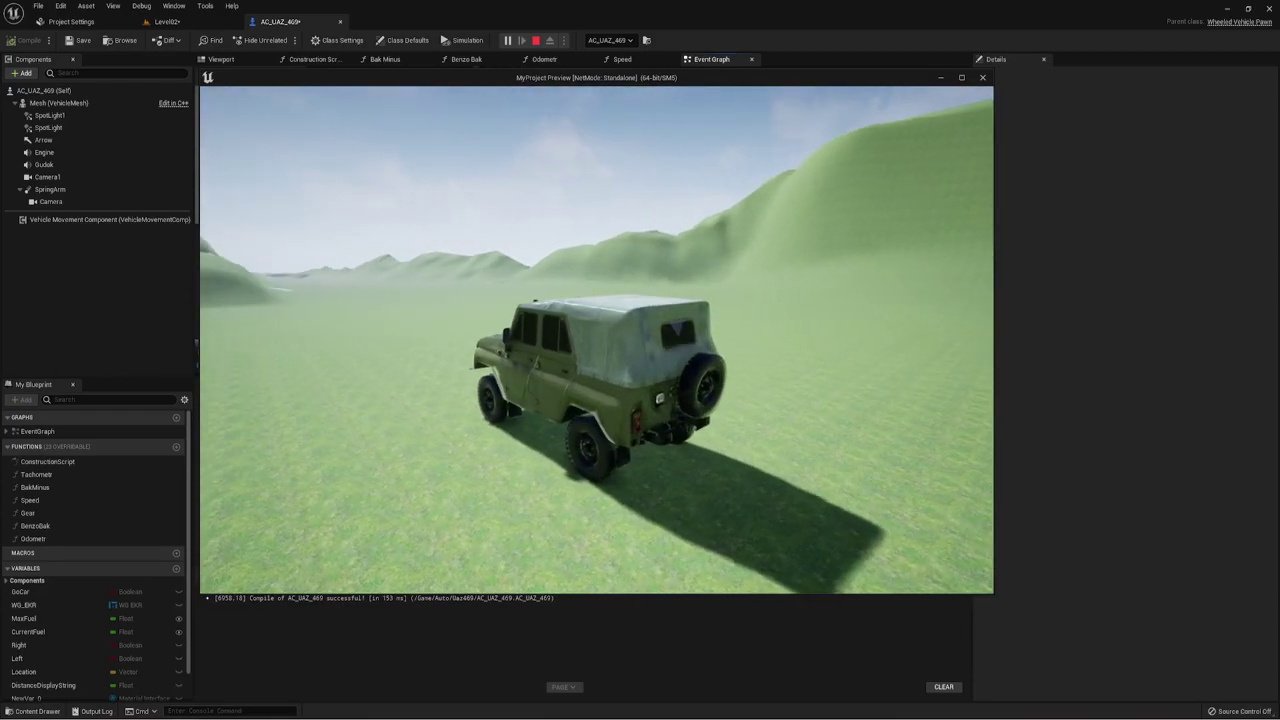
pyautogui.press('Escape')
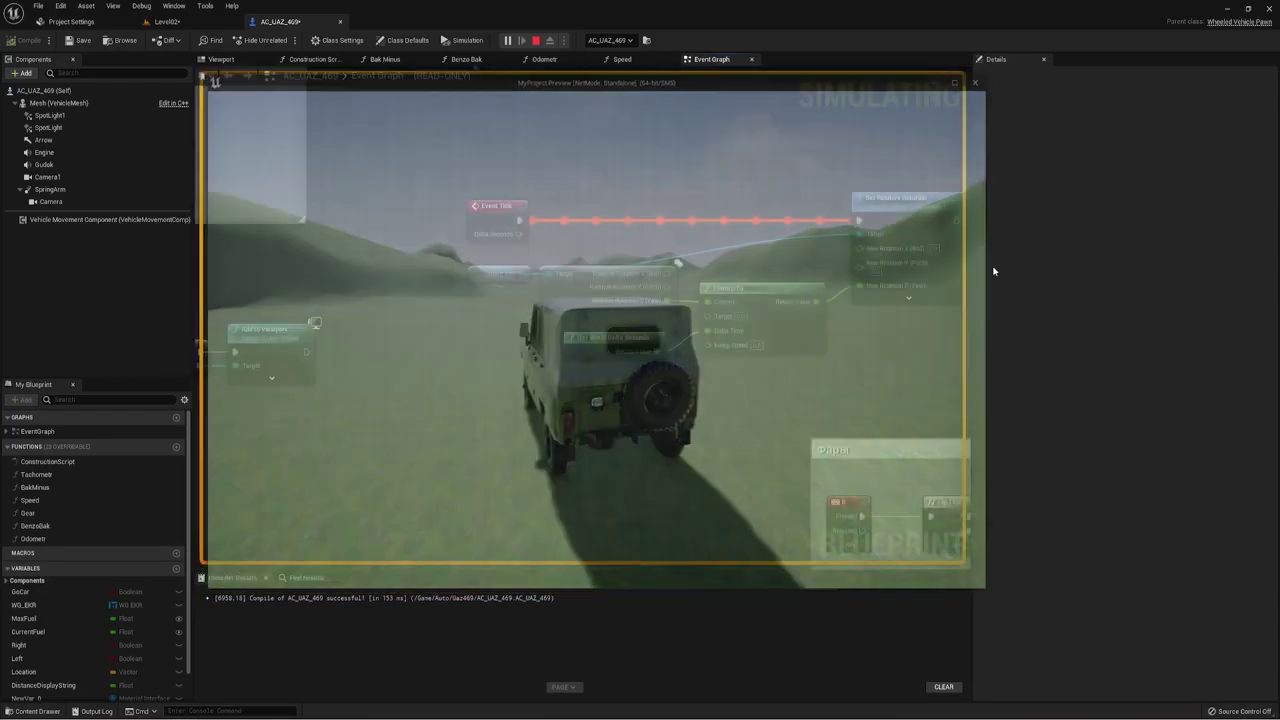
# Select the SpringArm component and set its Camera Rotation Lag Speed to 2.0
pyautogui.click(52, 189)
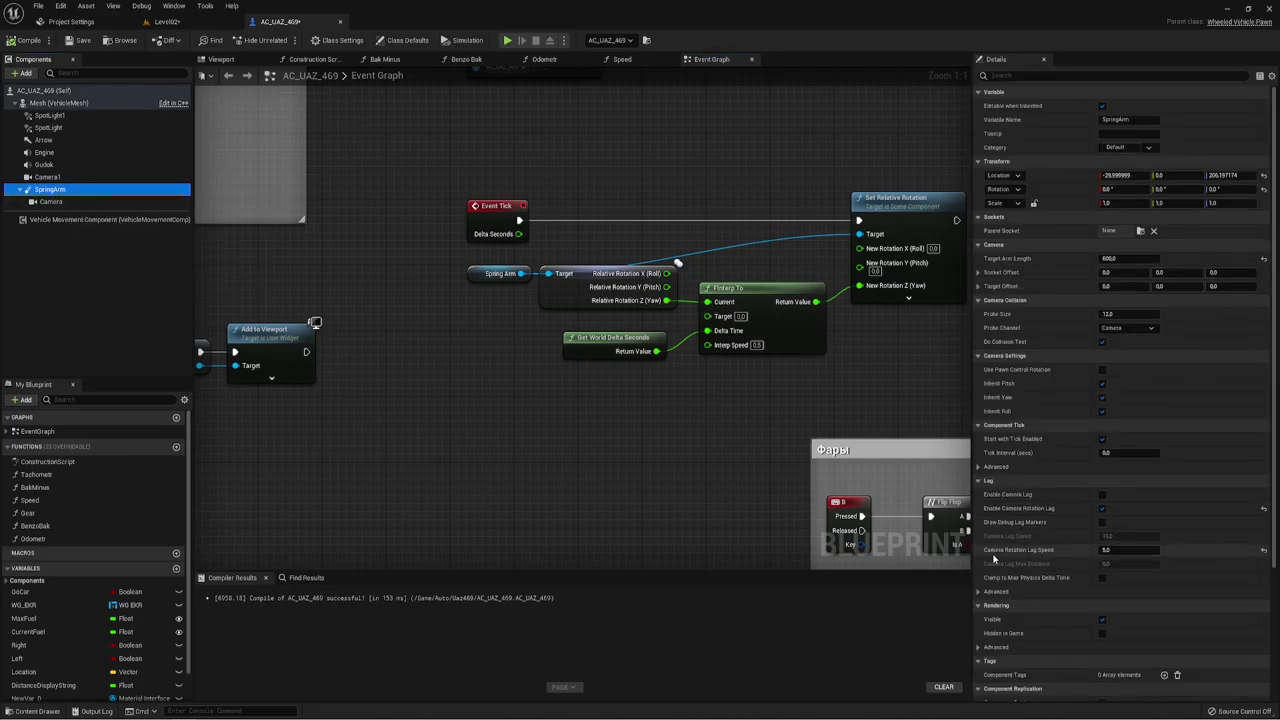
pyautogui.moveTo(1125, 550)
pyautogui.write('2')
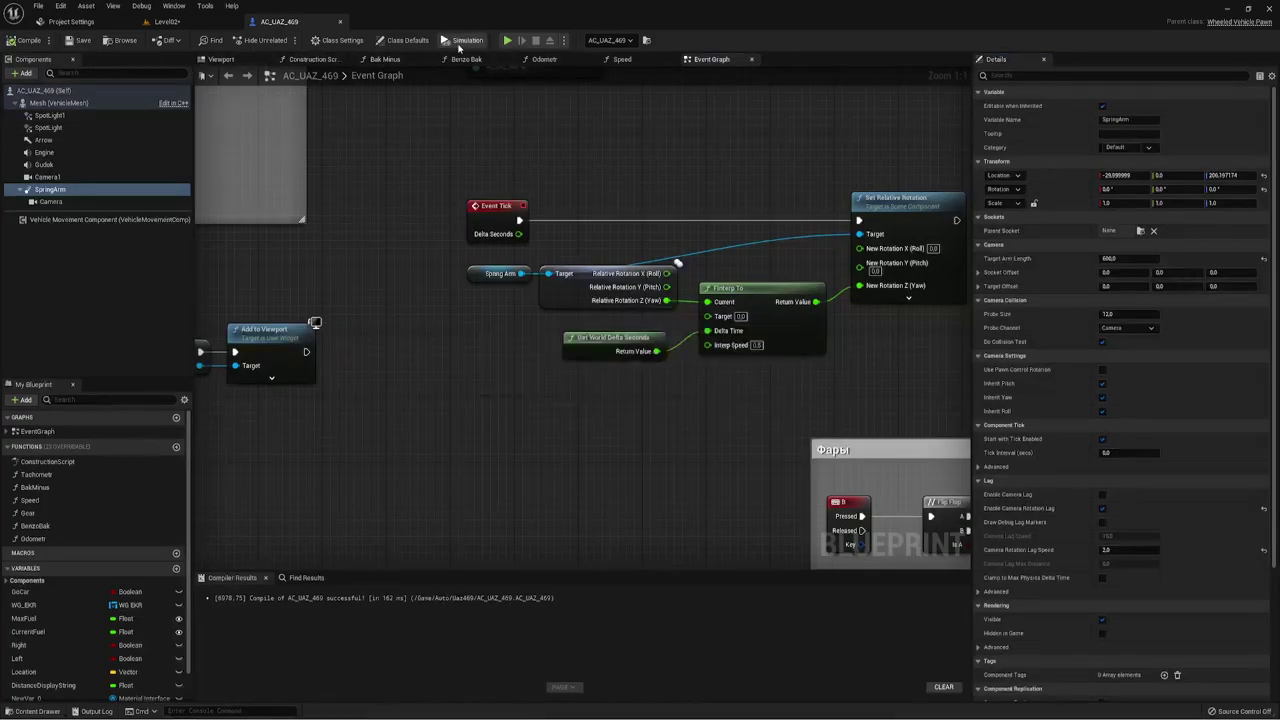
# Play-test with Alt+P, steering the UAZ right with D, then return to the Event Graph
pyautogui.hotkey('alt', 'p')
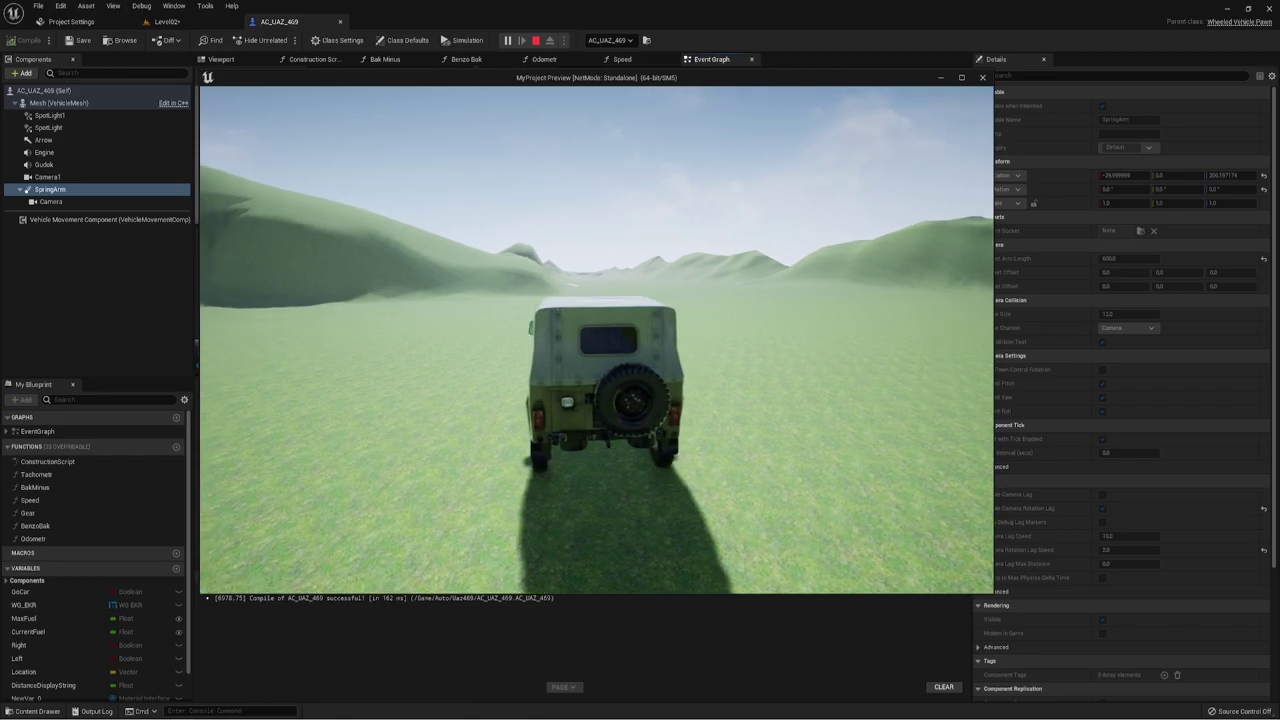
pyautogui.press('d')
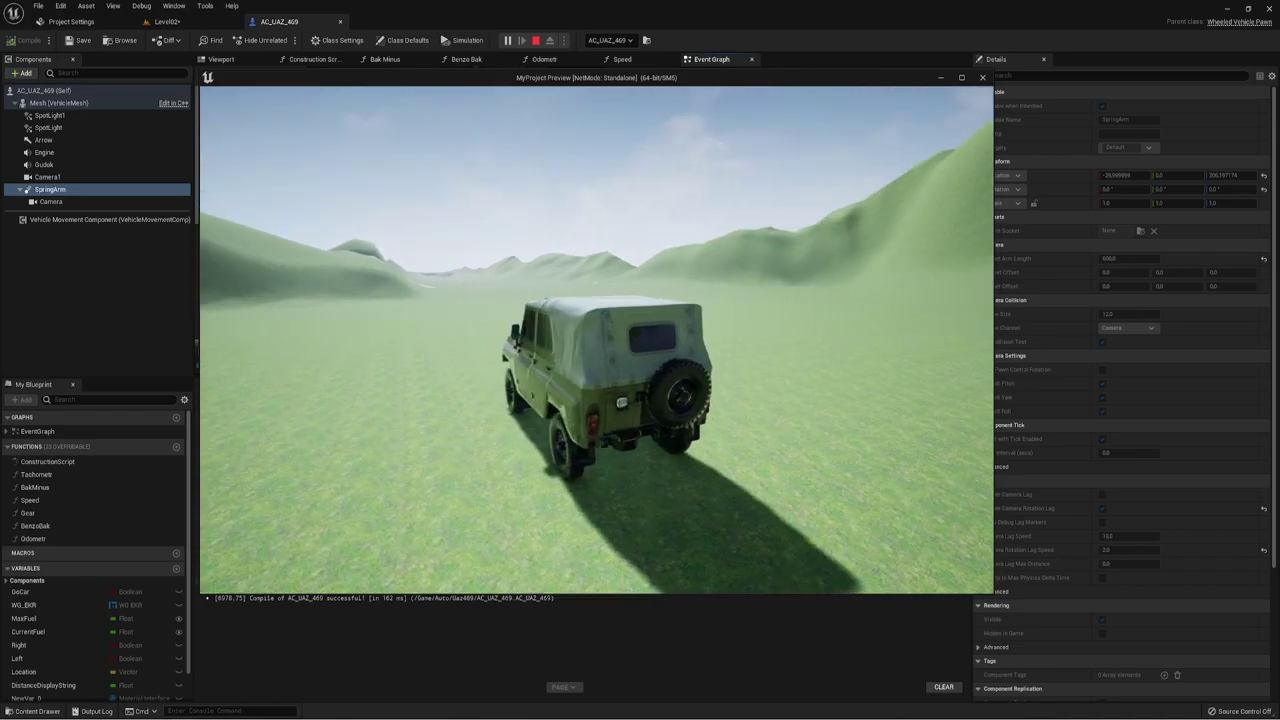
pyautogui.click(993, 303)
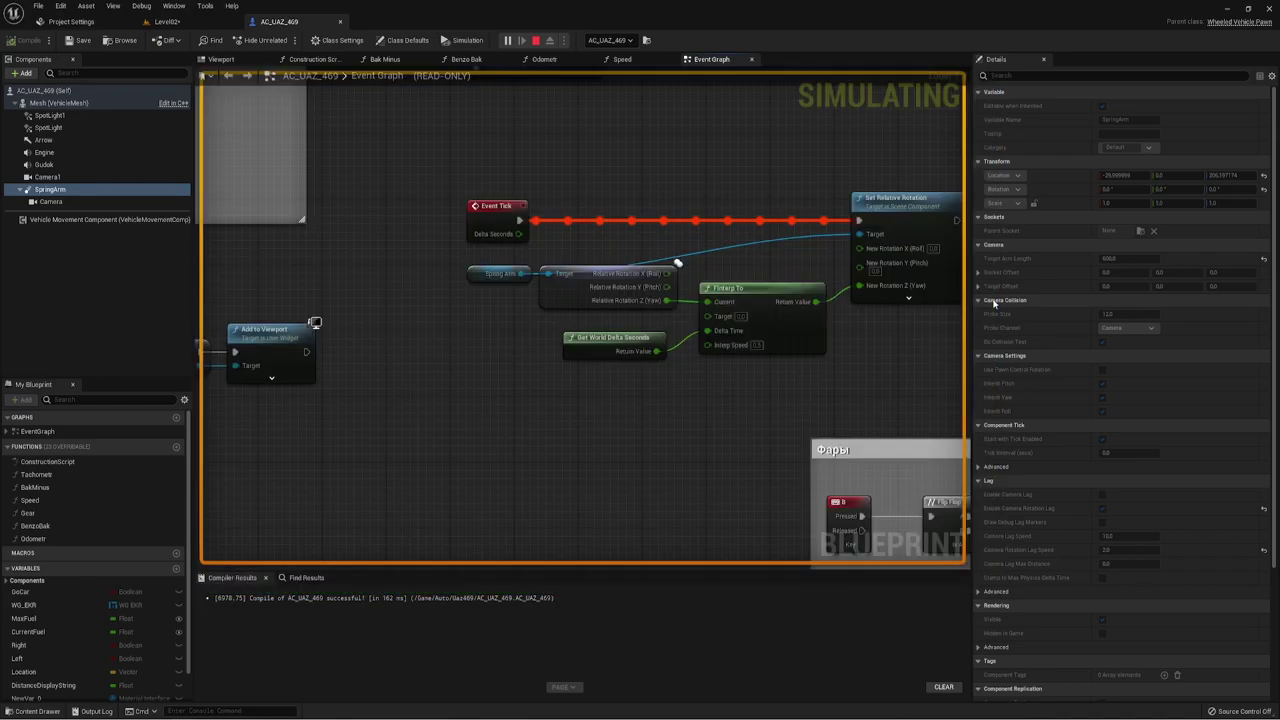